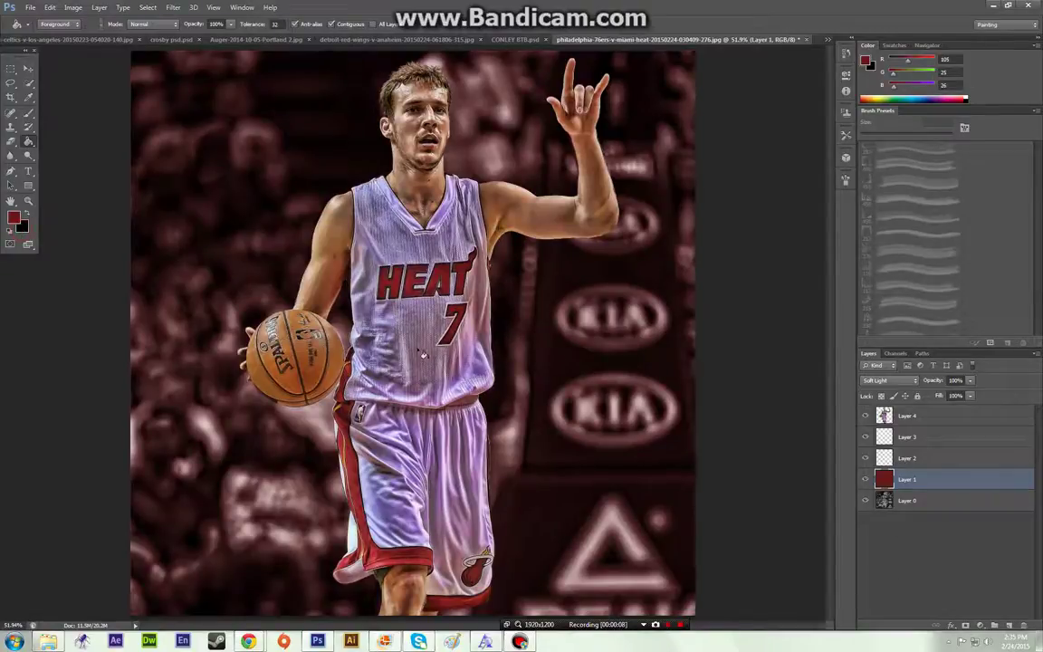
Set the background colour to white (ffffff), swap it into the foreground and activate the Brush tool.
click(24, 225)
drag(398, 194, 321, 144)
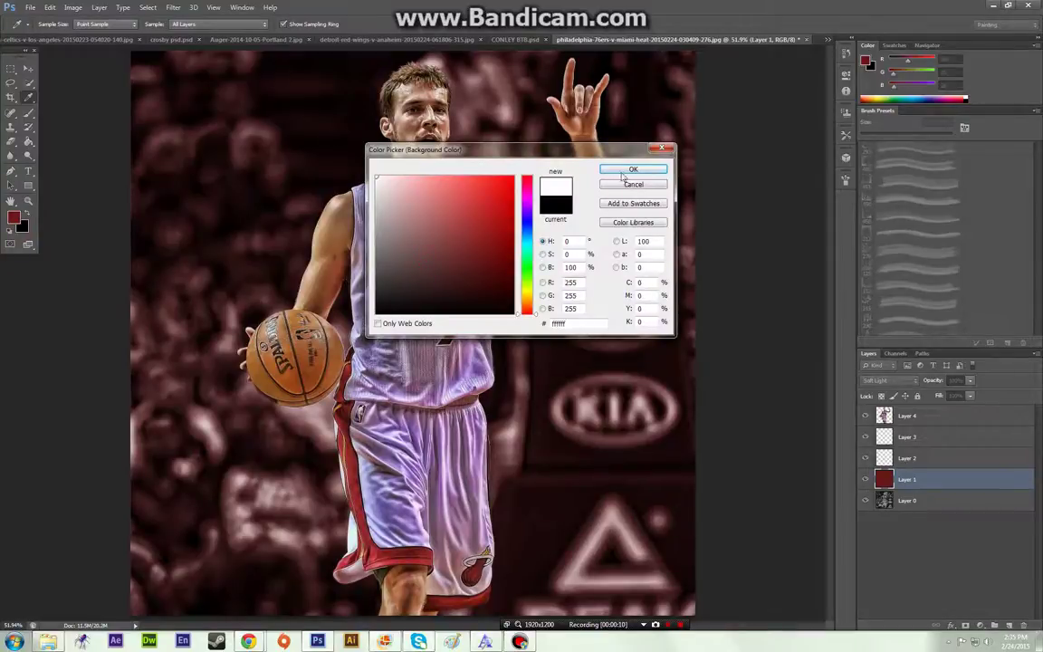
click(627, 171)
click(24, 215)
click(28, 112)
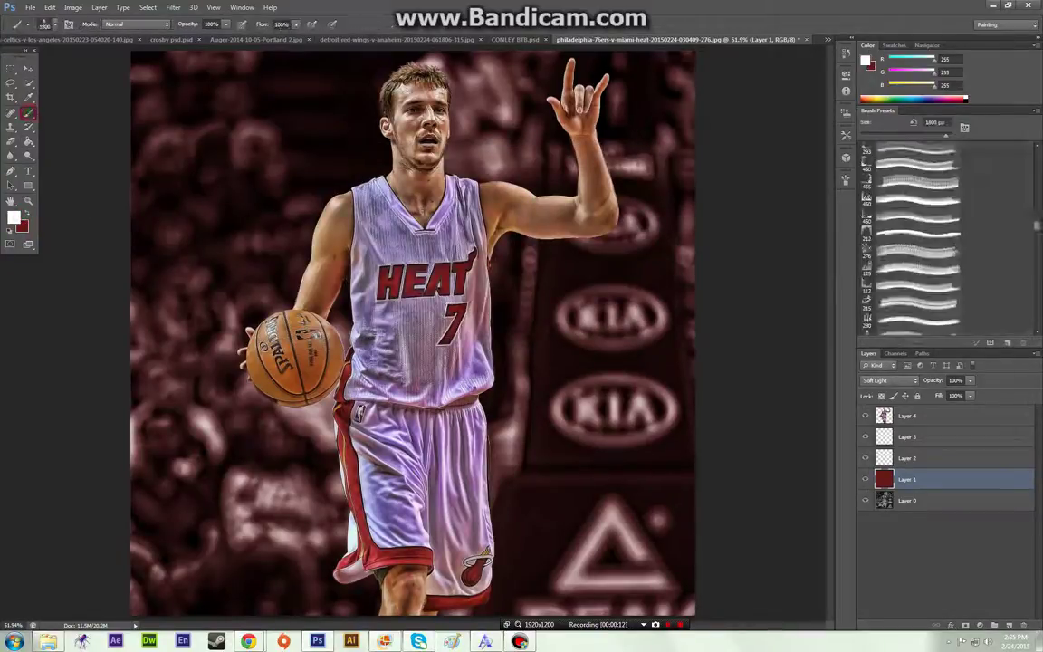
Select Layer 2, try a white stamp with the current 1800 px brush and undo it.
click(907, 458)
click(365, 200)
key(ctrl+z)
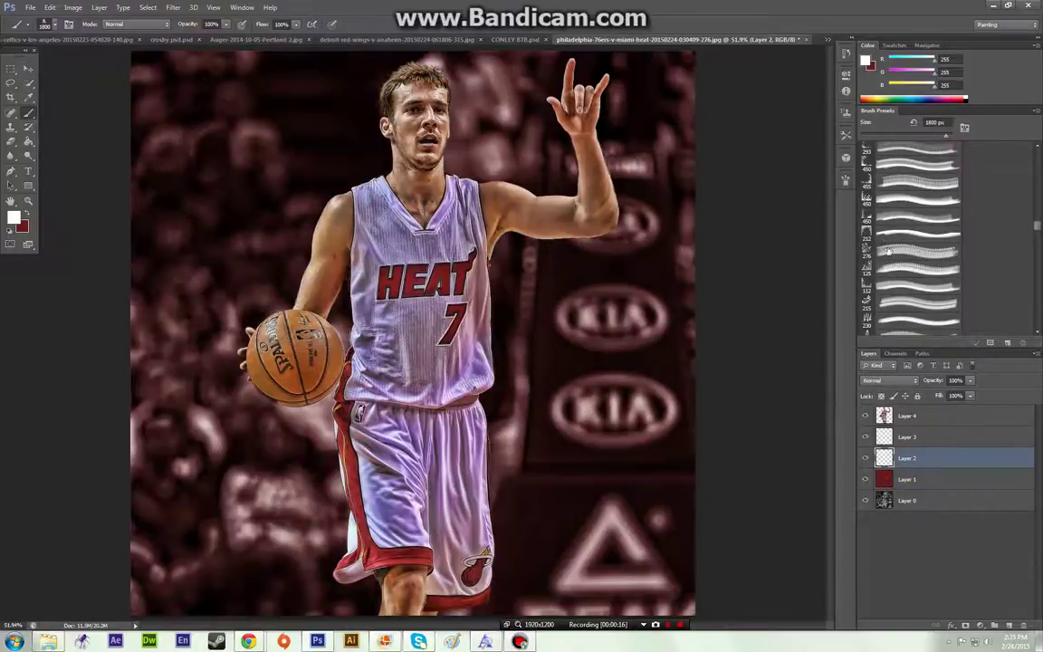
Stamp a white sunburst centred behind the player on Layer 2, using the 2439 ray brush tip at 2100 px.
scroll(959, 293, down, 3)
scroll(962, 294, down, 5)
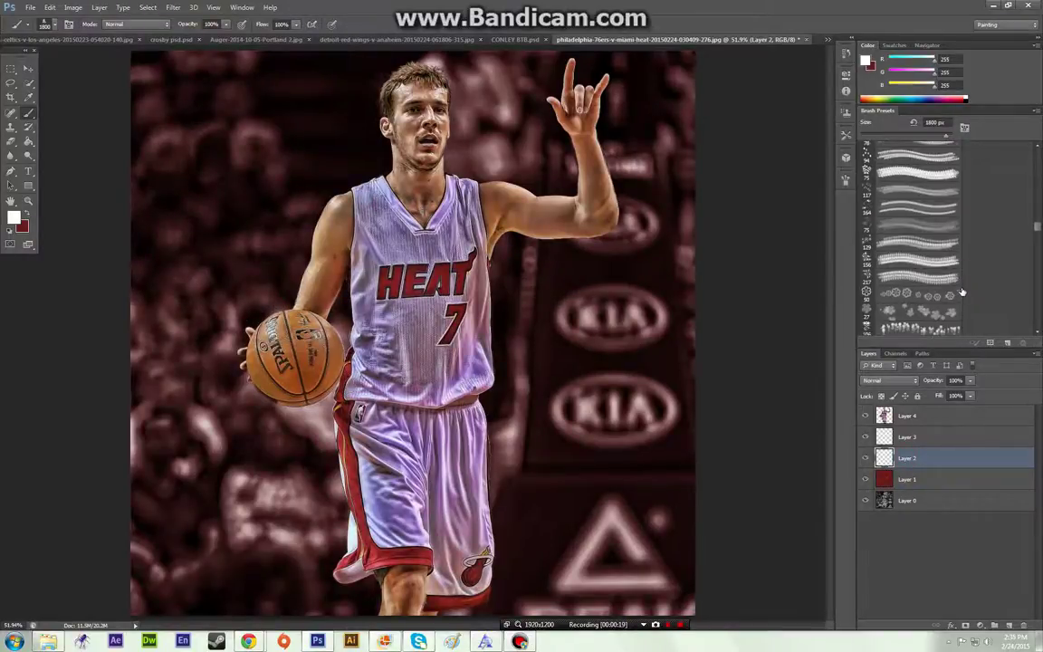
scroll(961, 293, down, 5)
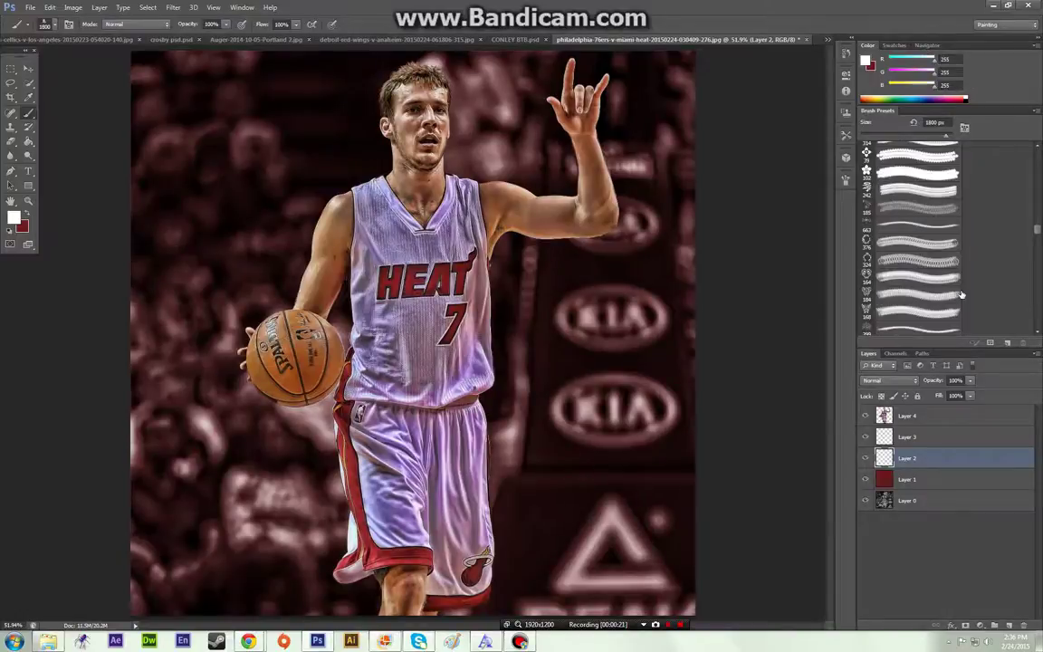
scroll(961, 293, down, 5)
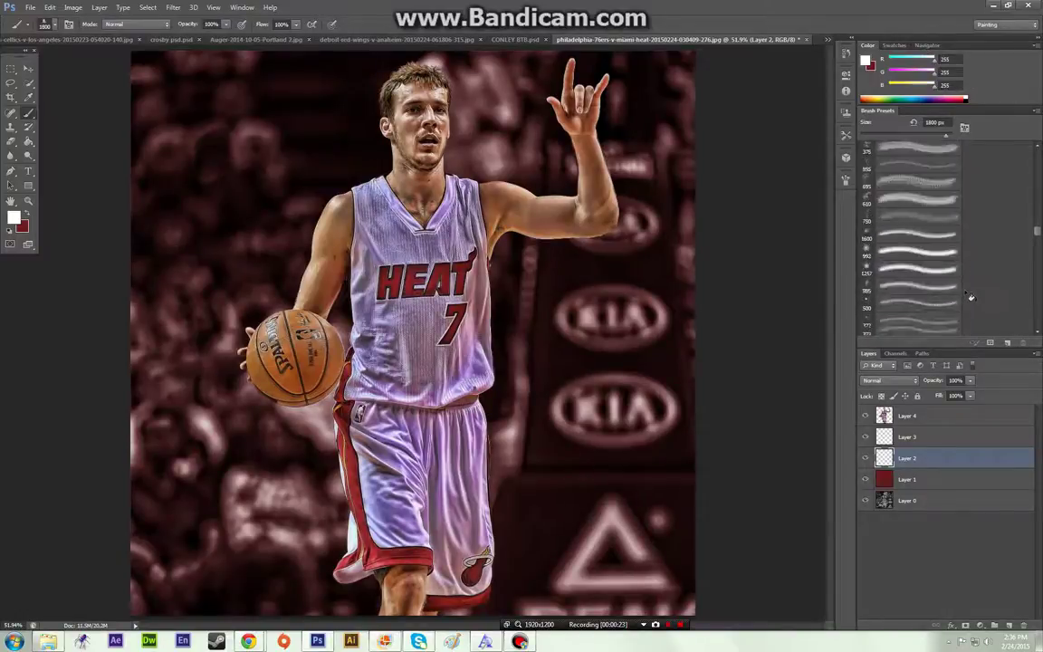
scroll(970, 297, down, 5)
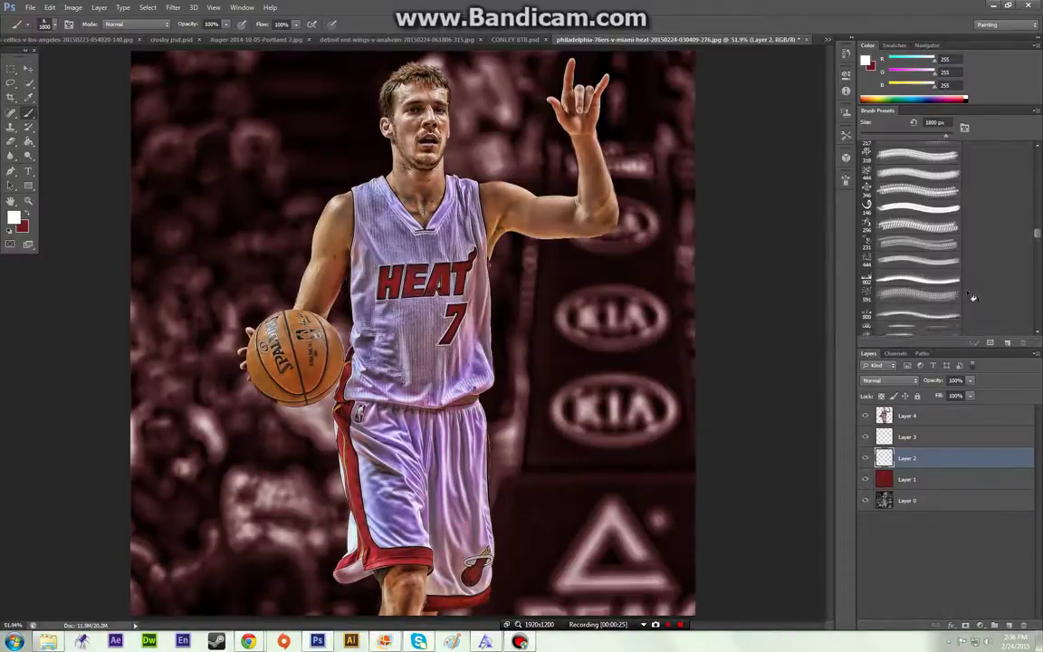
scroll(972, 297, down, 3)
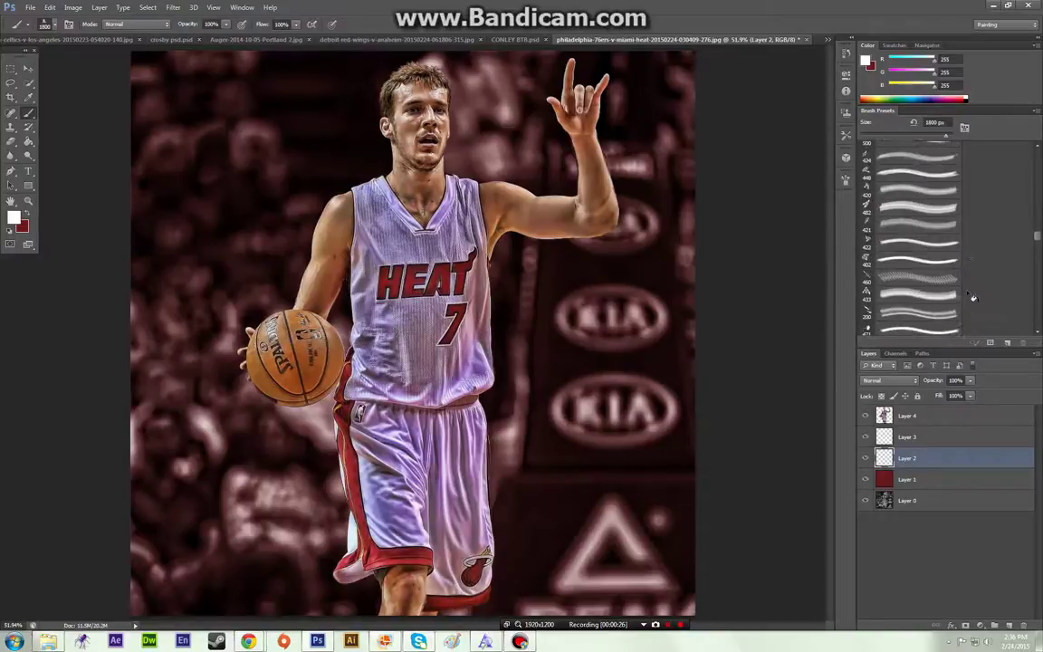
key(F5)
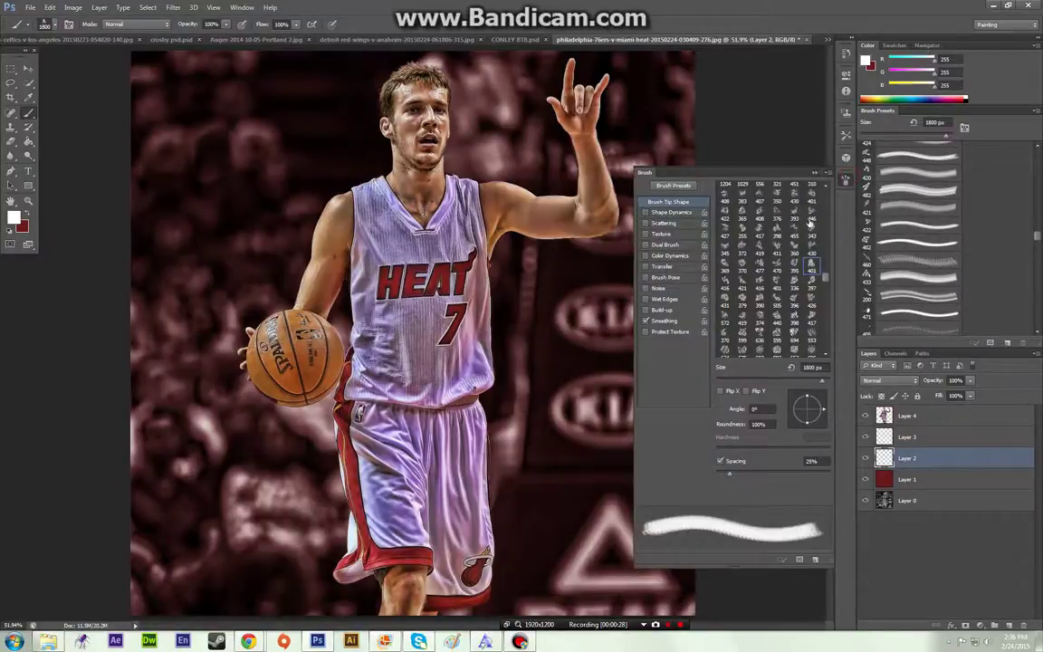
scroll(828, 281, up, 5)
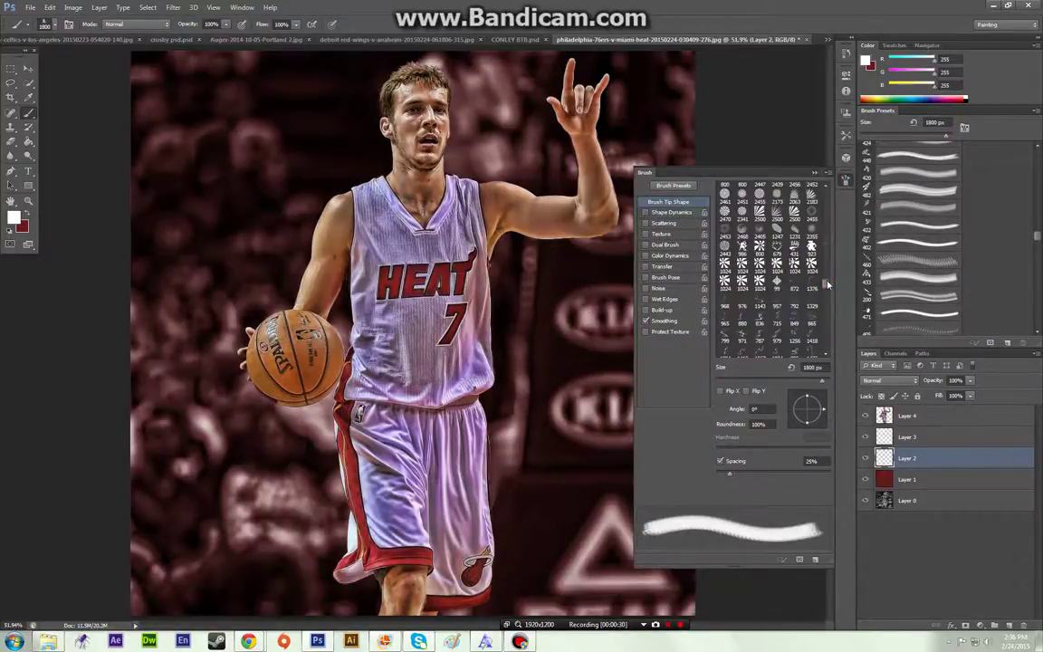
scroll(763, 224, up, 3)
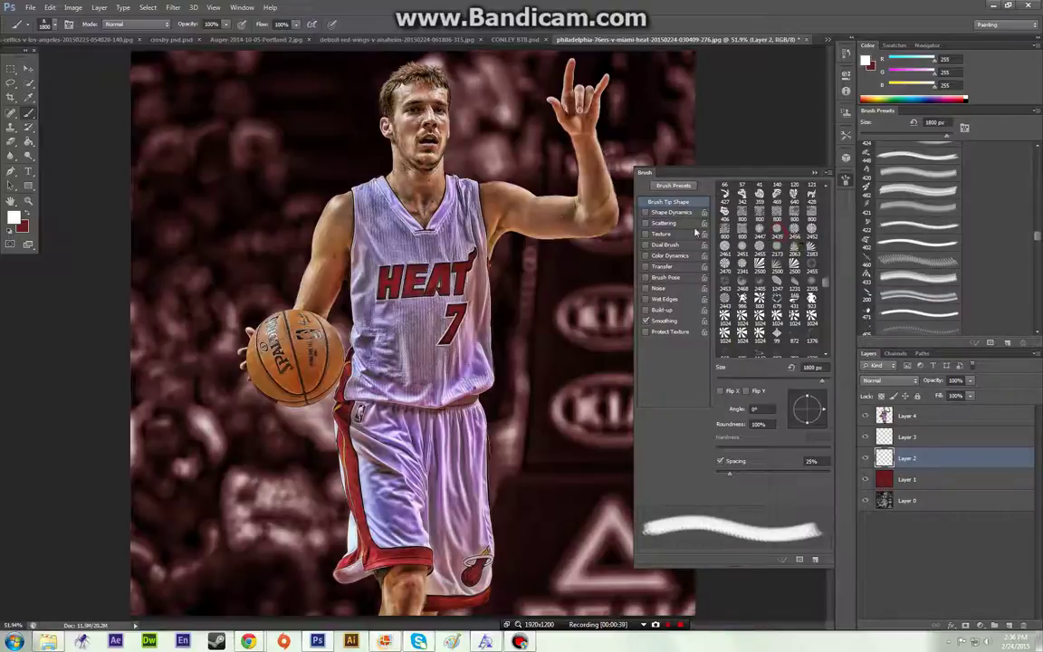
click(793, 228)
click(423, 337)
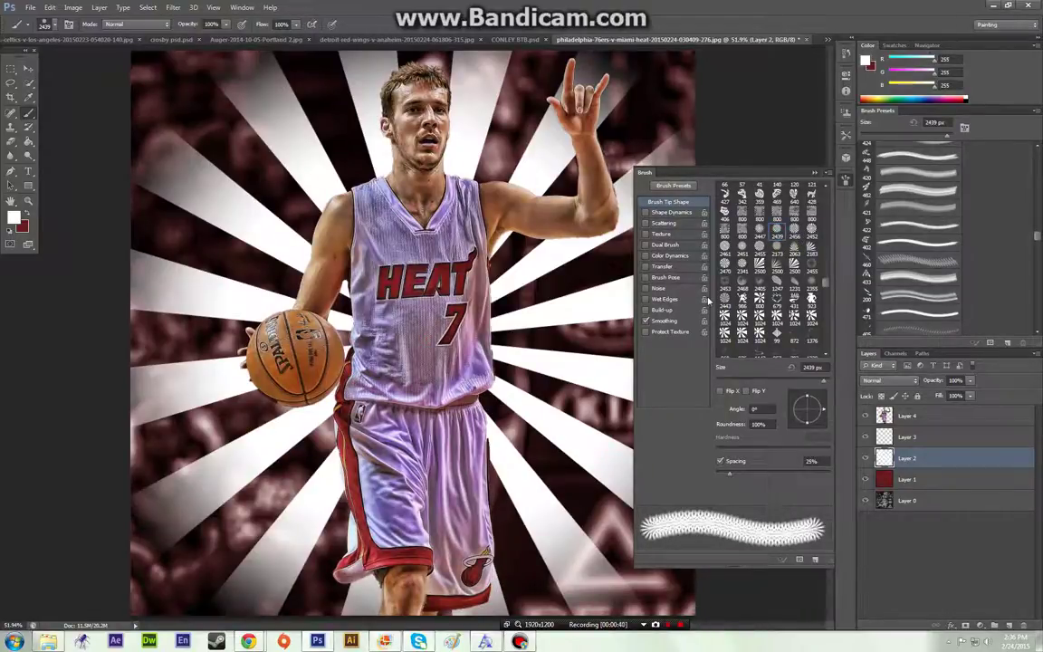
key(ctrl+z)
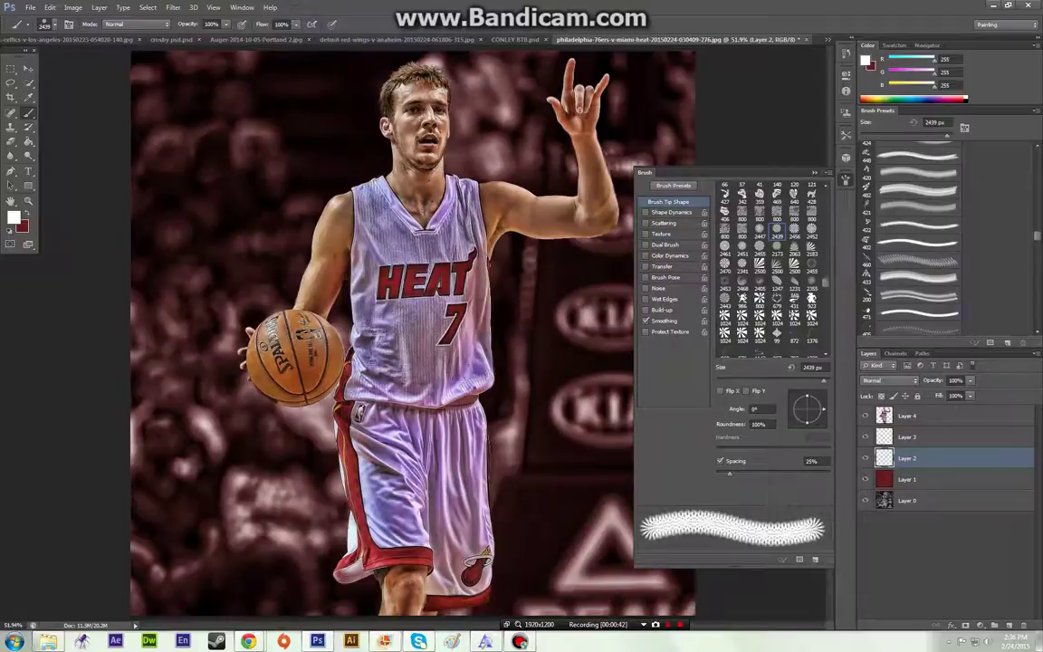
click(414, 333)
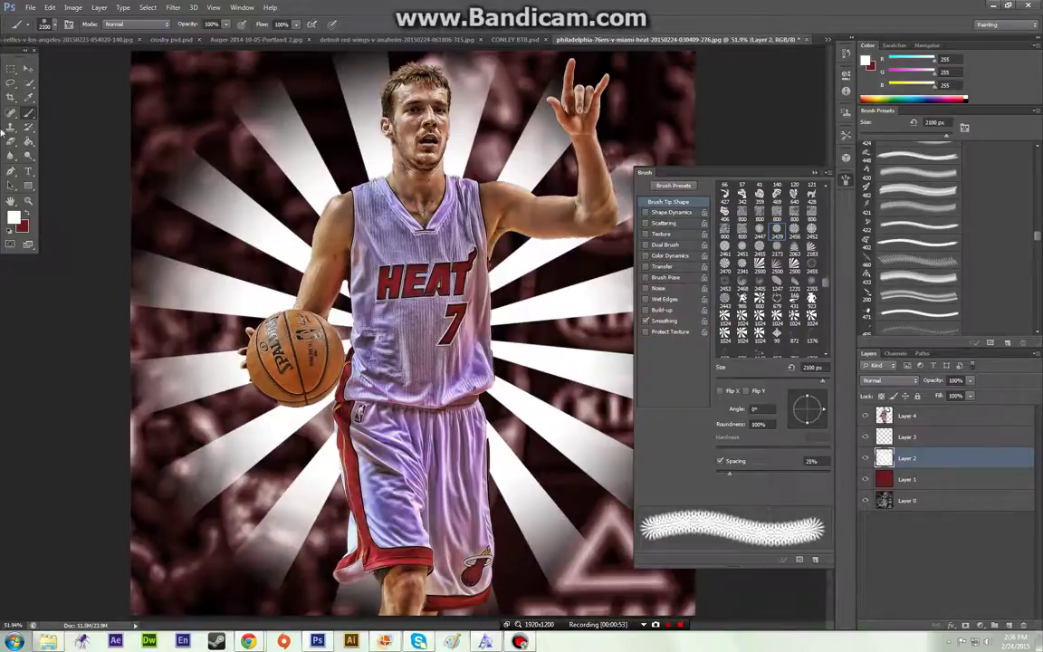
Set Layer 2's blend mode to Soft Light and add a new layer between Layer 2 and Layer 1.
click(883, 382)
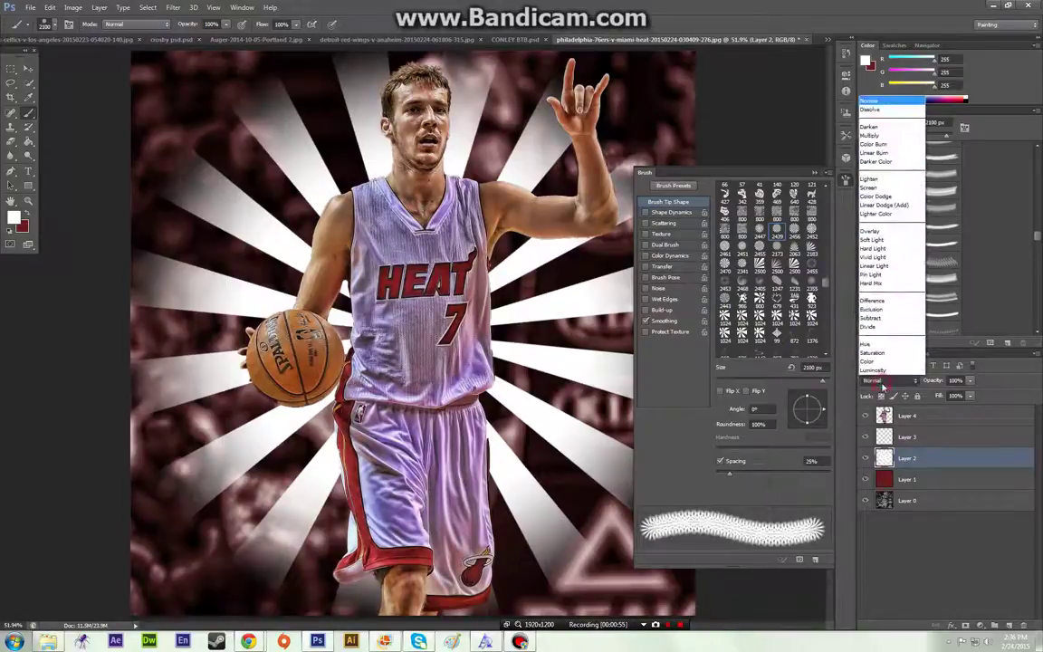
click(884, 239)
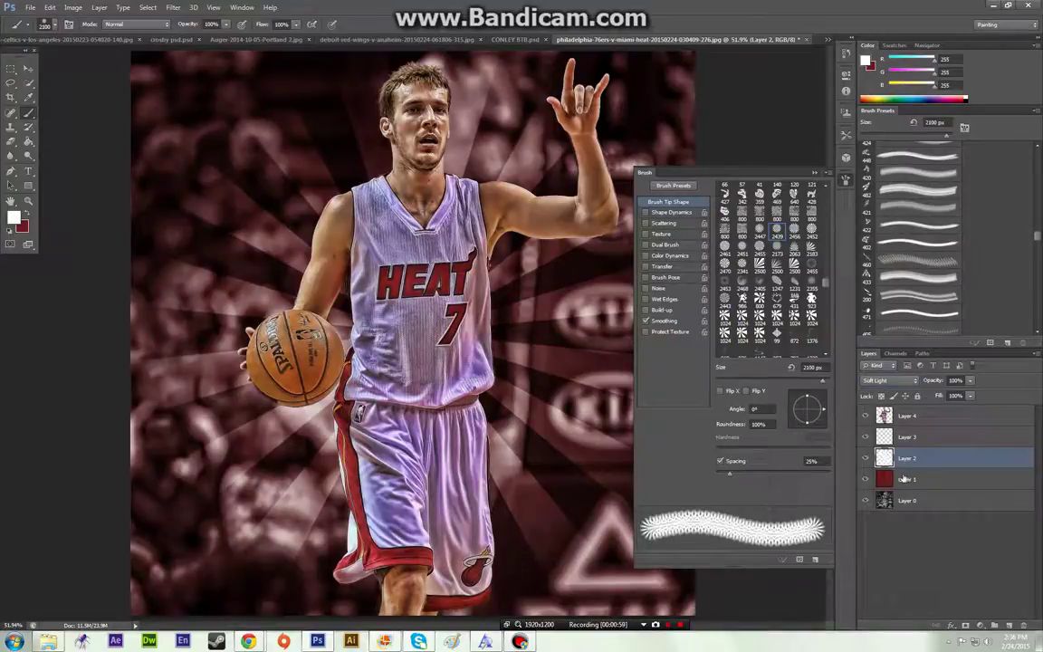
click(1007, 624)
drag(938, 463, 931, 485)
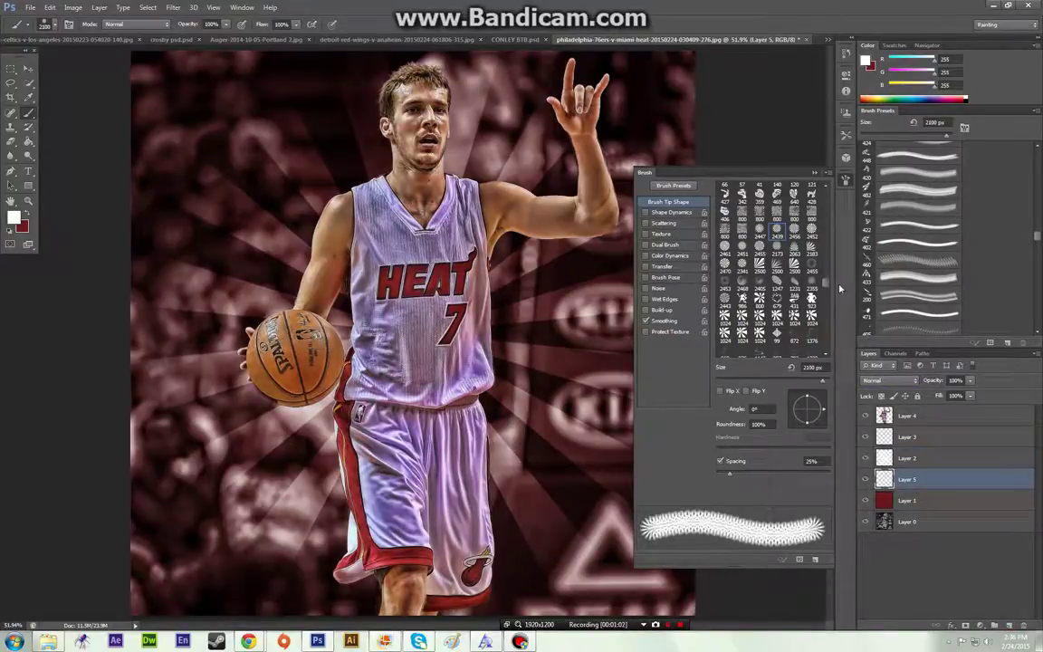
Try a white stamp of the 905 halftone brush tip beside the player's head and undo it.
drag(826, 277, 827, 193)
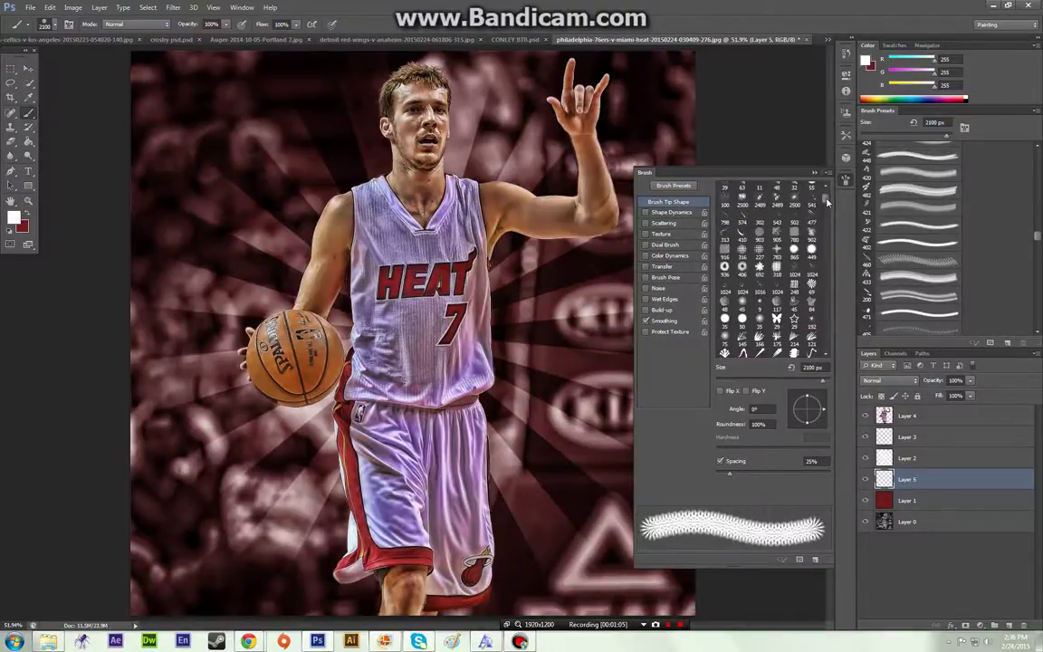
click(776, 232)
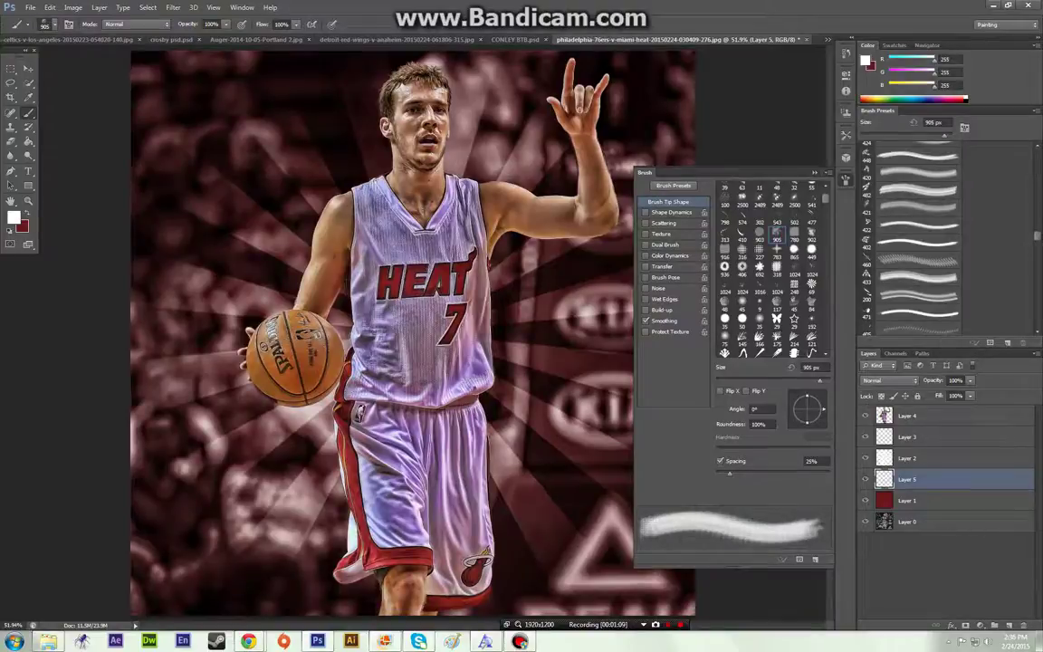
click(262, 170)
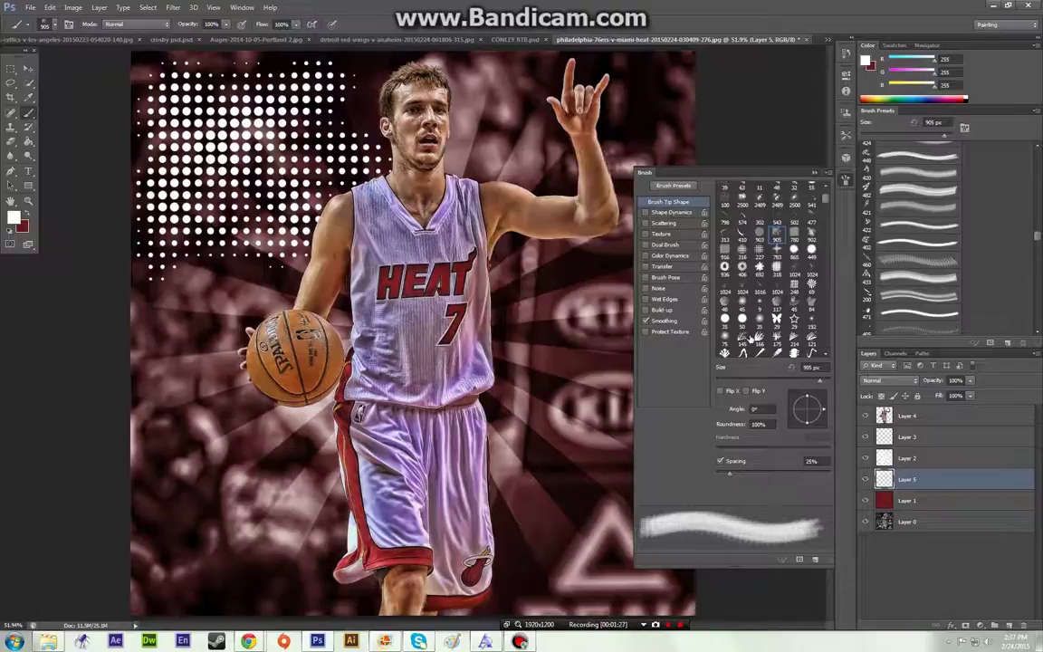
key(ctrl+z)
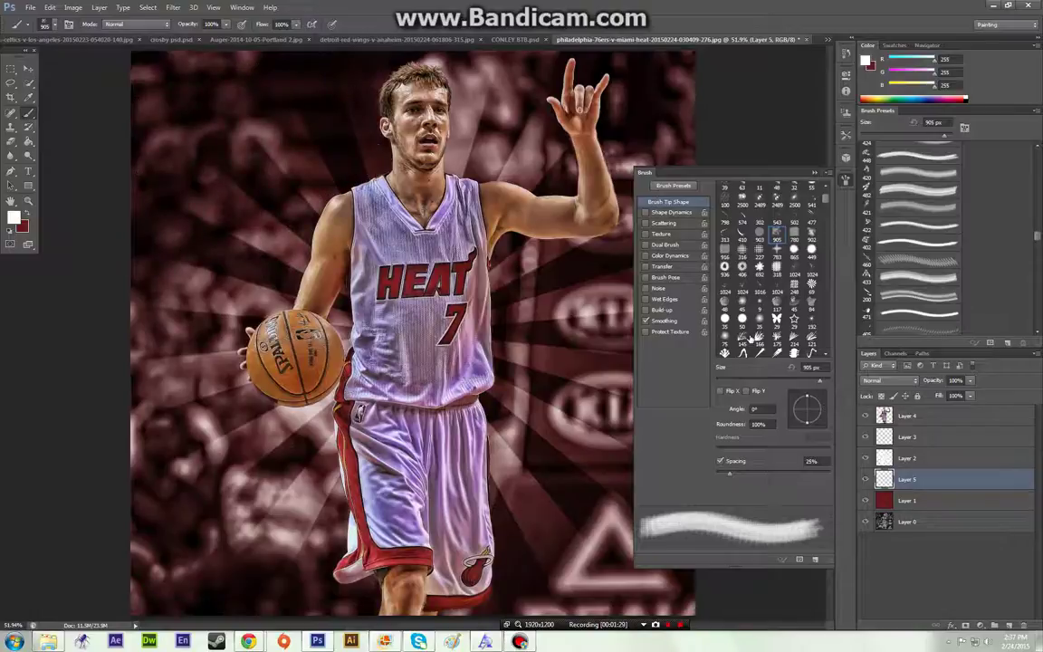
Try white stamps of the 902 halftone brush tip beside the player's head and undo them.
click(812, 232)
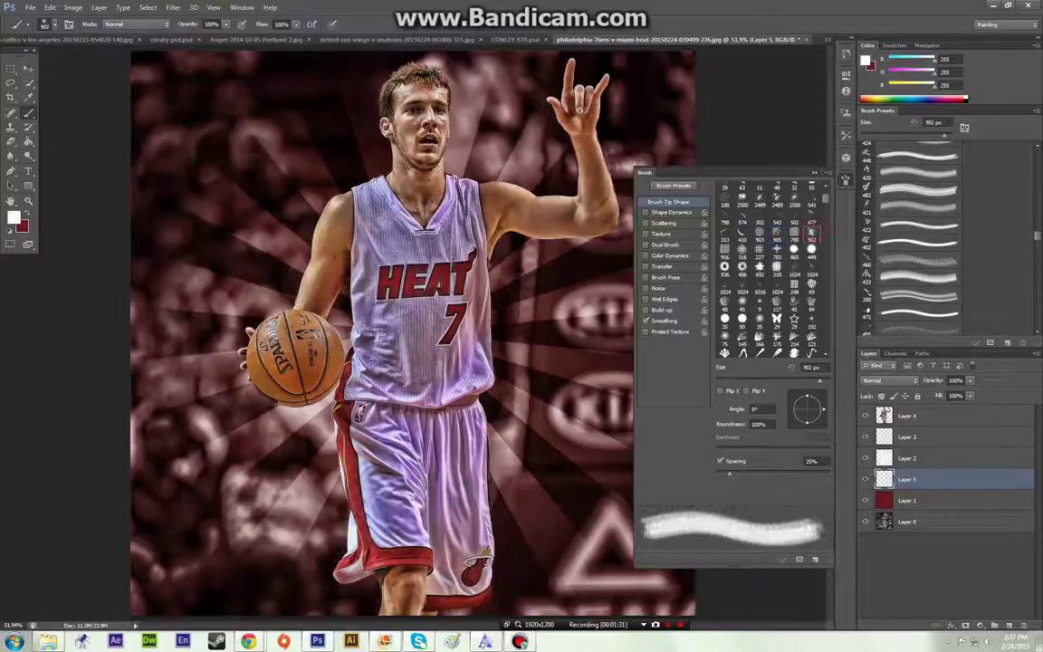
click(240, 181)
key(z)
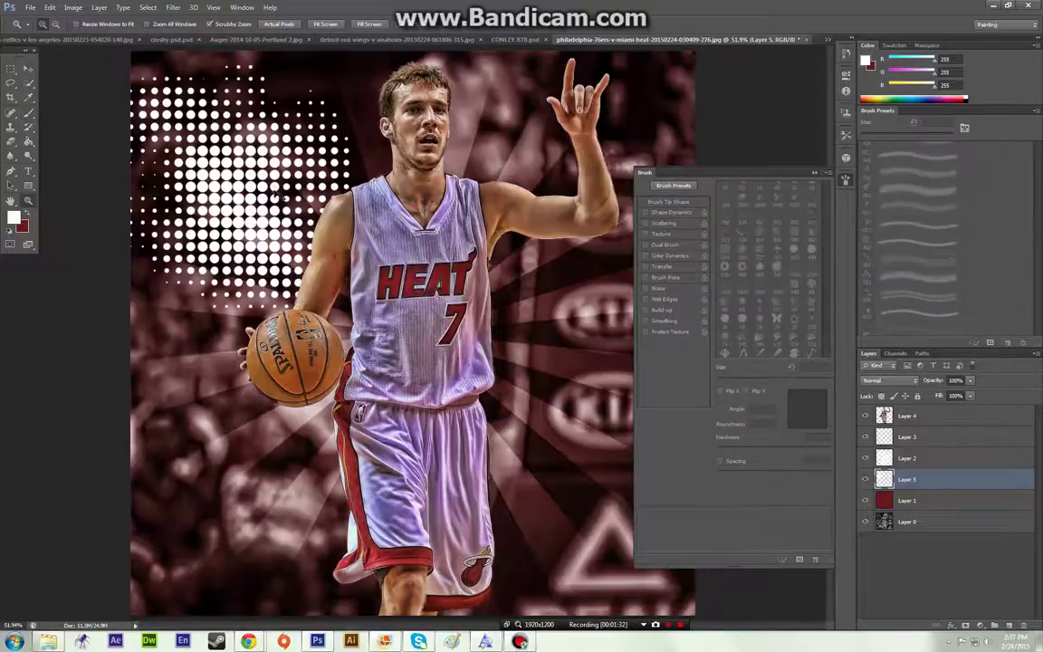
key(ctrl+z)
click(28, 113)
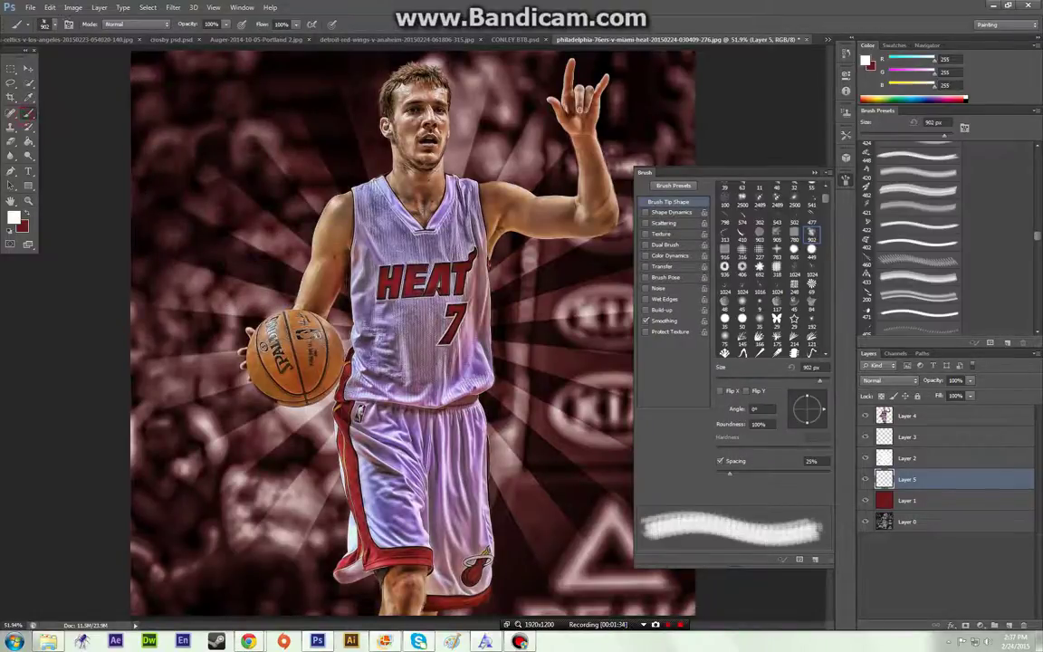
click(248, 185)
key(ctrl+z)
Try the 692 star and 783 cross halftone brush tips beside the player's head and undo the stamps.
click(759, 268)
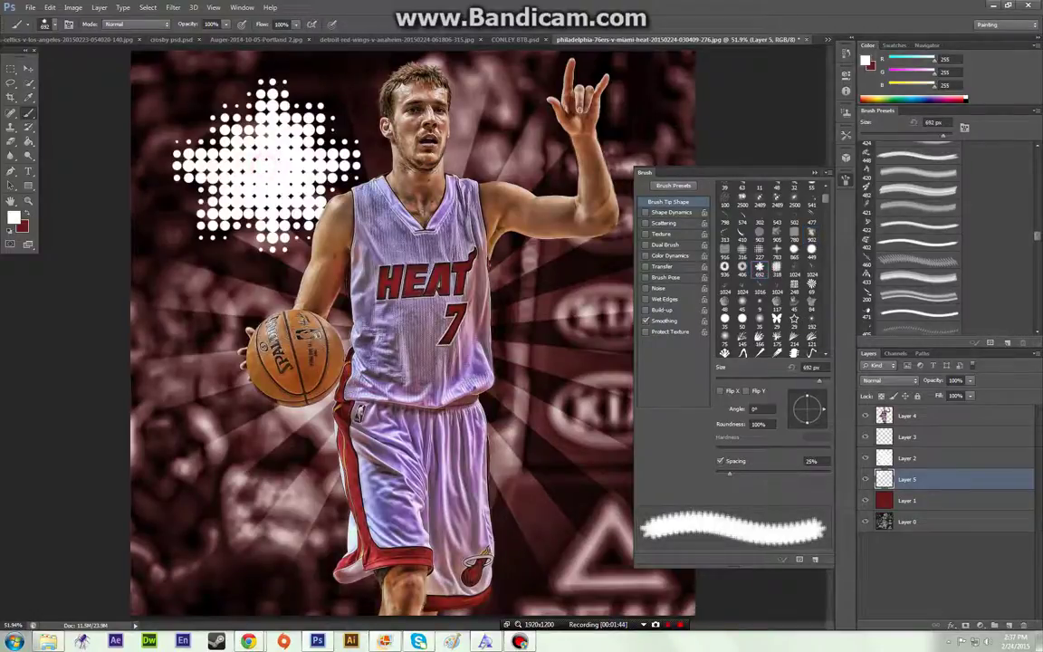
click(776, 249)
click(241, 191)
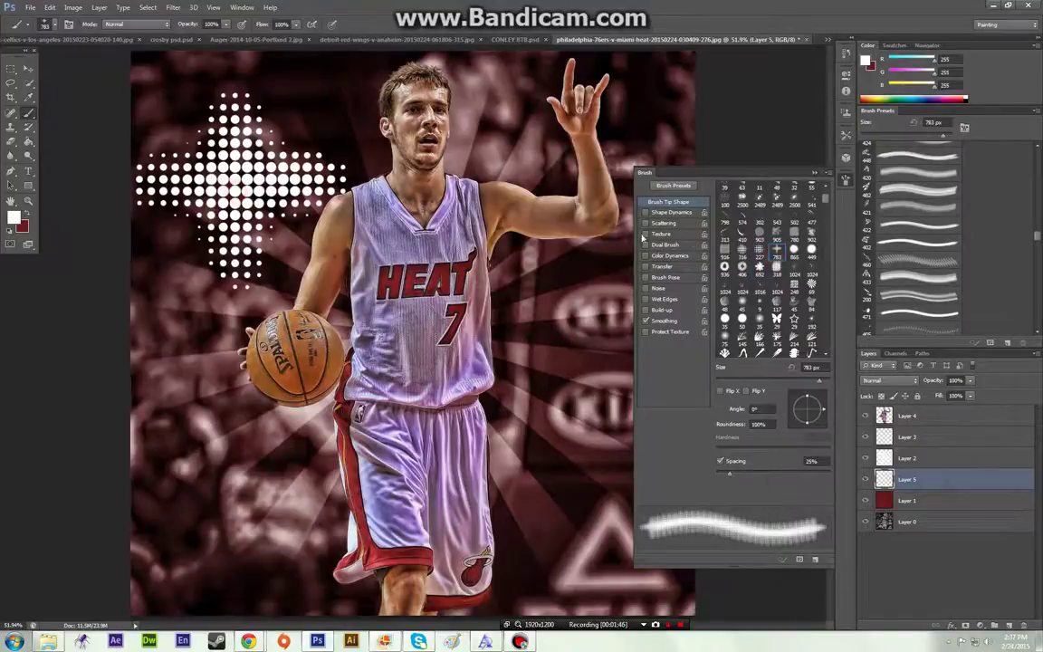
key(ctrl+z)
Try the 227 and 316 round halftone brush tips in the image's upper corner and undo both stamps.
click(759, 252)
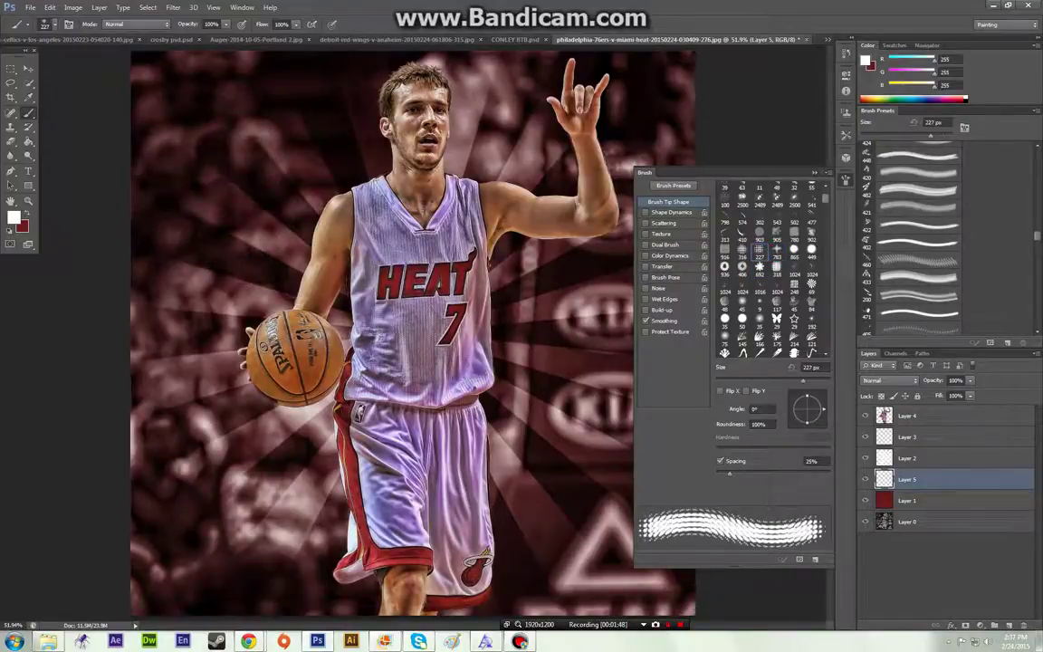
click(183, 107)
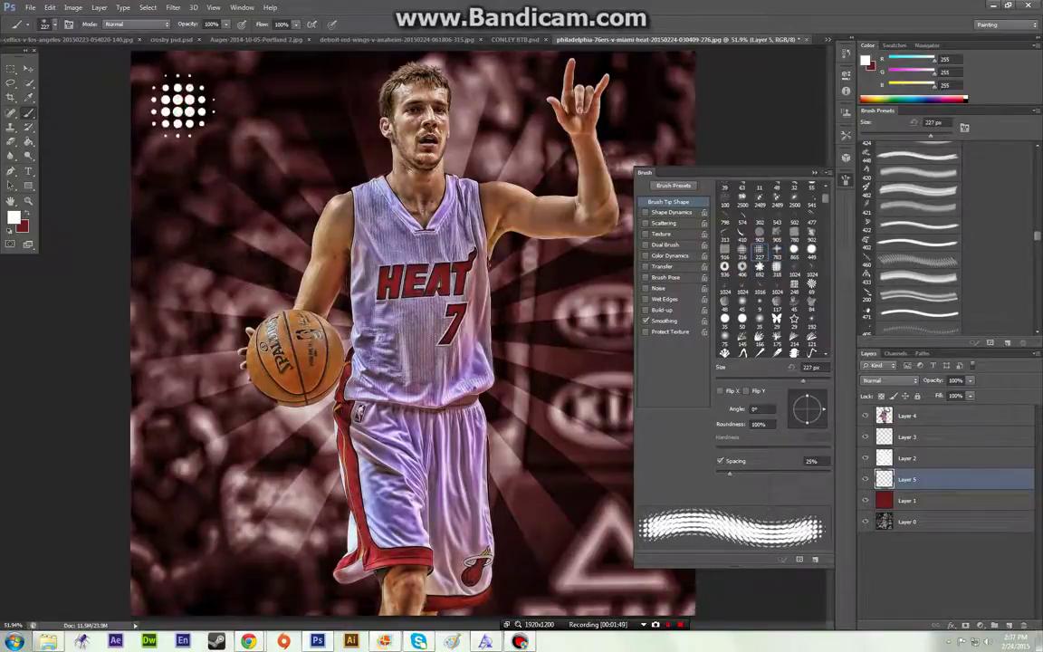
key(ctrl+z)
click(742, 256)
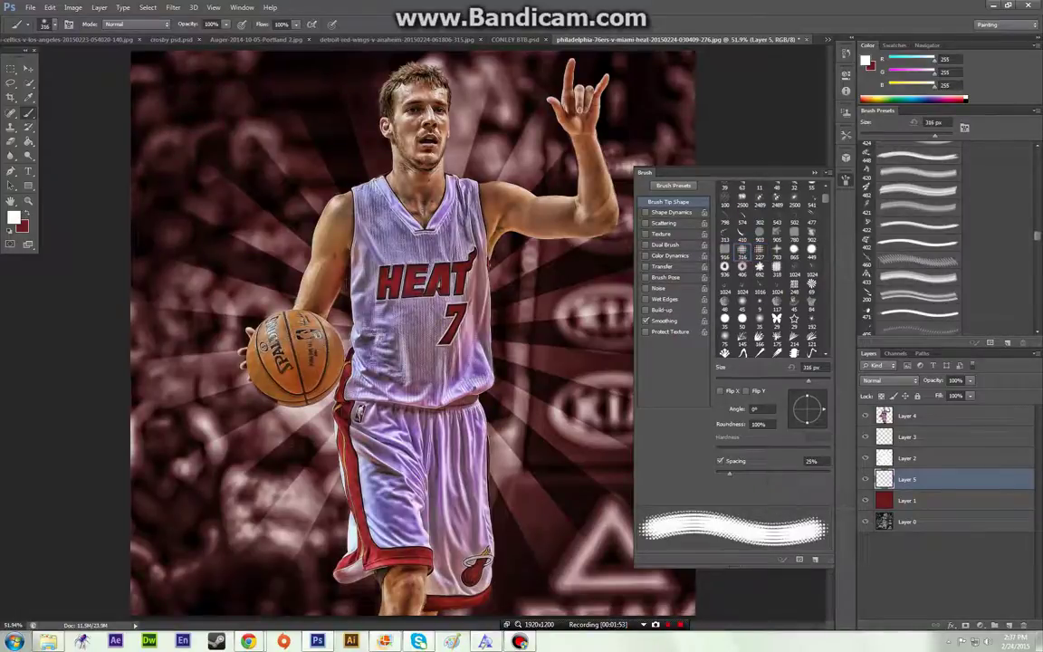
click(191, 105)
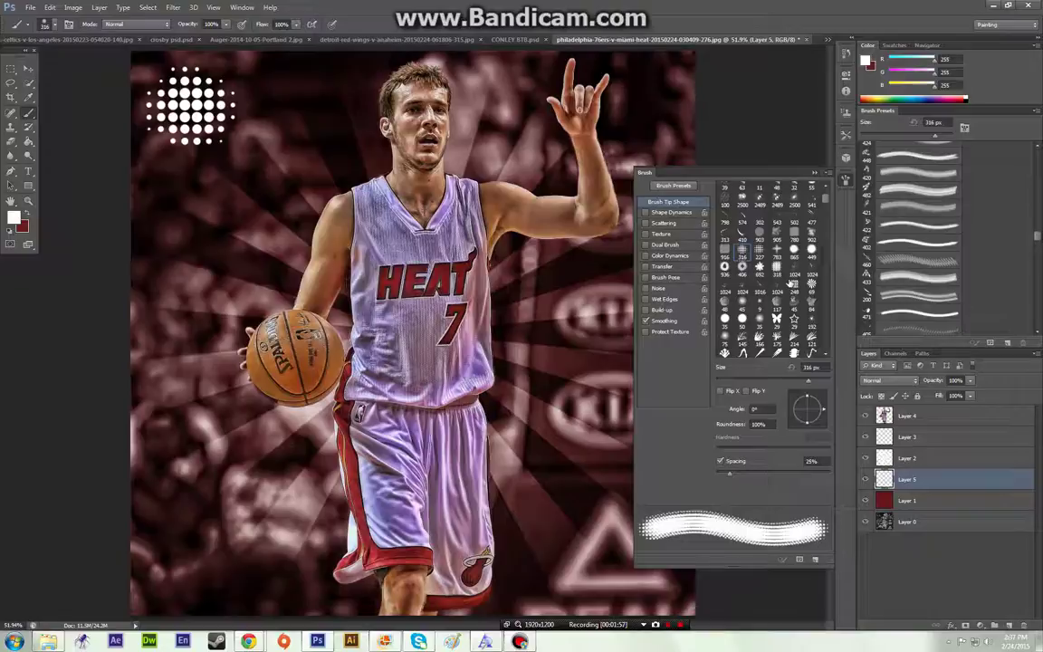
key(ctrl+z)
Try the 449 and 865 brush tips on the background beside the player and undo both stamps.
click(811, 251)
click(192, 134)
key(ctrl+z)
click(794, 250)
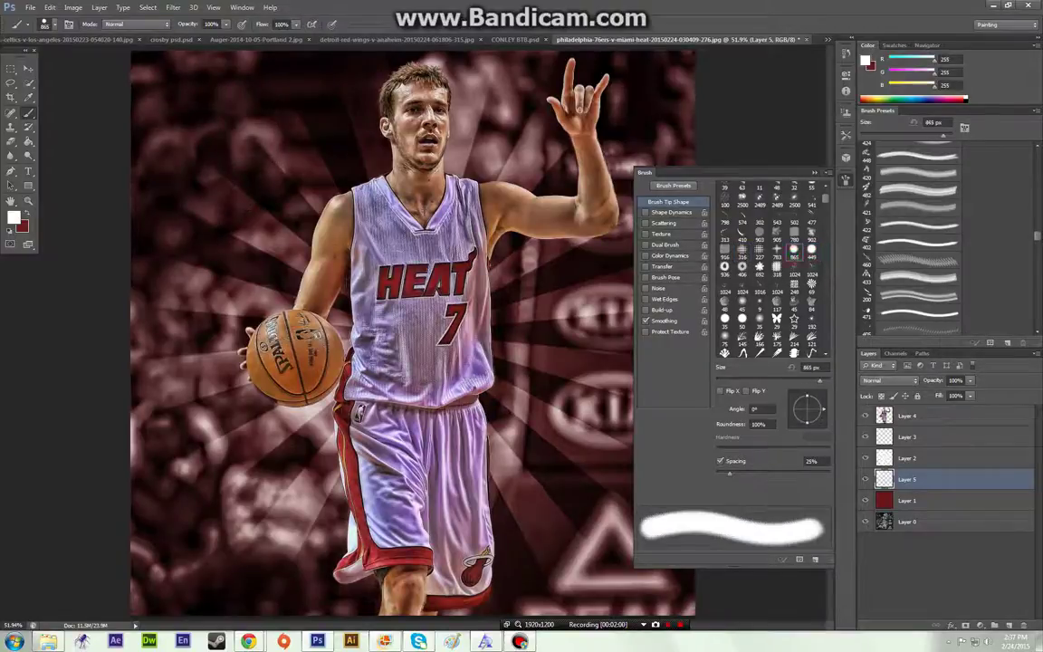
click(238, 158)
key(ctrl+z)
Choose the 903 round halftone brush tip and set its size to about 250 px and its spacing to 119%.
click(761, 236)
click(237, 170)
key(ctrl+z)
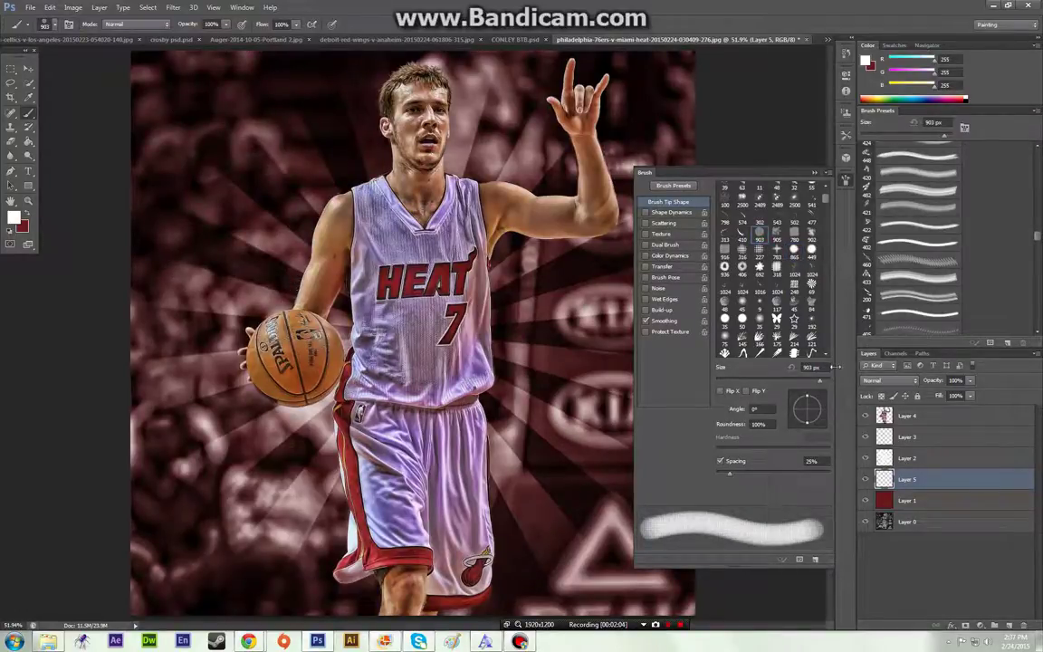
drag(815, 383, 790, 387)
key(bracketright)
key(bracketright)
drag(731, 477, 779, 476)
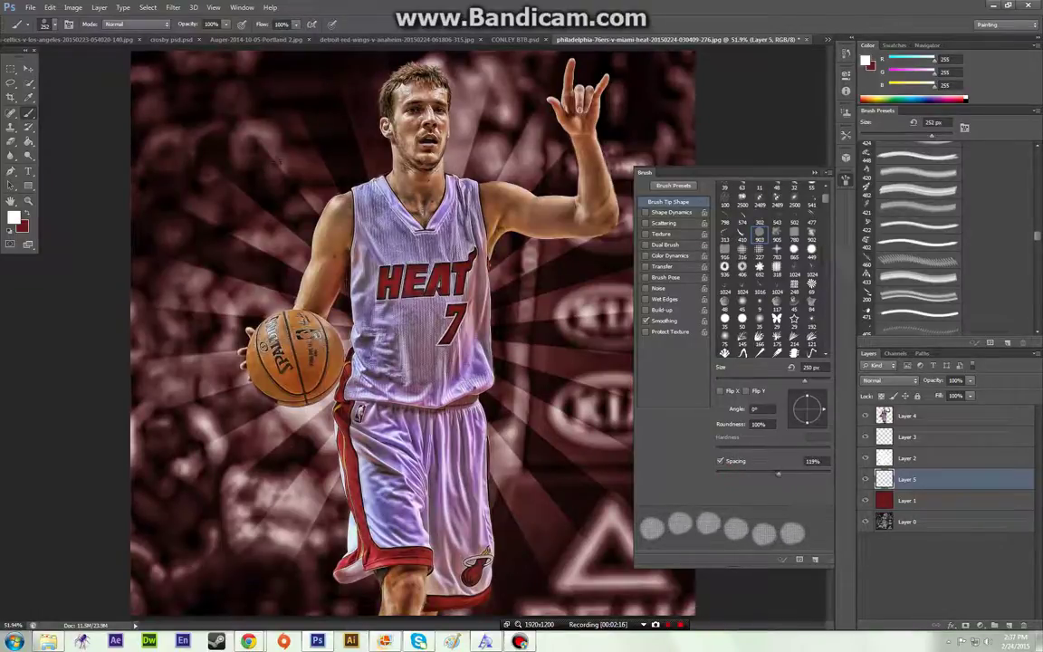
Paint separate white halftone circles across the whole background around the player on Layer 5, replacing the first trial row.
mouse_move(166, 86)
mouse_down()
mouse_move(550, 90)
mouse_move(660, 118)
mouse_up()
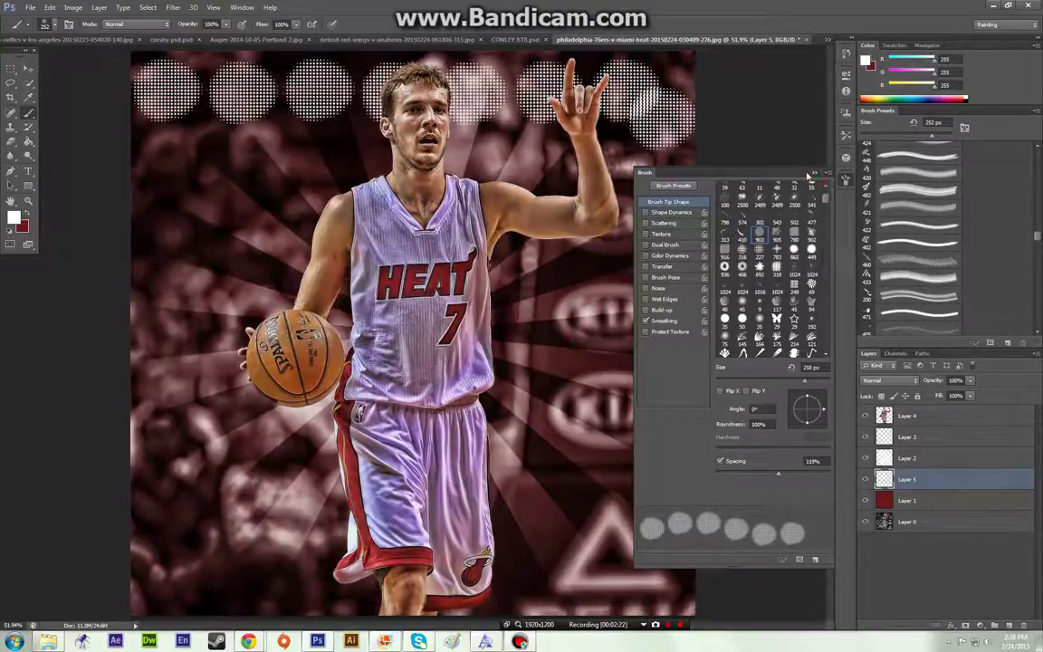
click(812, 172)
key(ctrl+z)
mouse_move(657, 93)
mouse_down()
mouse_move(181, 85)
mouse_move(153, 100)
mouse_move(176, 440)
mouse_move(241, 505)
mouse_move(564, 395)
mouse_move(430, 570)
mouse_move(534, 488)
mouse_move(579, 236)
mouse_move(418, 137)
mouse_move(227, 232)
mouse_up()
mouse_move(247, 365)
mouse_down()
mouse_move(525, 281)
mouse_move(597, 272)
mouse_move(287, 218)
mouse_move(362, 254)
mouse_up()
click(530, 387)
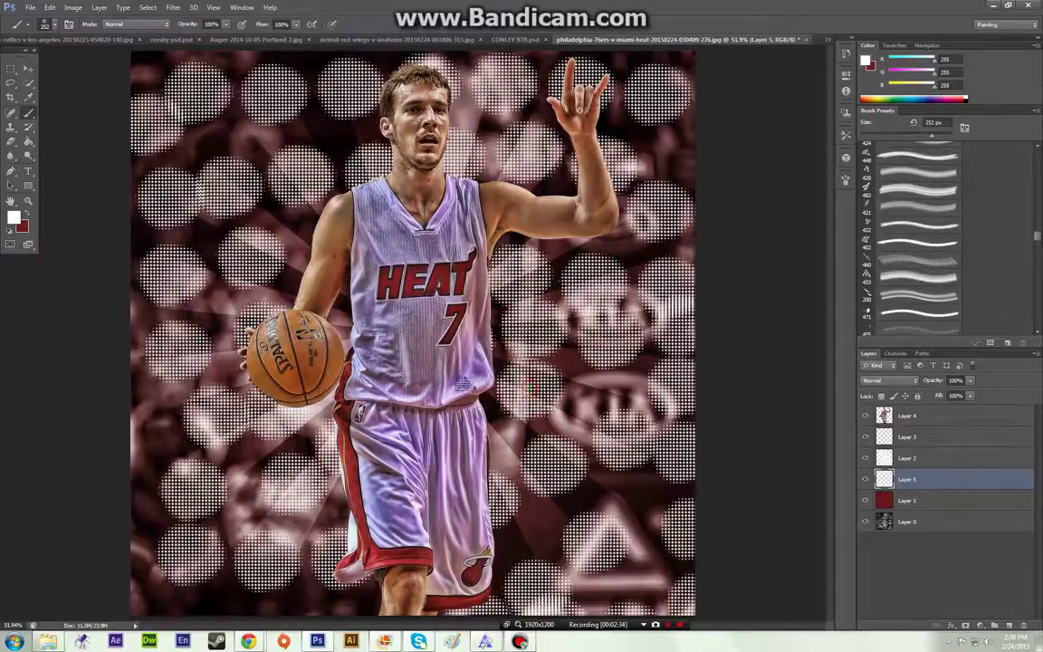
Fill the remaining gaps in the background with more white halftone circles, along the left and lower edges and around the right-hand logos.
drag(132, 418, 124, 418)
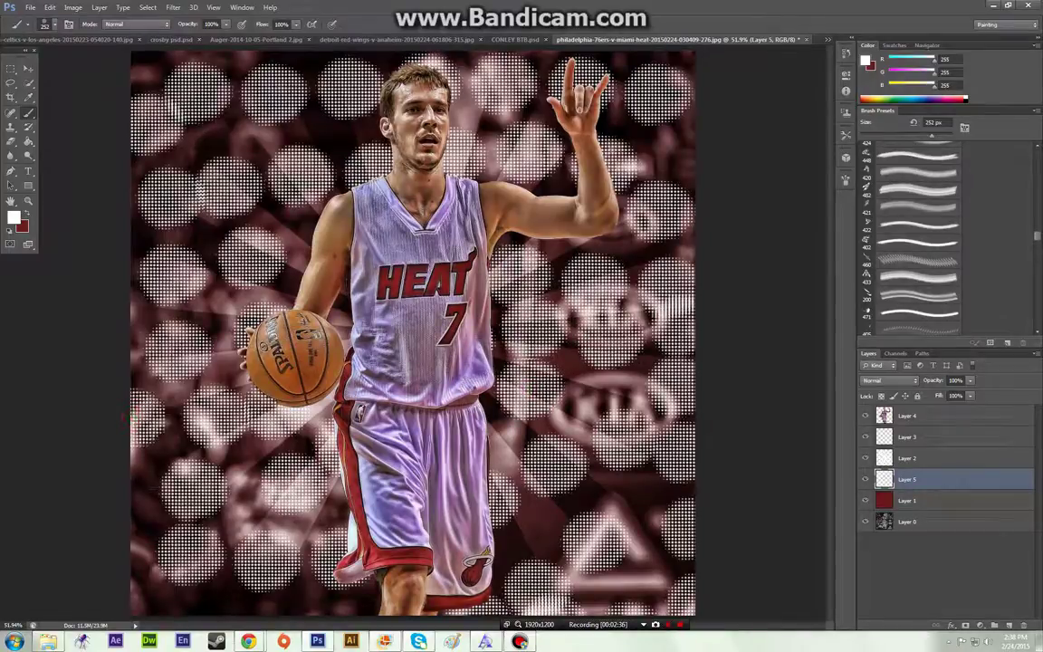
right_click(215, 639)
click(302, 625)
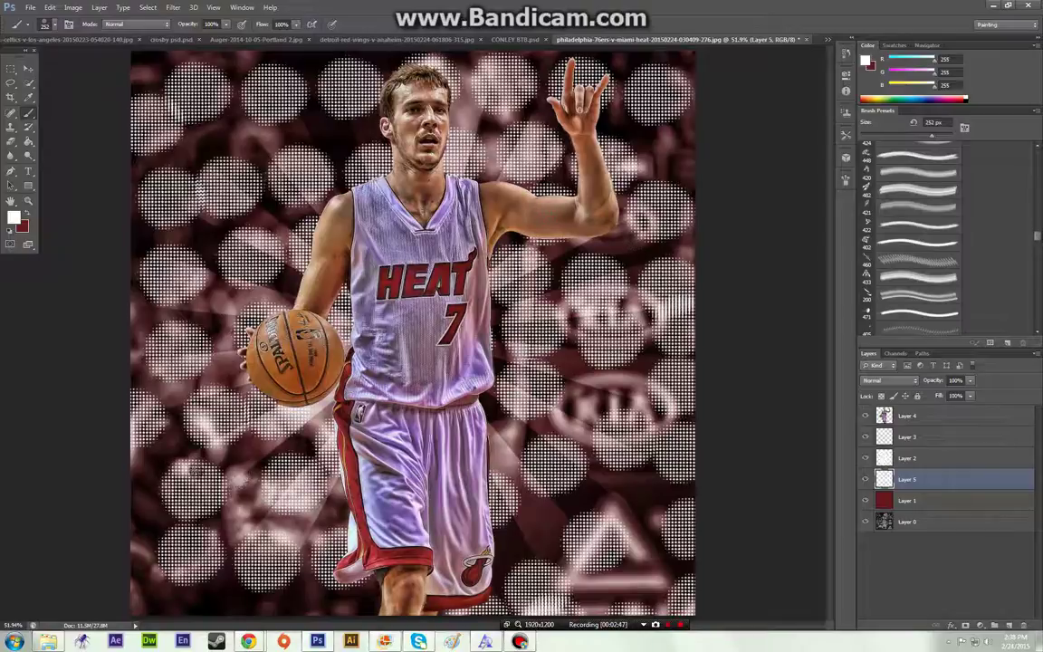
click(222, 466)
click(143, 599)
click(227, 617)
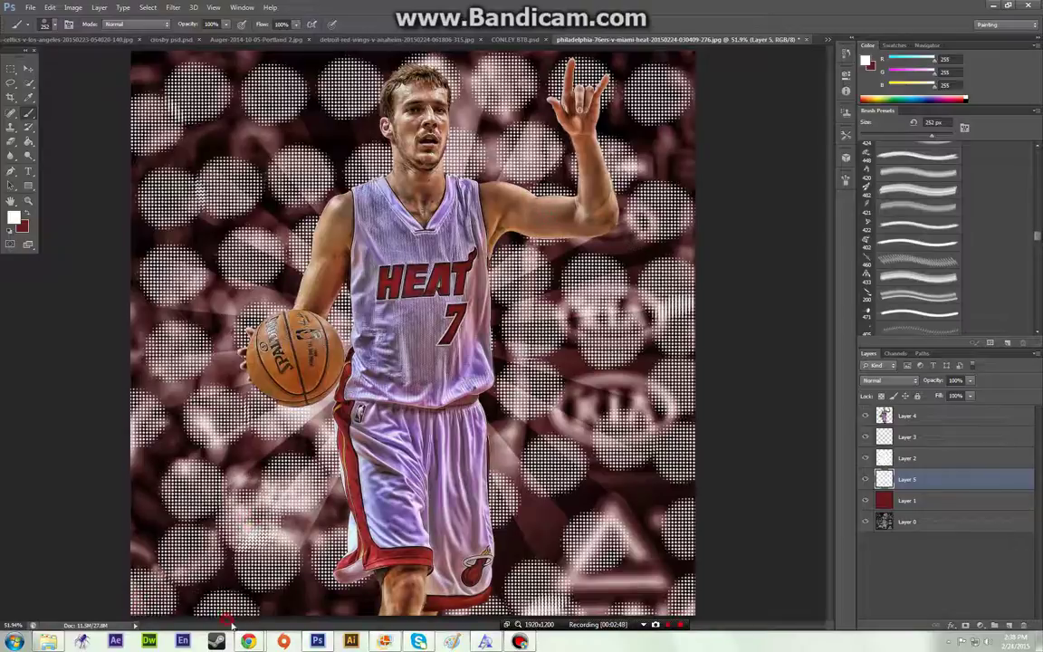
click(327, 612)
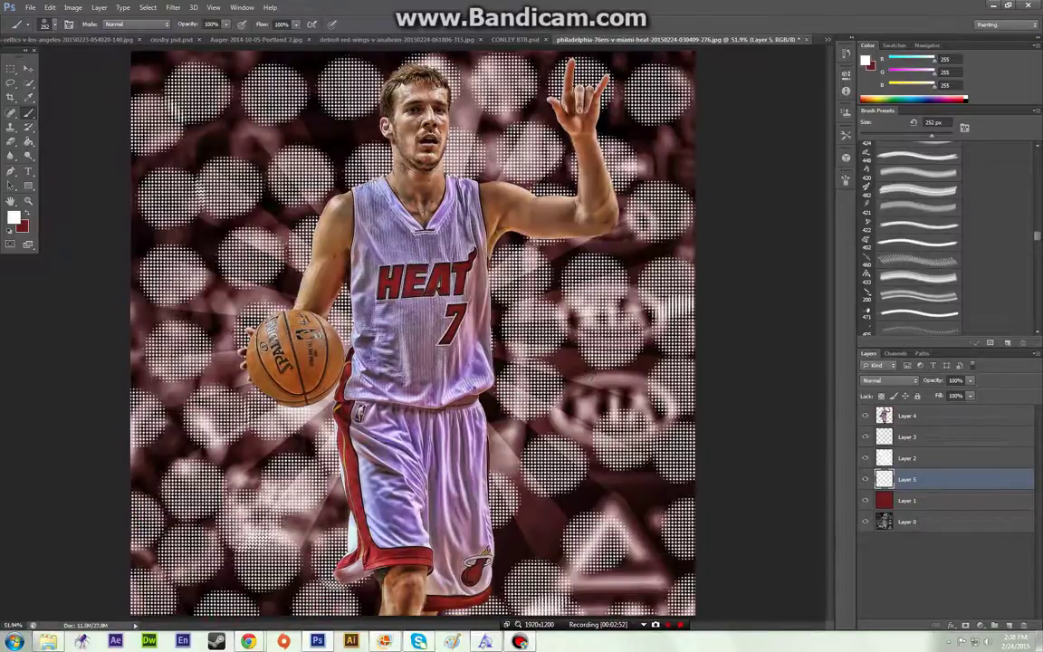
click(591, 396)
click(626, 499)
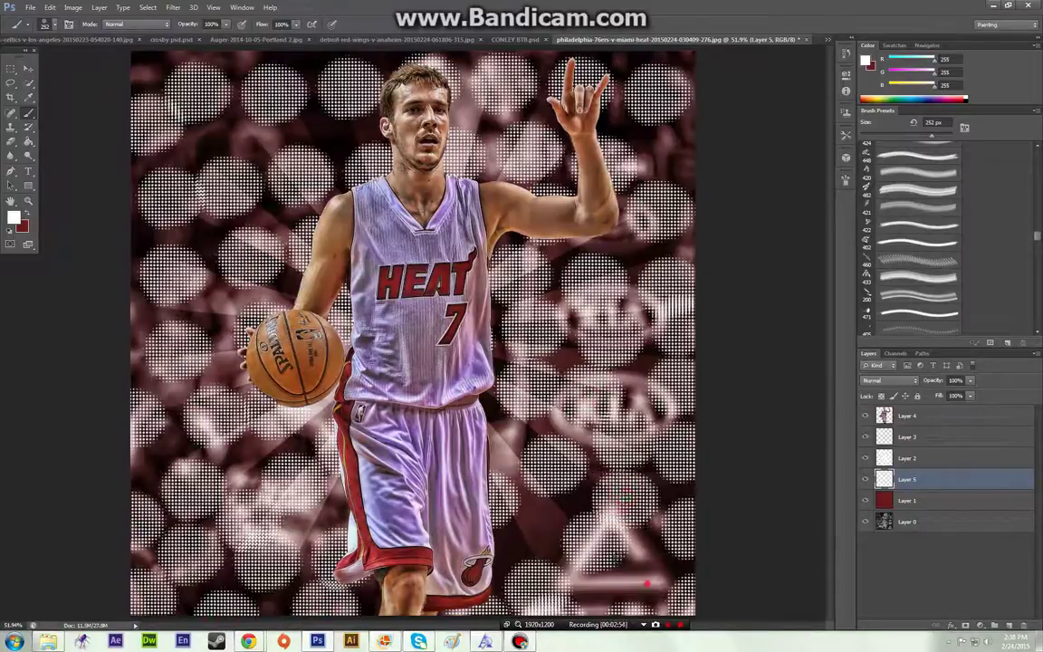
click(645, 583)
click(543, 535)
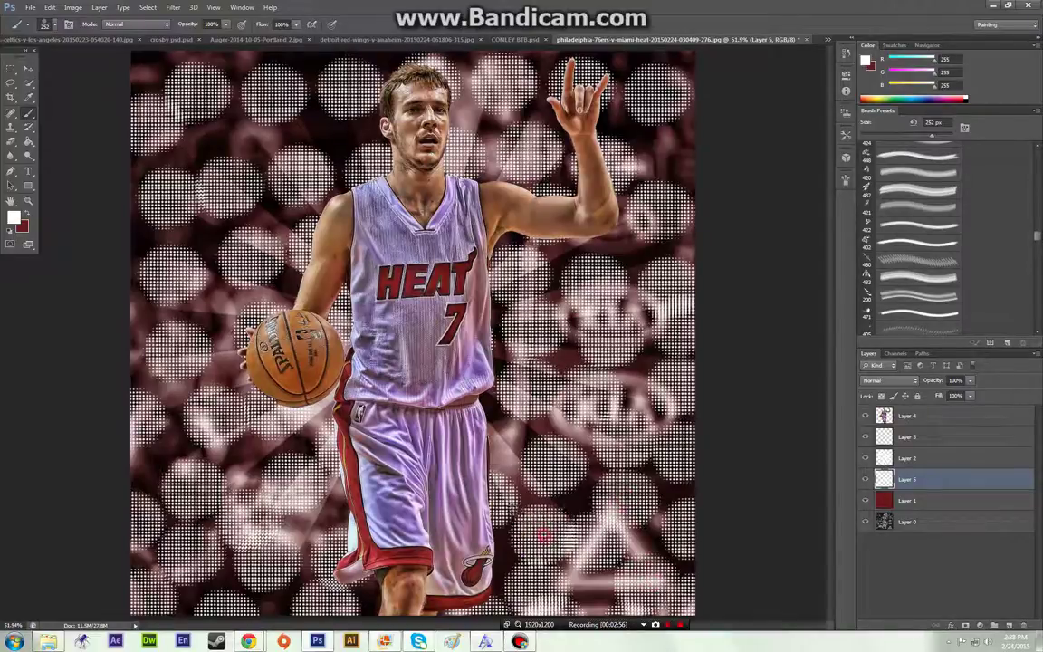
click(489, 438)
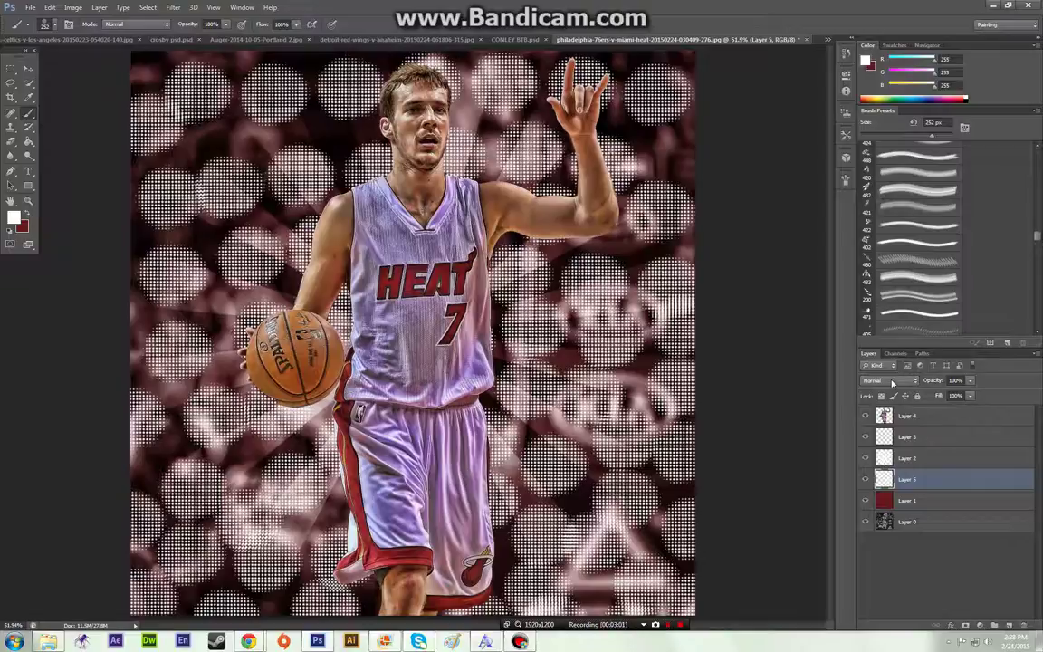
Set the blend mode of Layer 5 to Overlay and soften its halftone dots with a slight Motion Blur.
click(890, 382)
click(896, 236)
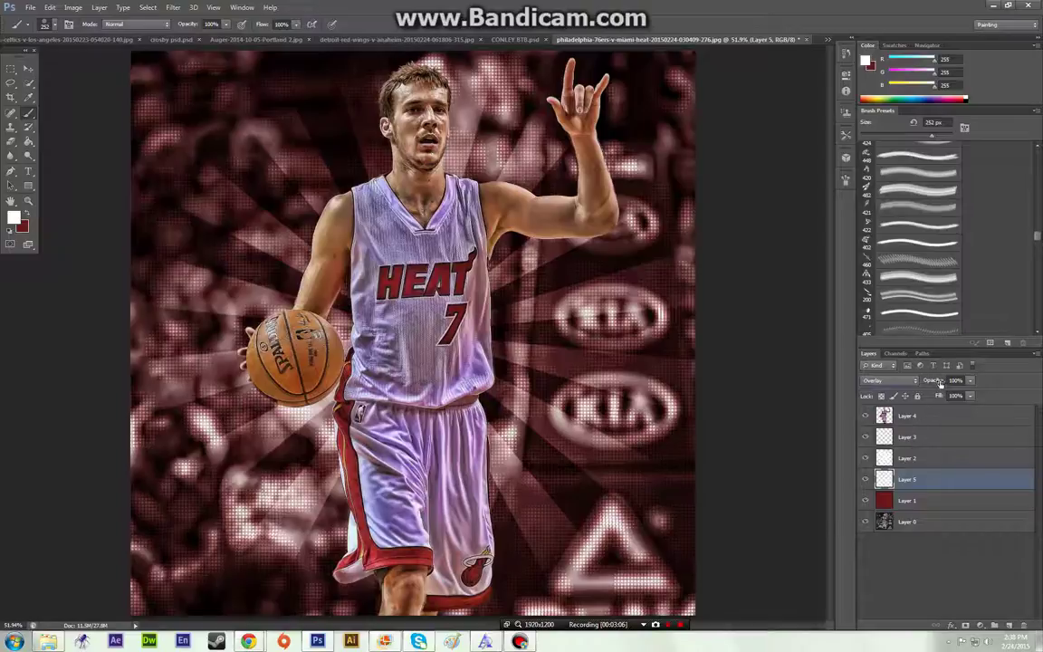
click(173, 8)
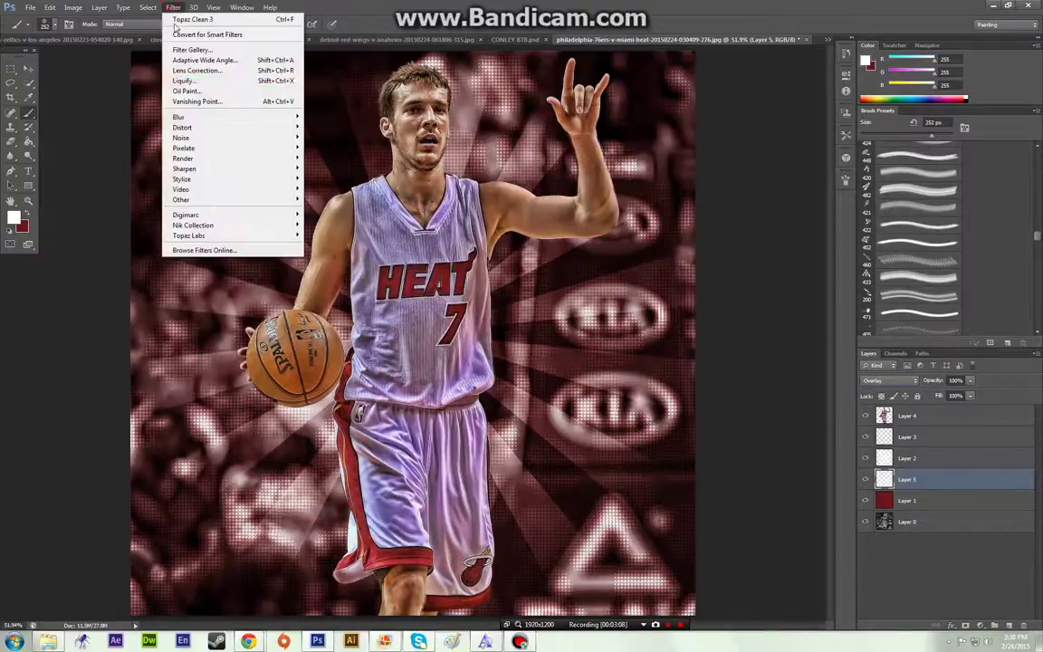
mouse_move(206, 120)
click(317, 205)
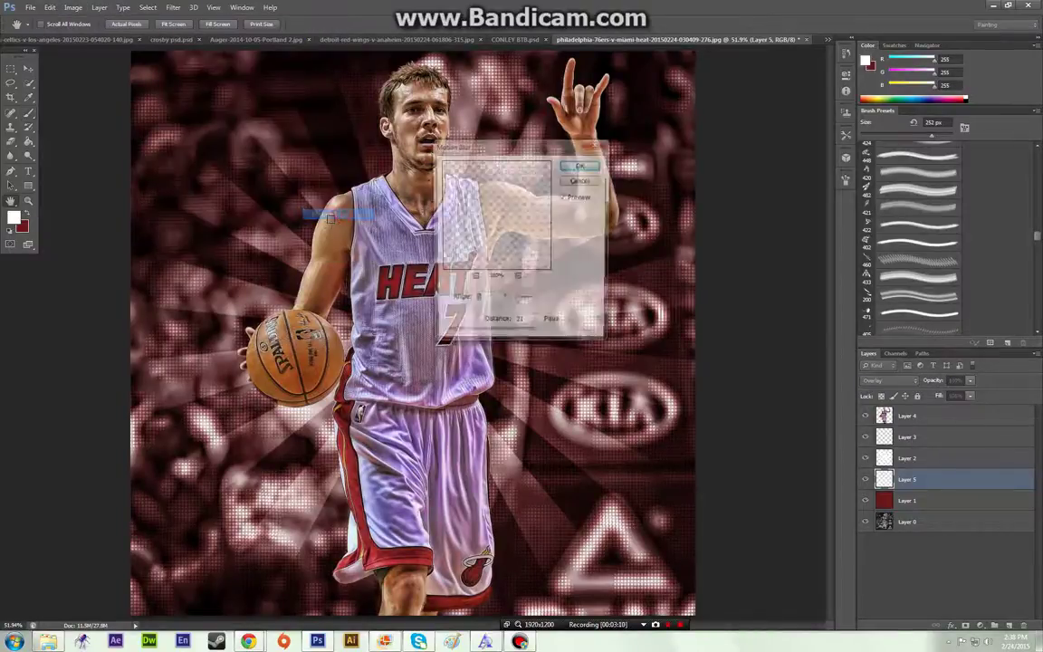
drag(453, 334, 446, 337)
click(581, 164)
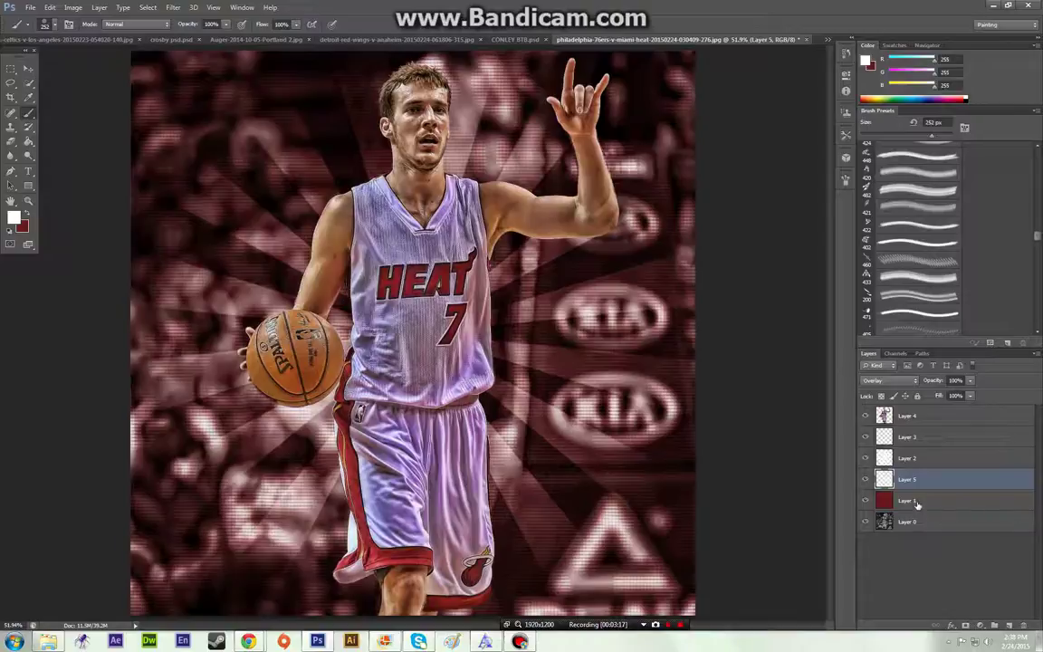
Set up the Gradient tool on Layer 3 with a reversed black-and-white radial gradient.
click(909, 438)
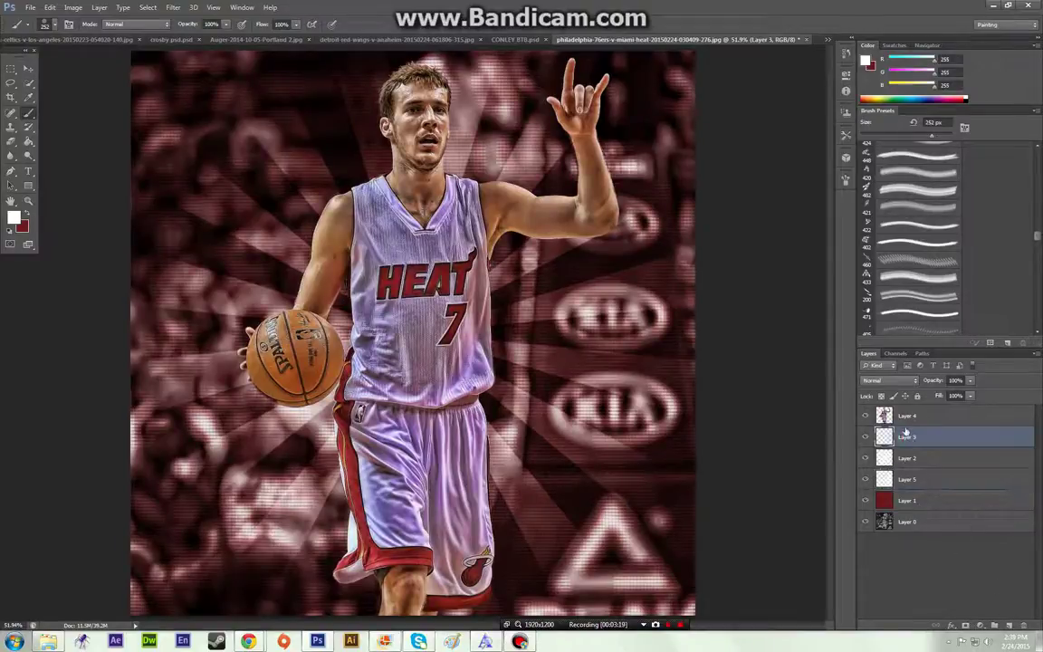
click(28, 142)
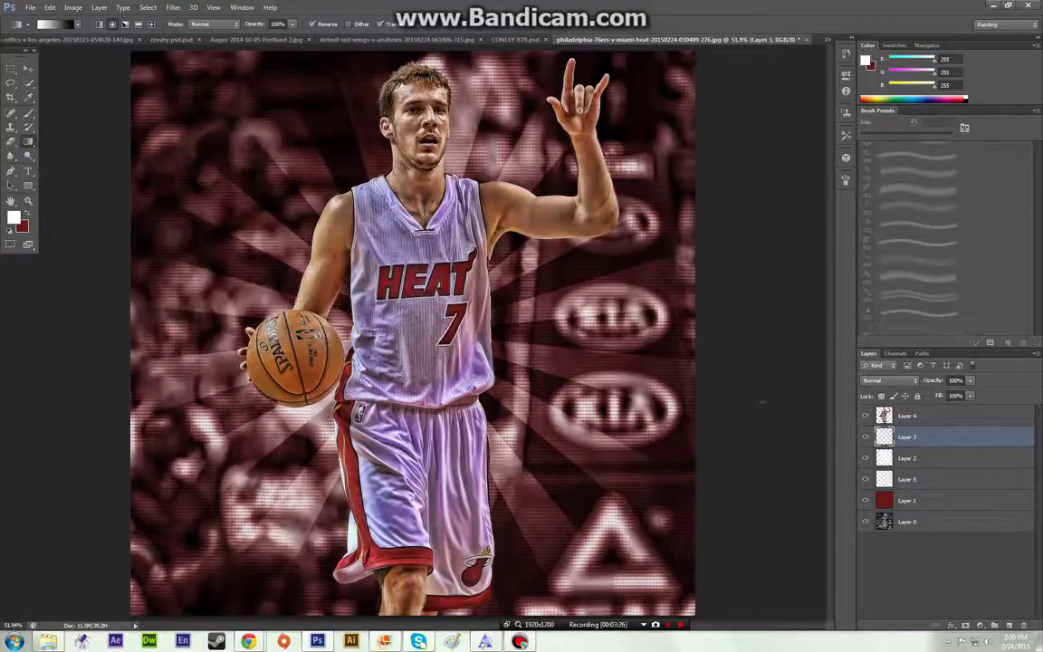
click(75, 25)
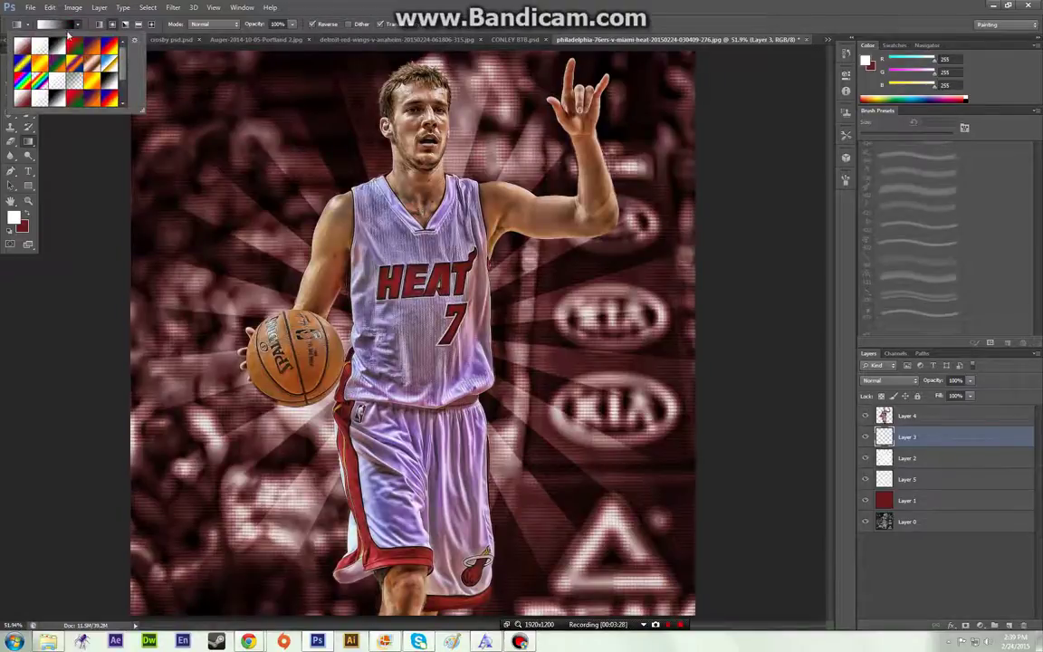
click(78, 25)
click(79, 25)
click(77, 25)
click(112, 24)
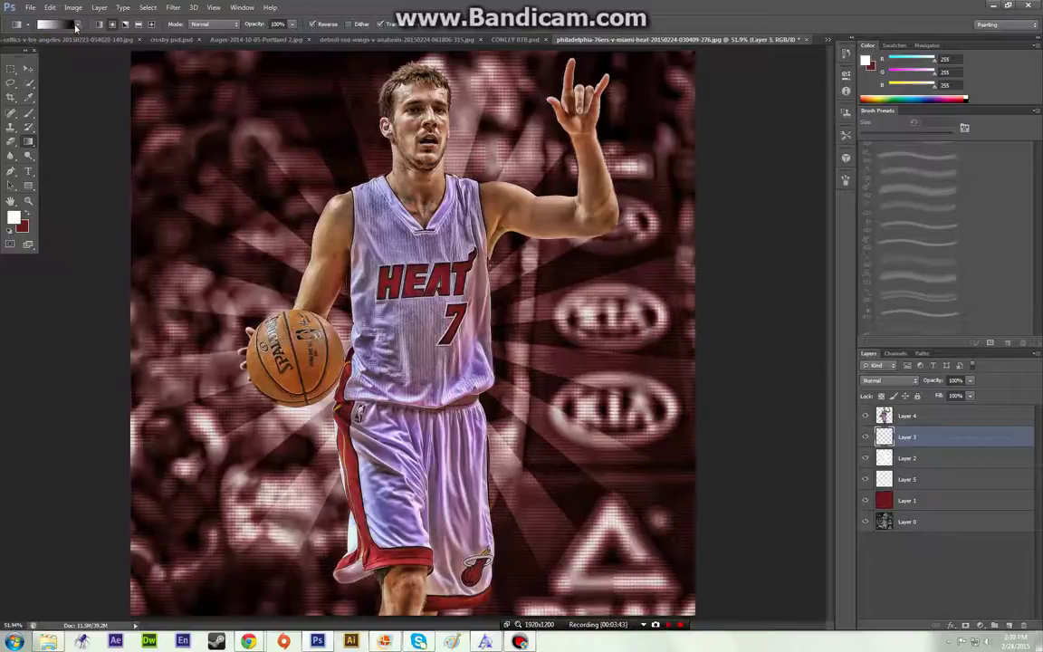
click(313, 24)
Try radial black-and-white gradients of different sizes behind the player on Layer 3 and undo each one.
drag(493, 356, 551, 290)
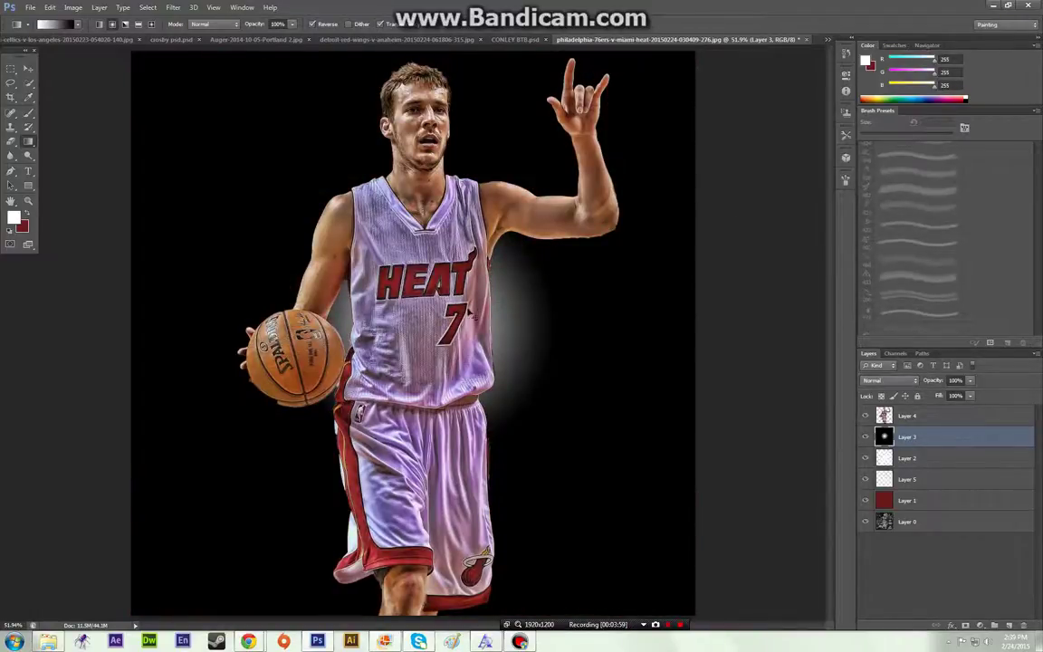
key(ctrl+z)
drag(419, 322, 729, 208)
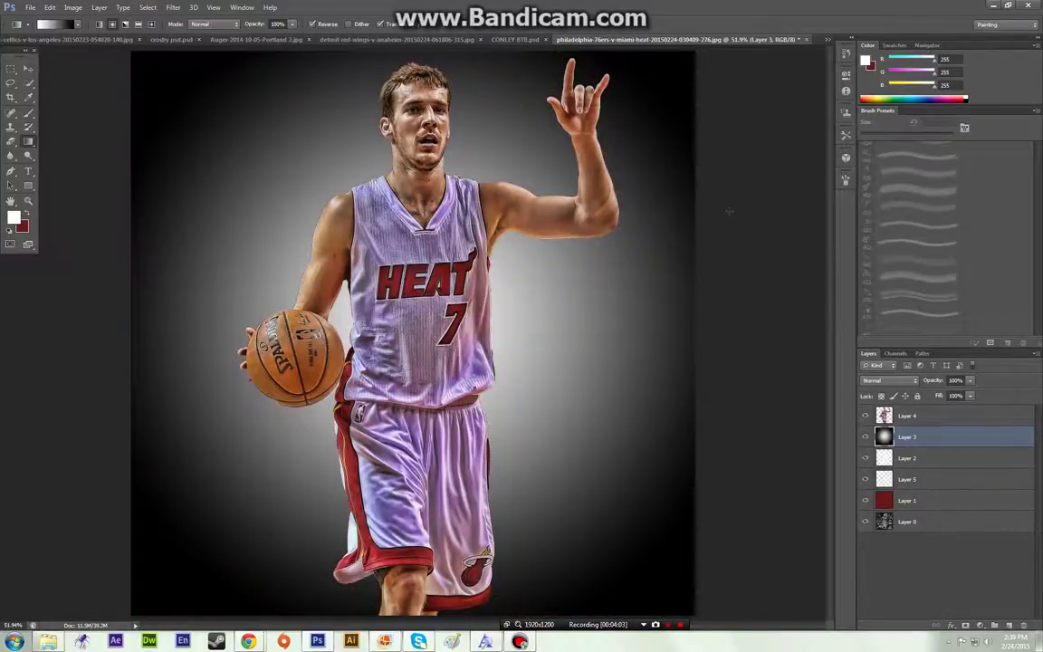
key(ctrl+z)
drag(412, 257, 752, 165)
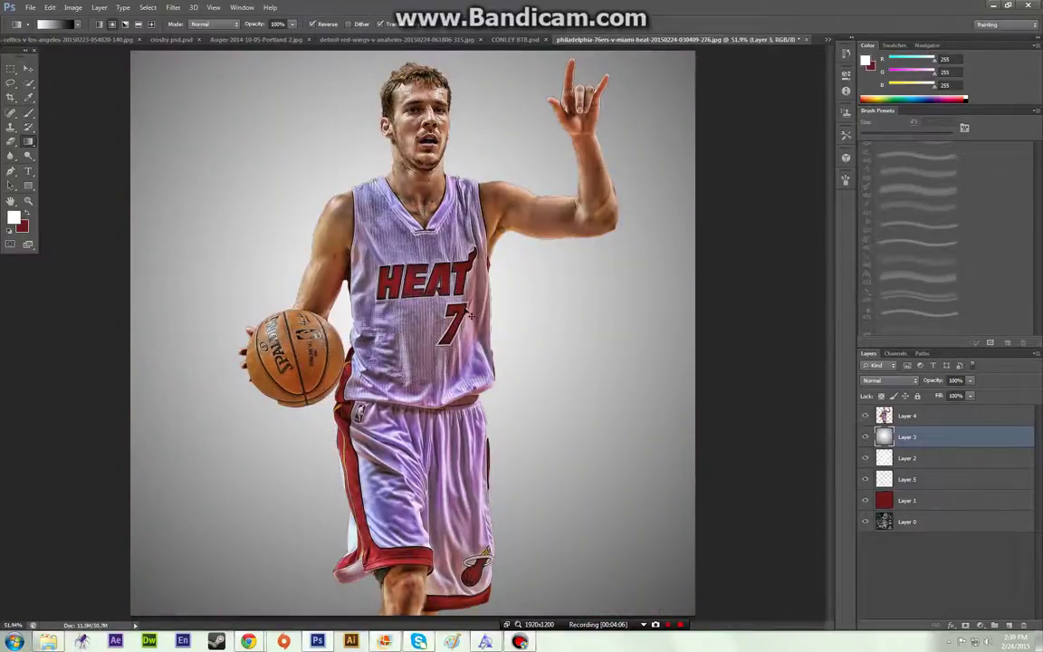
key(ctrl+z)
Draw a radial gradient from the player's chest past the right canvas edge and set Layer 3's blend mode to Multiply.
drag(366, 283, 750, 192)
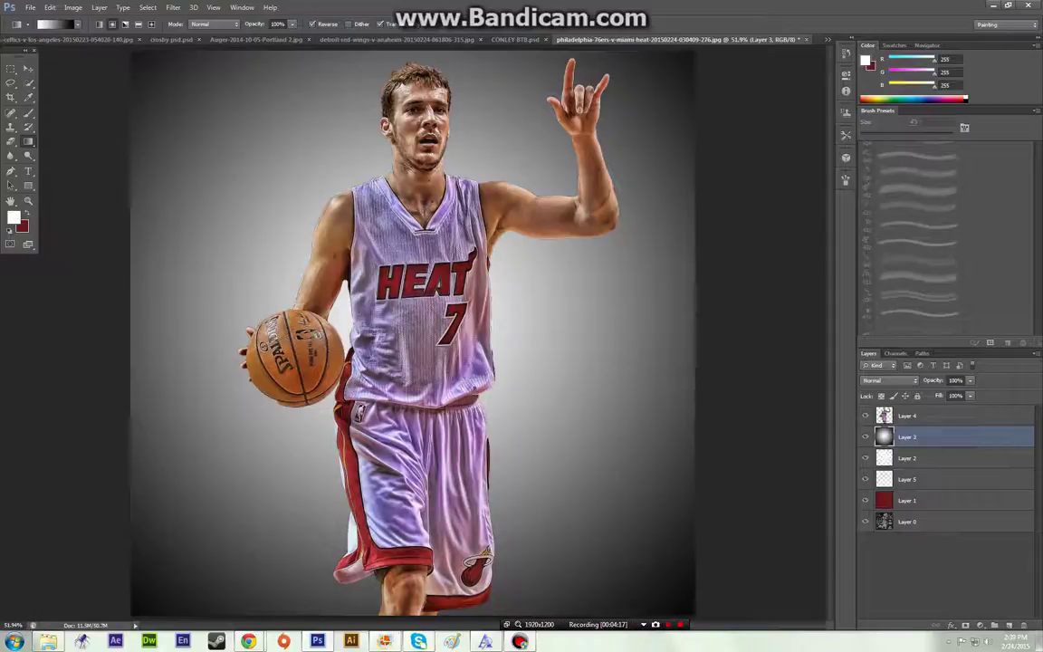
click(887, 380)
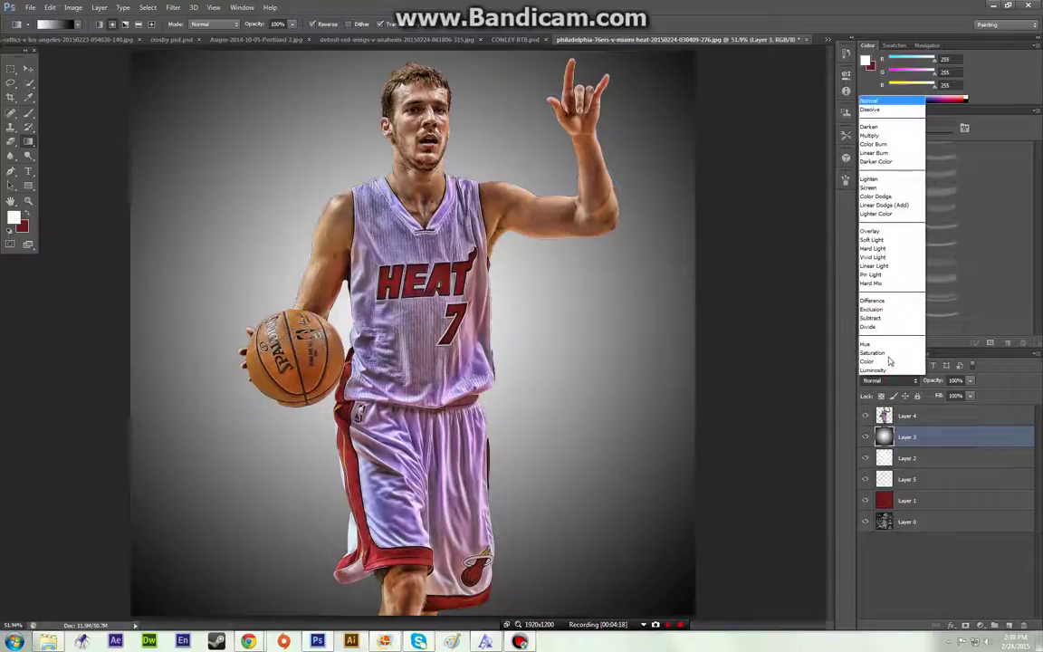
click(886, 137)
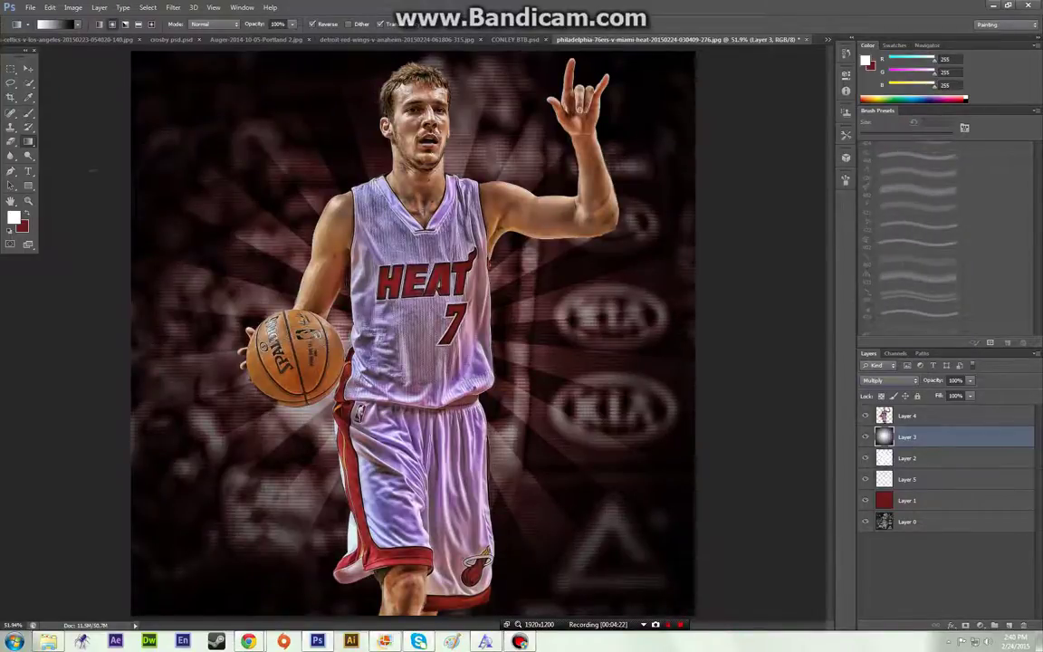
Enlarge the Layer 3 gradient beyond the side edges of the canvas and reposition it behind the player.
click(27, 80)
click(28, 70)
drag(378, 330, 302, 285)
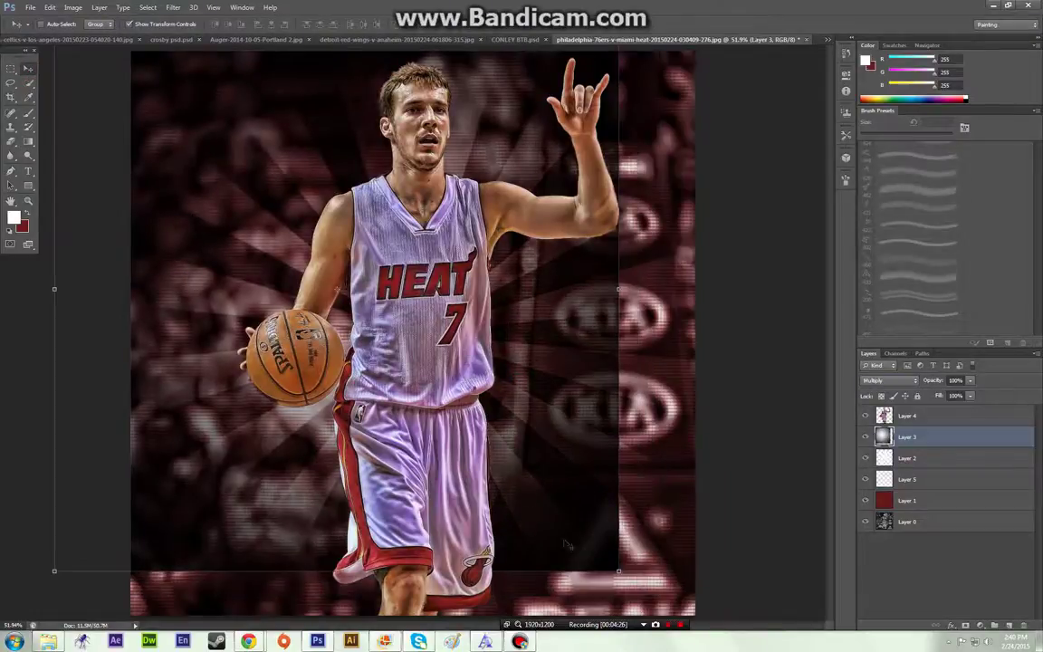
drag(619, 570, 705, 629)
drag(646, 544, 669, 551)
key(Return)
drag(530, 193, 540, 207)
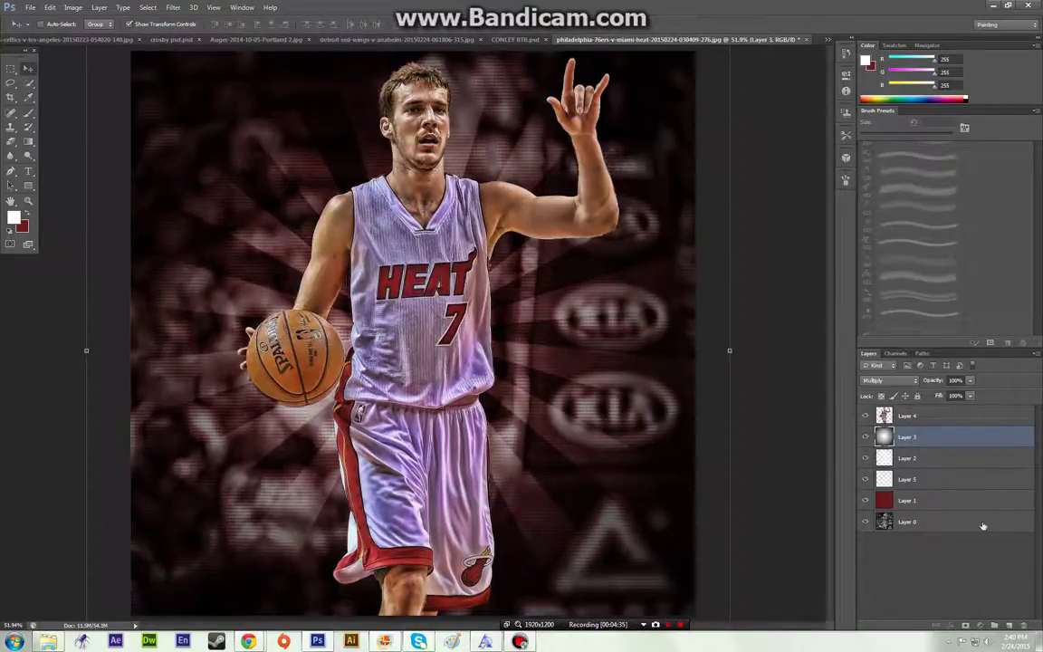
Add two empty layers above the Layer 3 gradient and switch to the Brush tool.
click(1009, 624)
click(1008, 624)
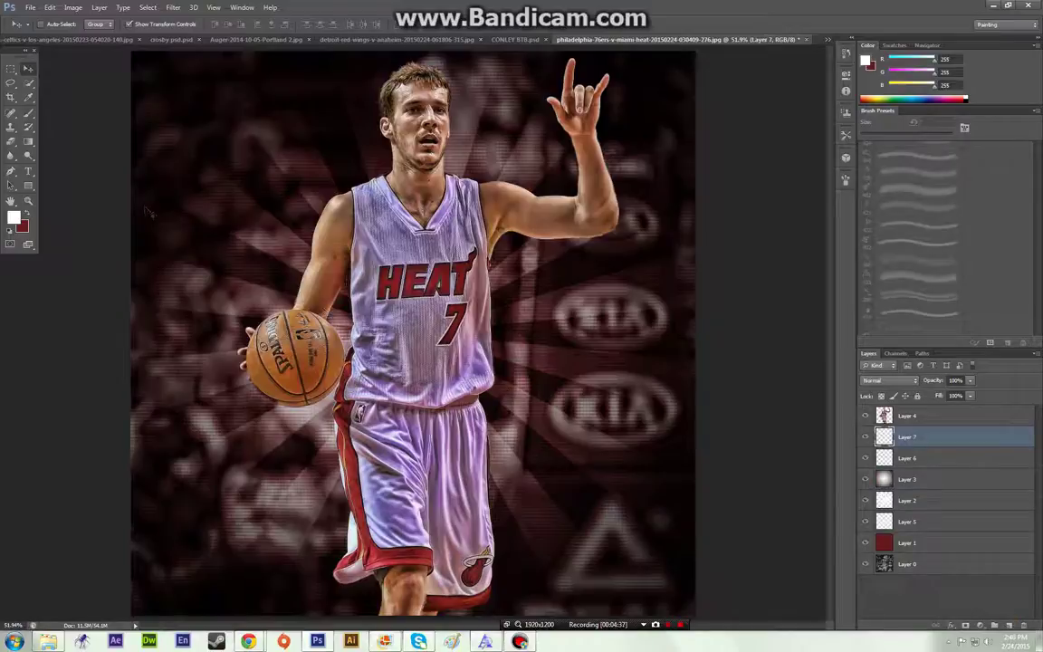
click(31, 112)
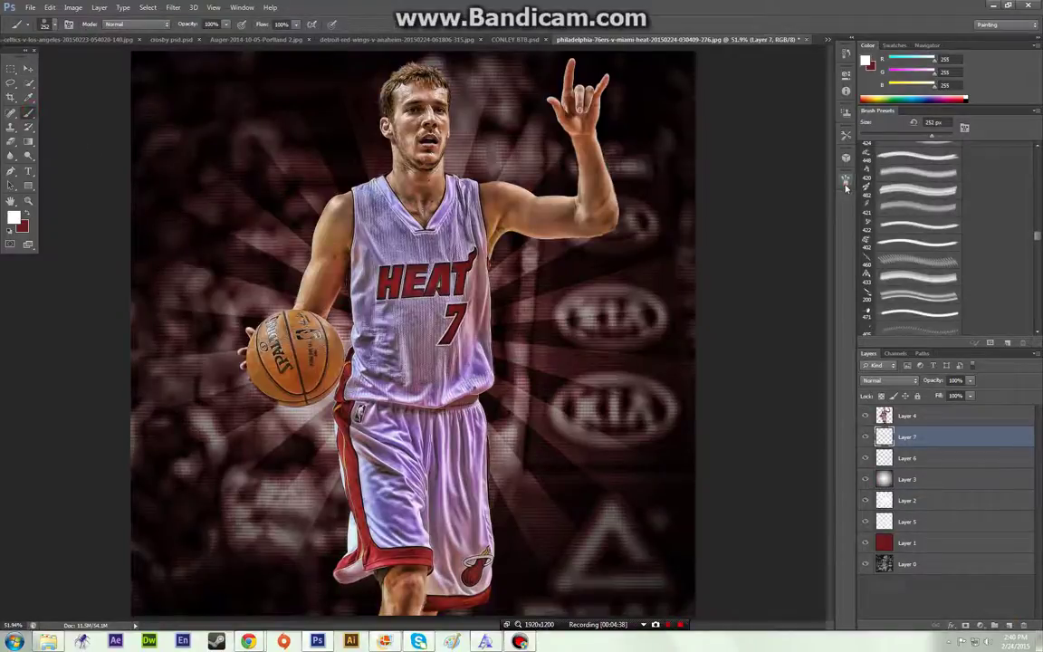
Browse the brush tips and choose the 713 tip for painting on Layer 7.
click(845, 181)
scroll(802, 259, up, 2)
scroll(801, 259, down, 5)
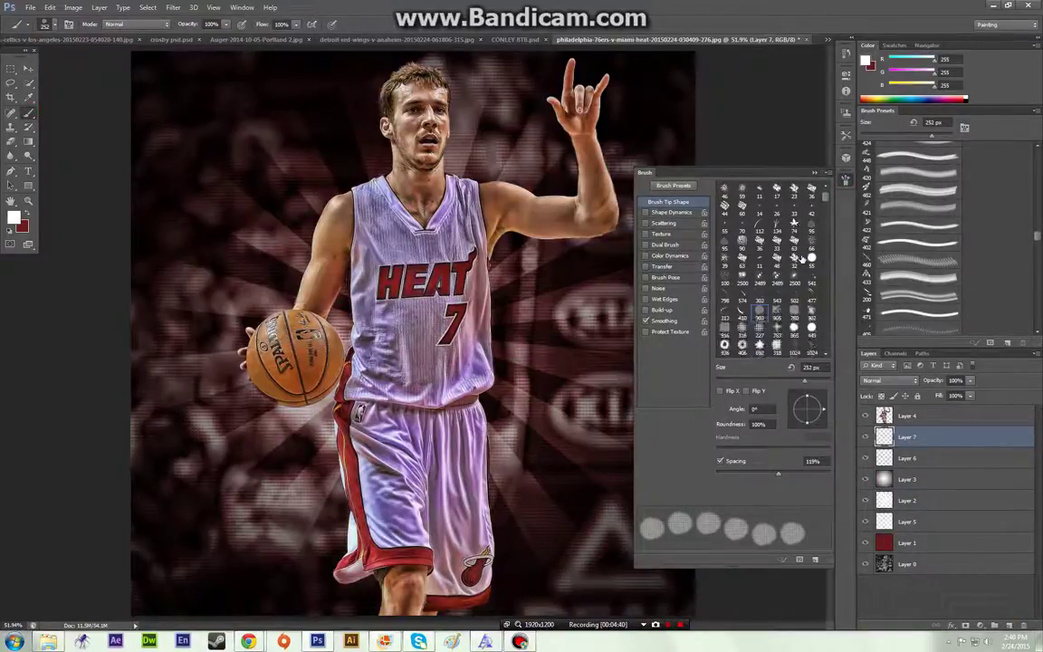
scroll(802, 260, down, 8)
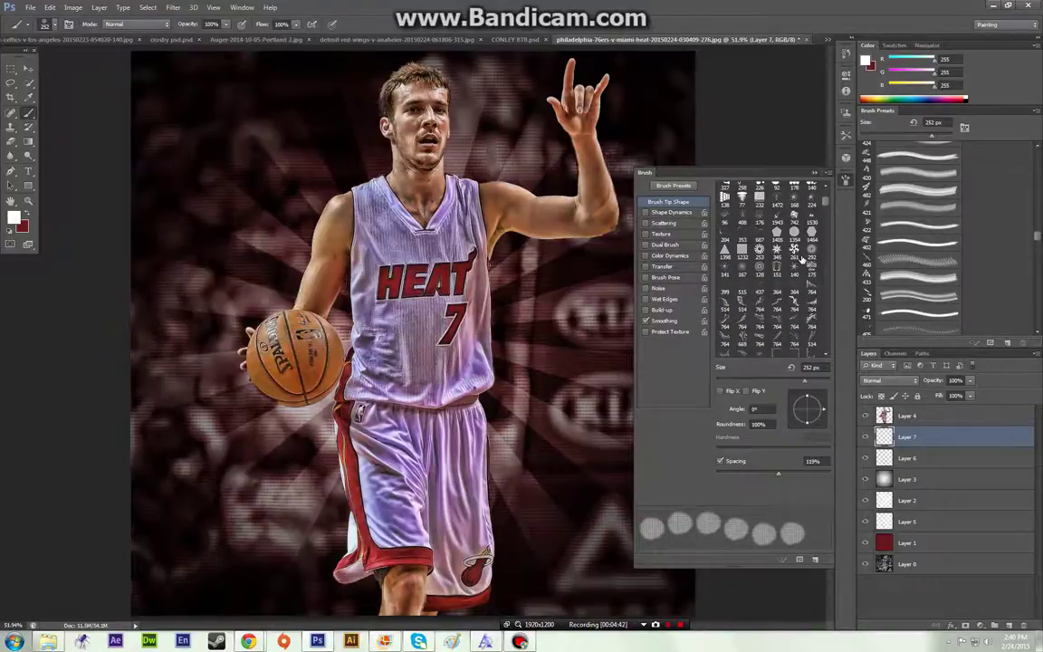
scroll(803, 259, down, 8)
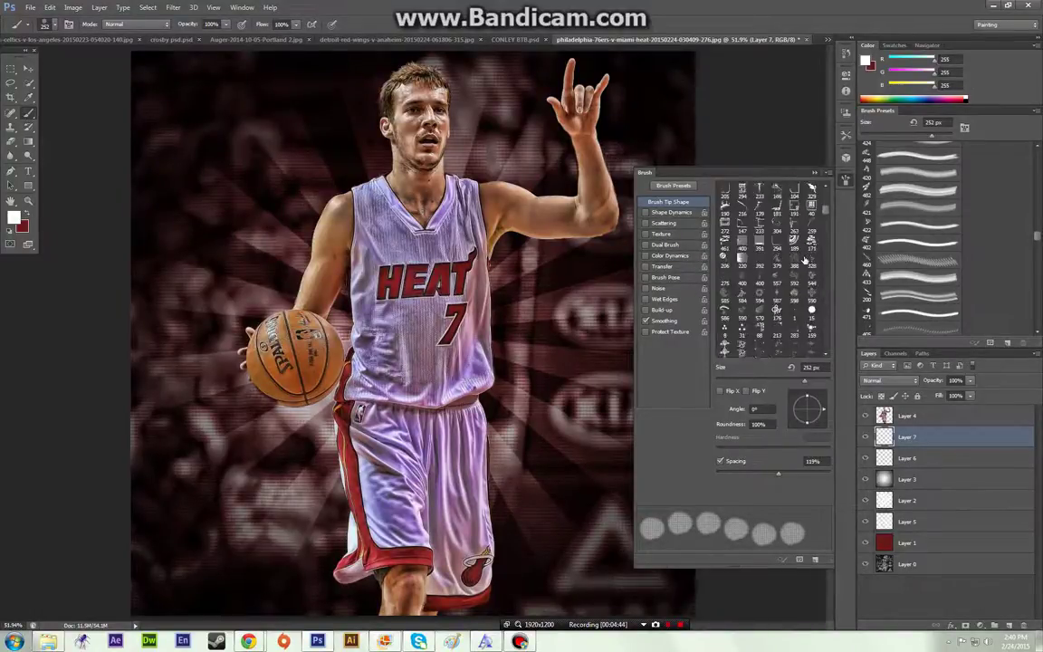
scroll(806, 259, down, 3)
drag(824, 220, 825, 331)
scroll(793, 312, down, 8)
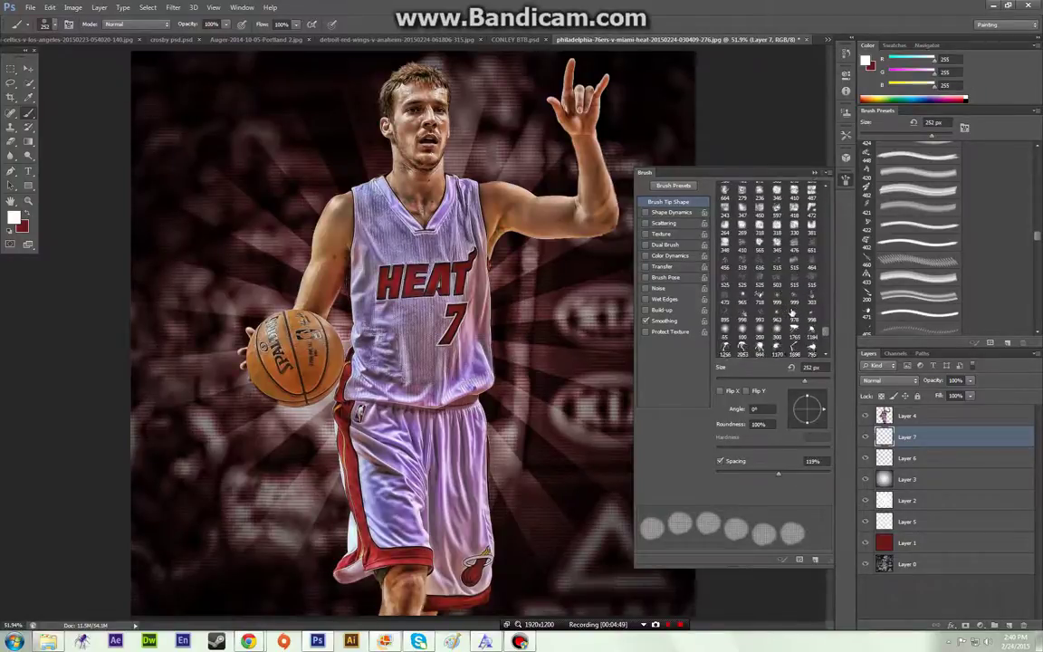
scroll(793, 312, down, 8)
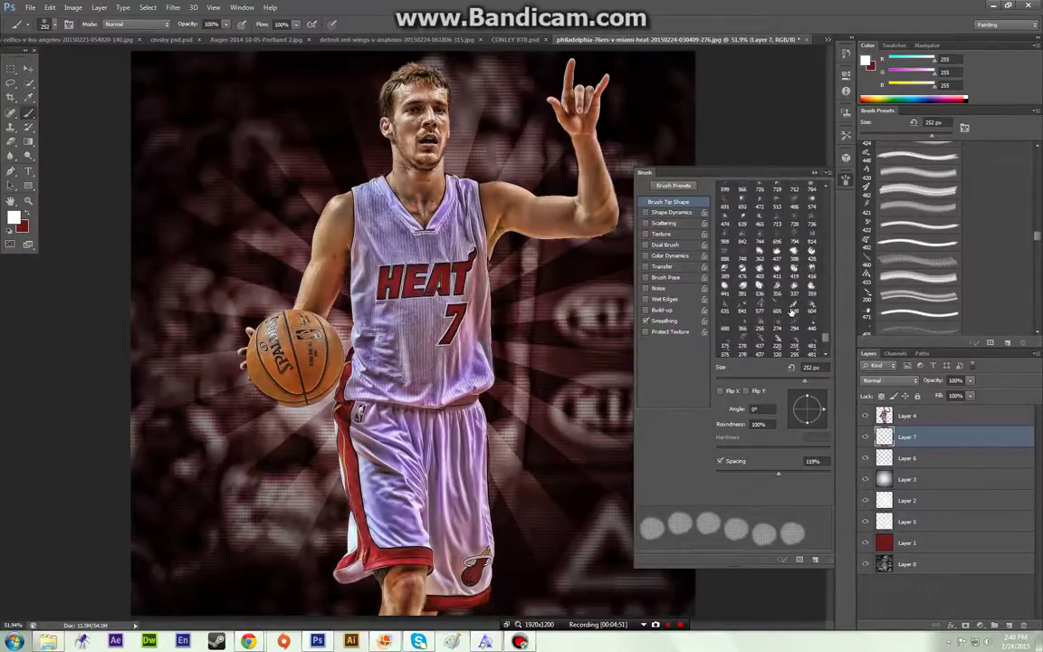
scroll(792, 313, down, 8)
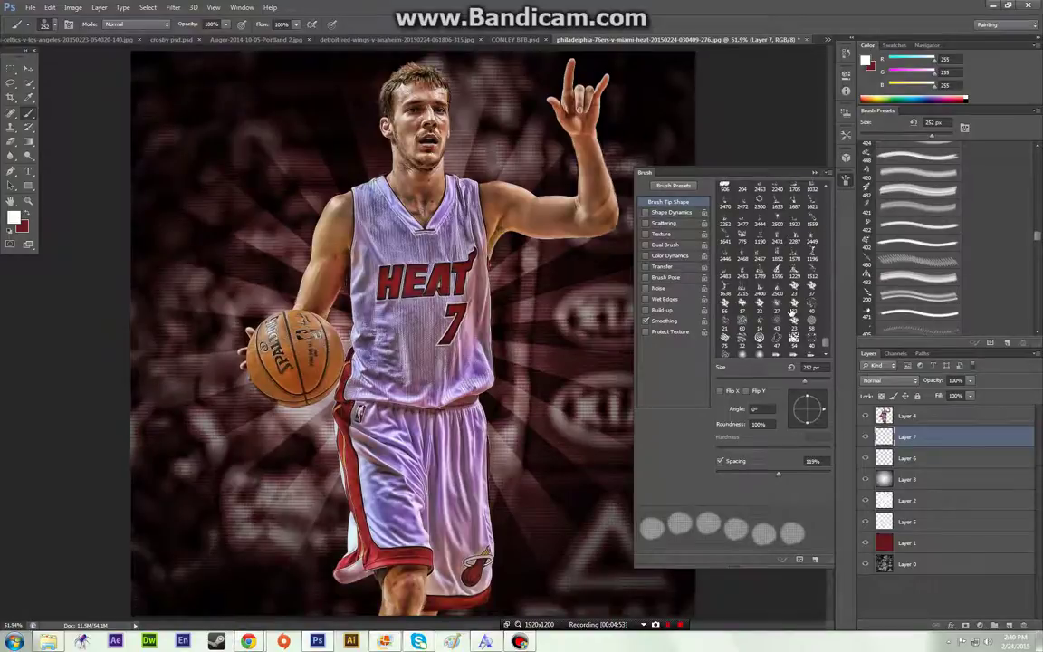
scroll(793, 313, down, 6)
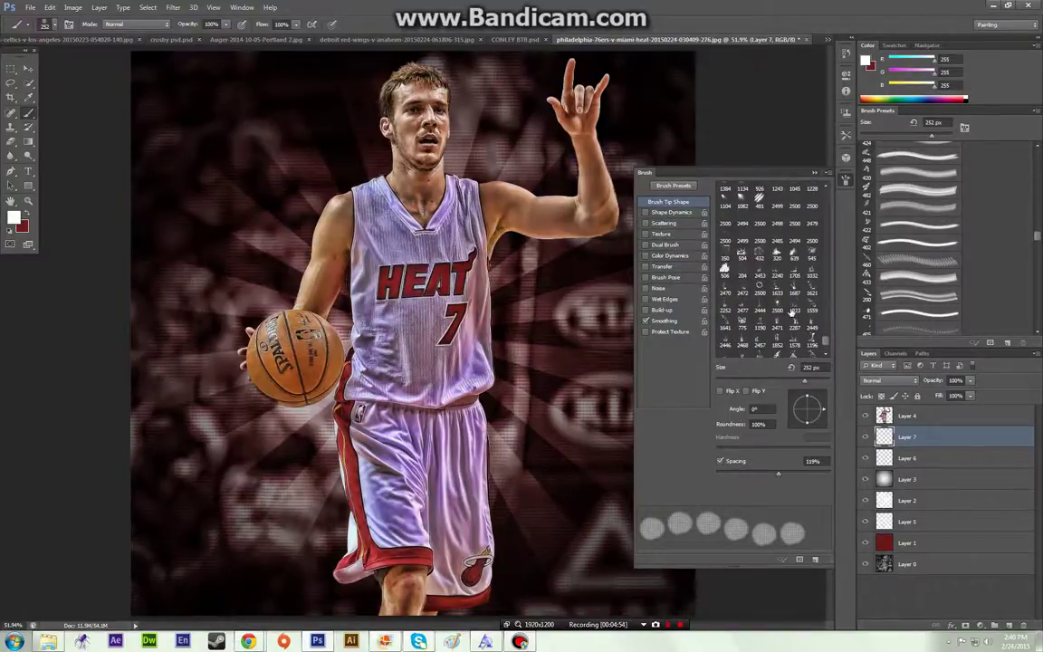
scroll(790, 311, down, 8)
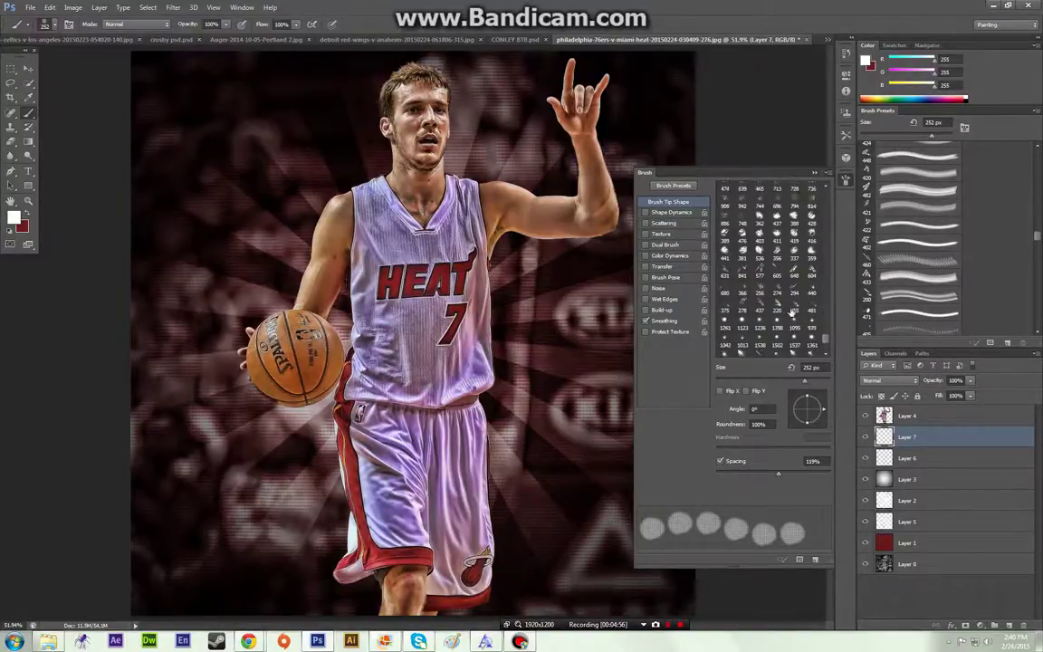
scroll(790, 309, up, 1)
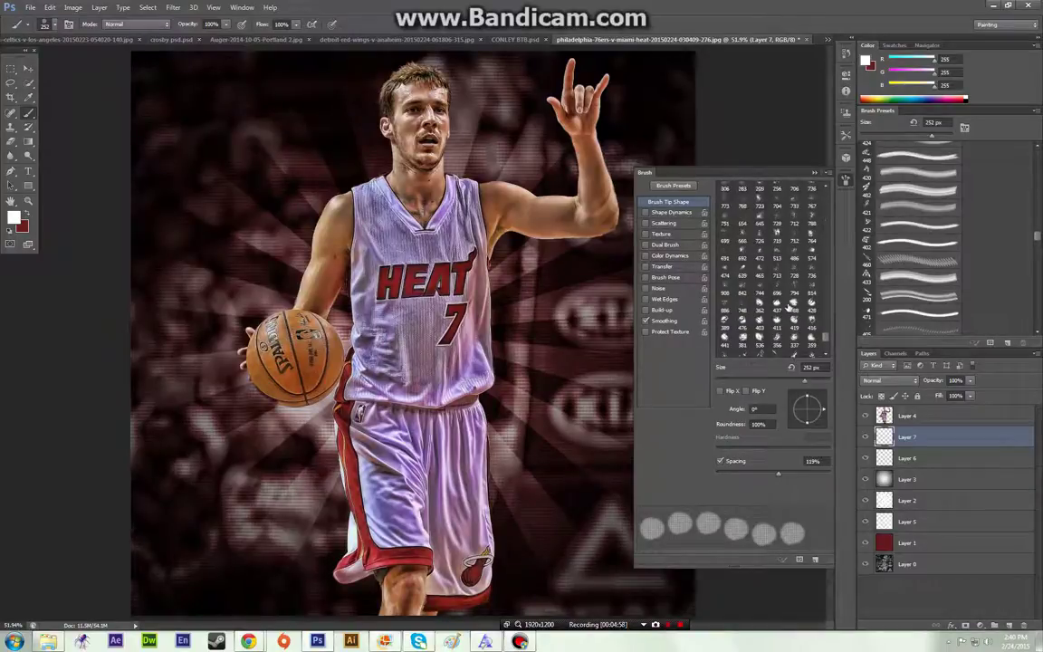
click(775, 271)
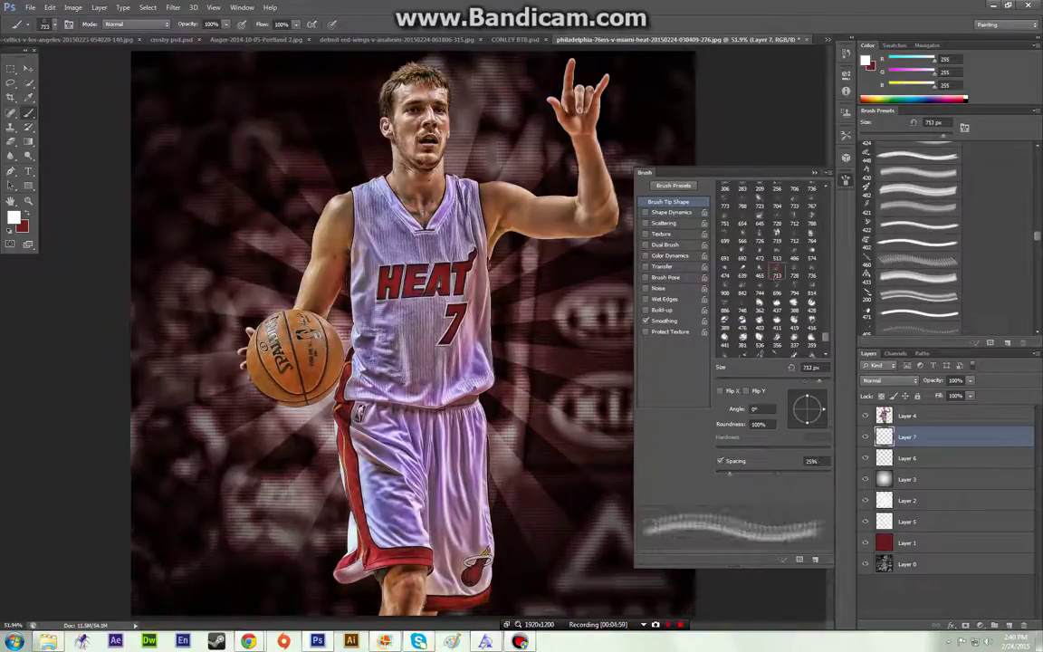
Try single white stamps of the 713, 696, 908 and 814 brush tips beside the player's raised shoulder area on Layer 7.
click(290, 175)
key(ctrl+z)
click(777, 286)
click(267, 201)
key(ctrl+z)
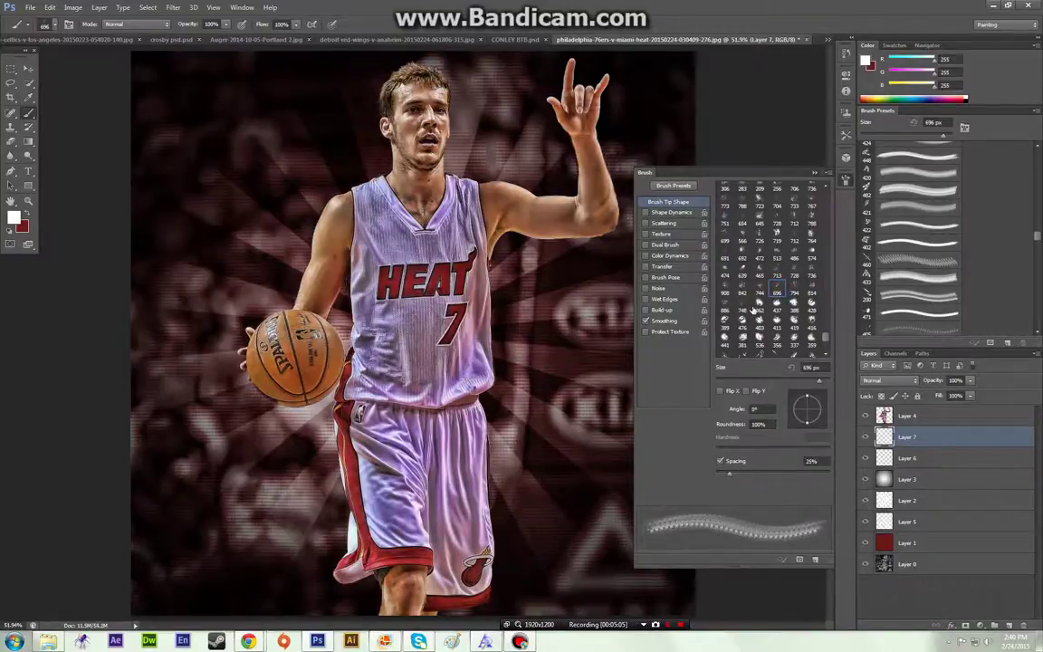
click(724, 293)
click(271, 208)
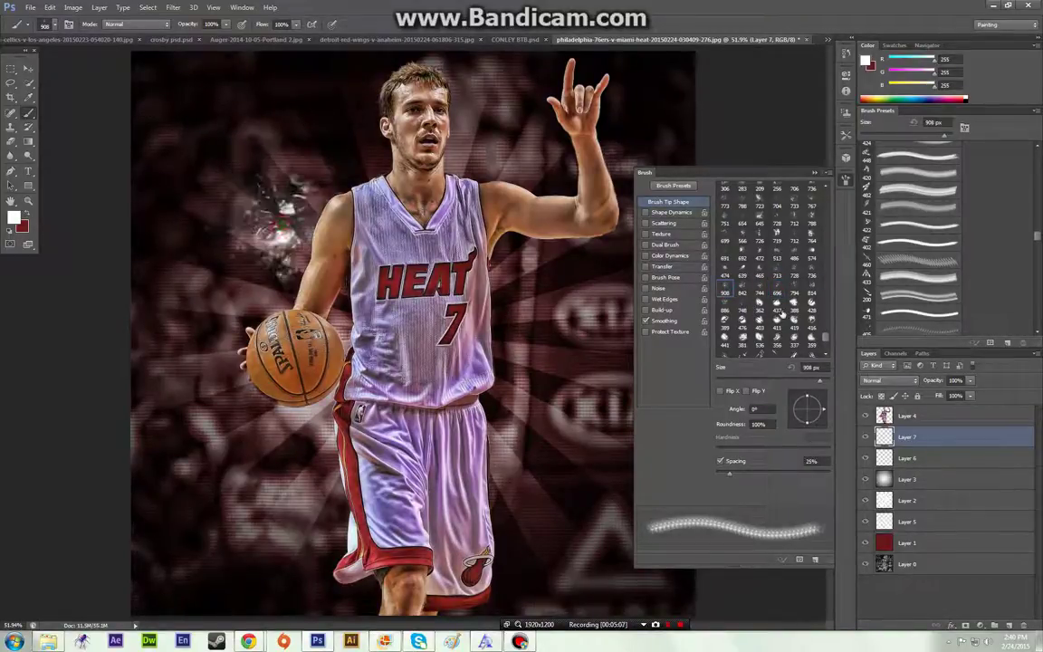
key(ctrl+z)
click(811, 288)
click(264, 198)
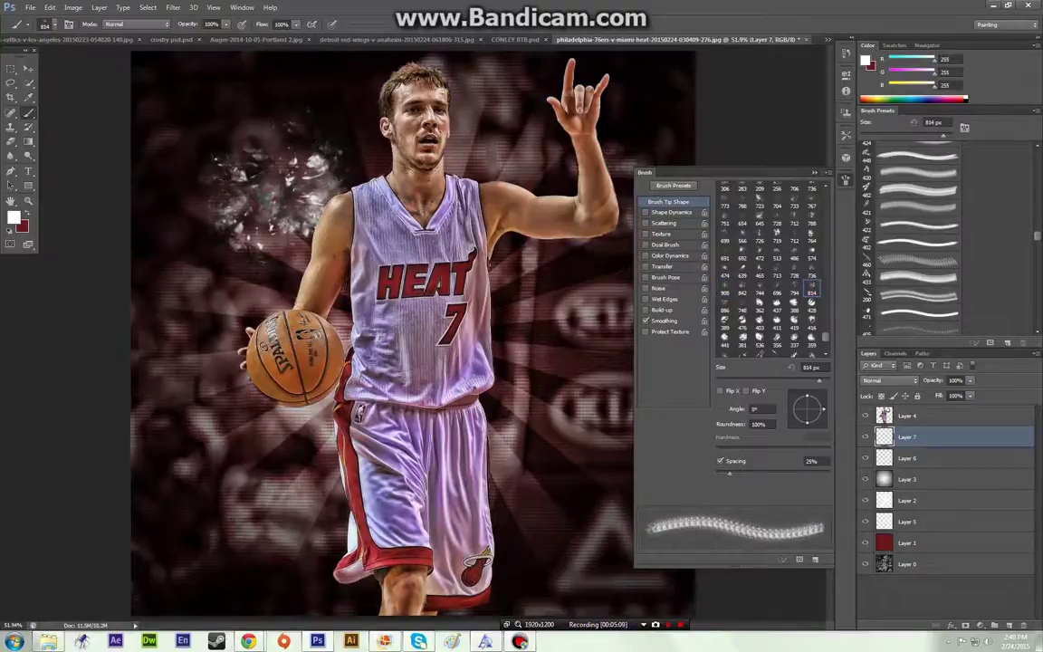
key(ctrl+z)
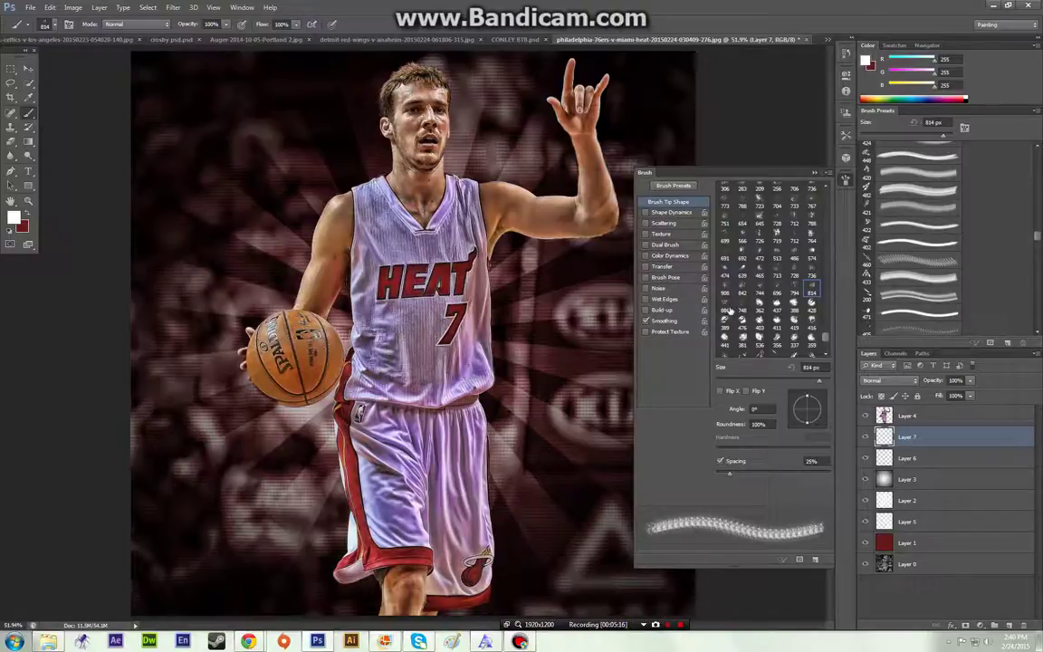
Choose the 886 brush tip, enlarge it, and stamp white splatter behind the player's torso on Layer 7.
click(724, 309)
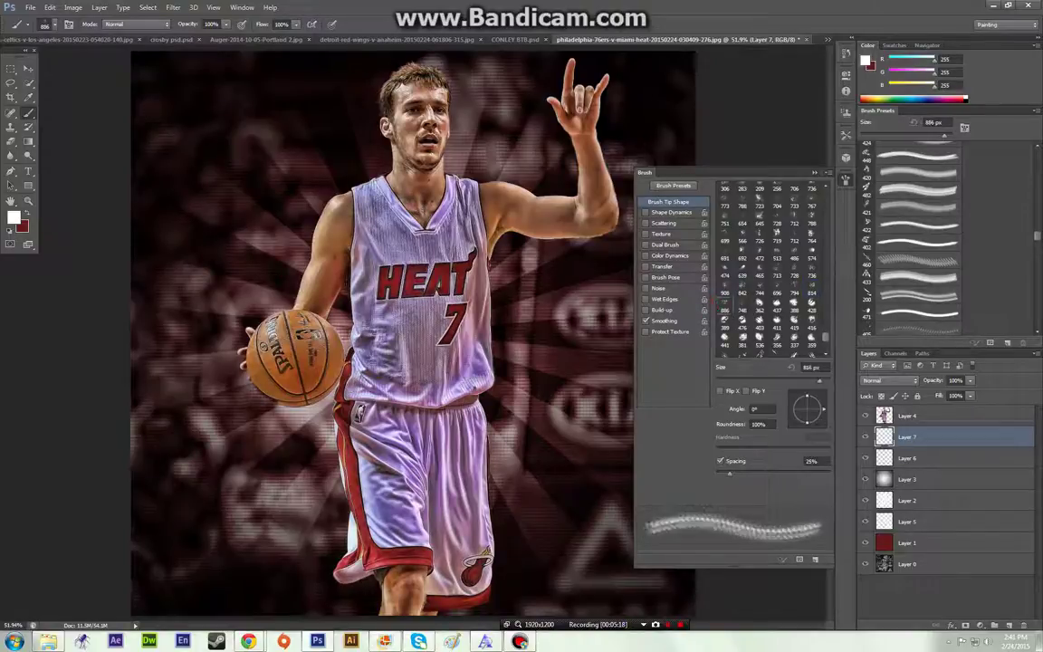
click(230, 186)
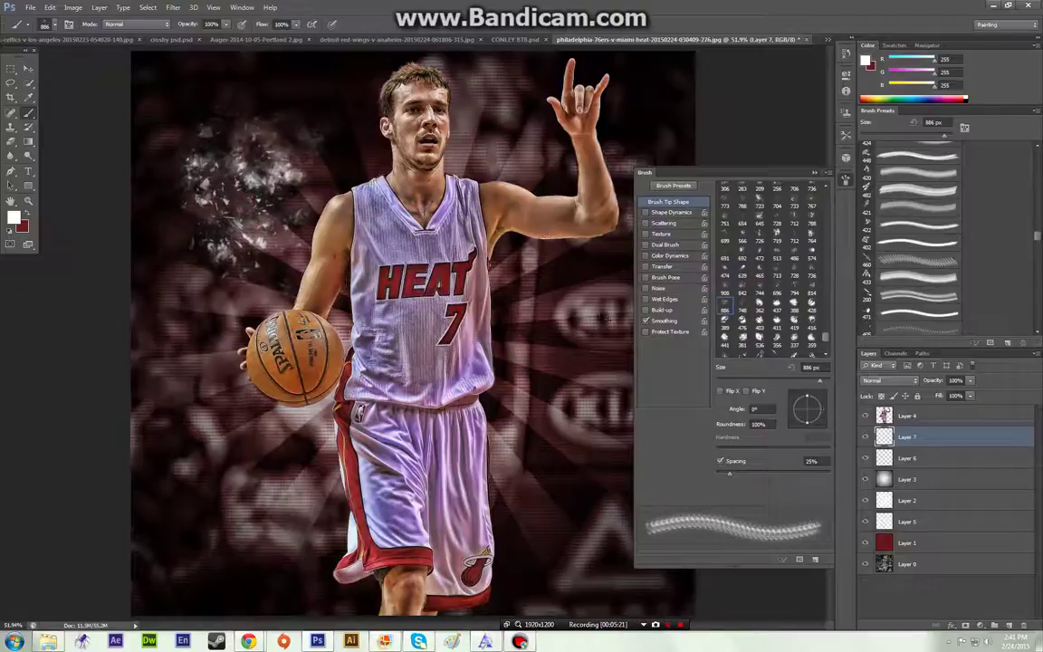
key(ctrl+z)
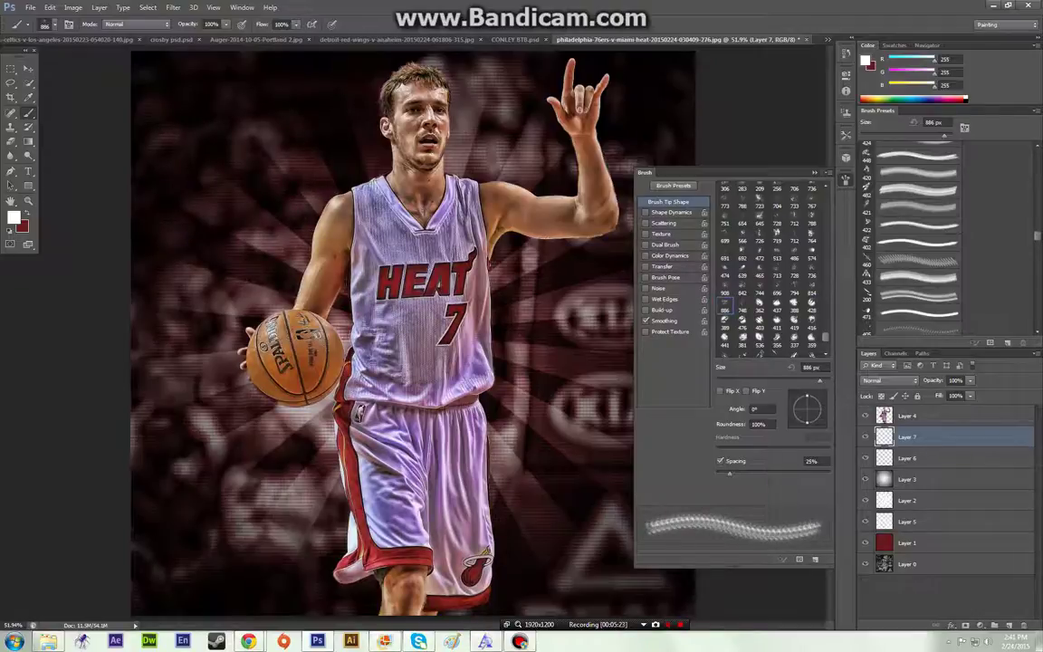
key(bracketright)
key(bracketright)
key(bracketright)
key(bracketright)
click(377, 258)
Enlarge the 696 brush tip to 2400 px, rotate its angle, and stamp white texture behind the player on Layer 7.
click(776, 293)
key(bracketright)
key(bracketright)
key(bracketright)
key(bracketright)
key(bracketright)
key(bracketright)
key(bracketright)
key(bracketright)
key(bracketright)
key(bracketright)
key(bracketright)
key(bracketright)
key(bracketright)
key(bracketright)
key(bracketright)
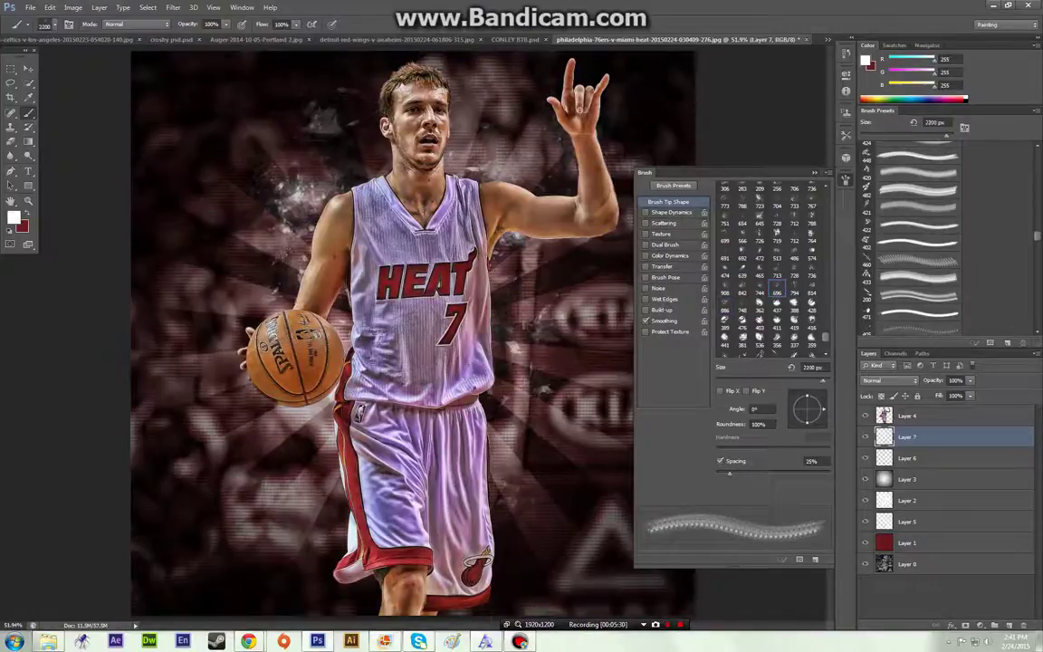
click(382, 330)
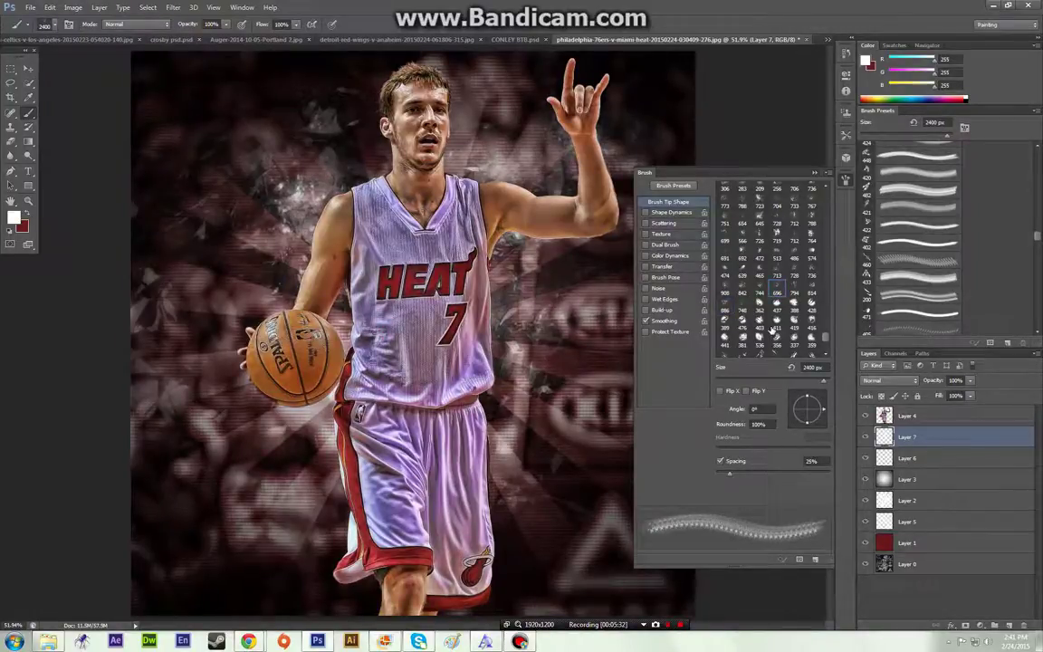
key(ctrl+z)
drag(819, 406, 810, 393)
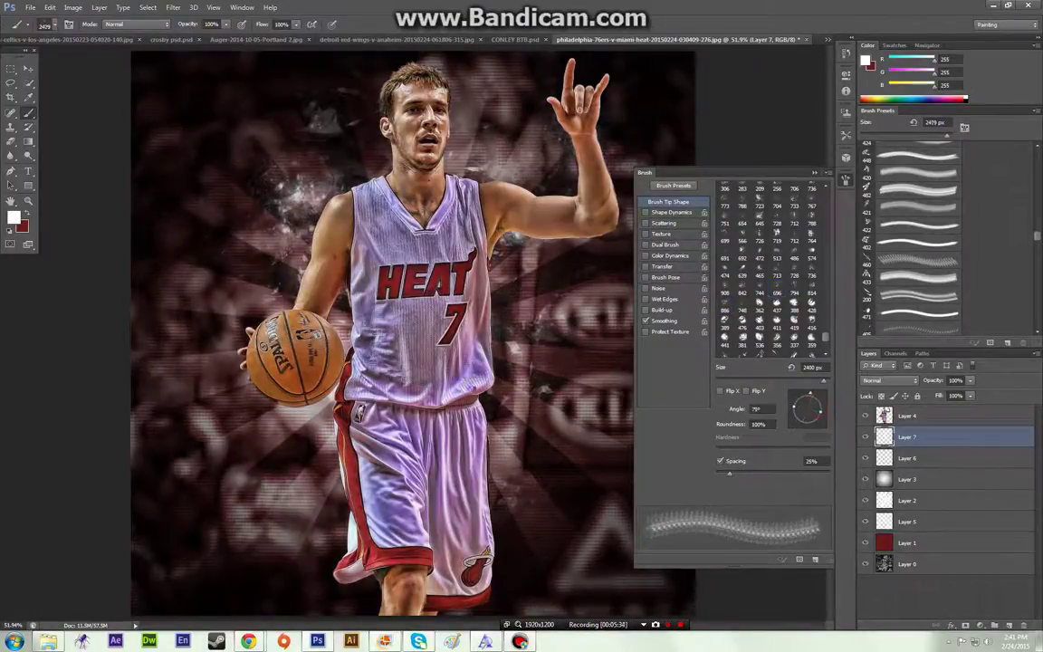
click(411, 345)
Enlarge the 728 brush tip to 3000 px and stamp white texture across the background behind the player on Layer 7.
click(793, 269)
click(196, 201)
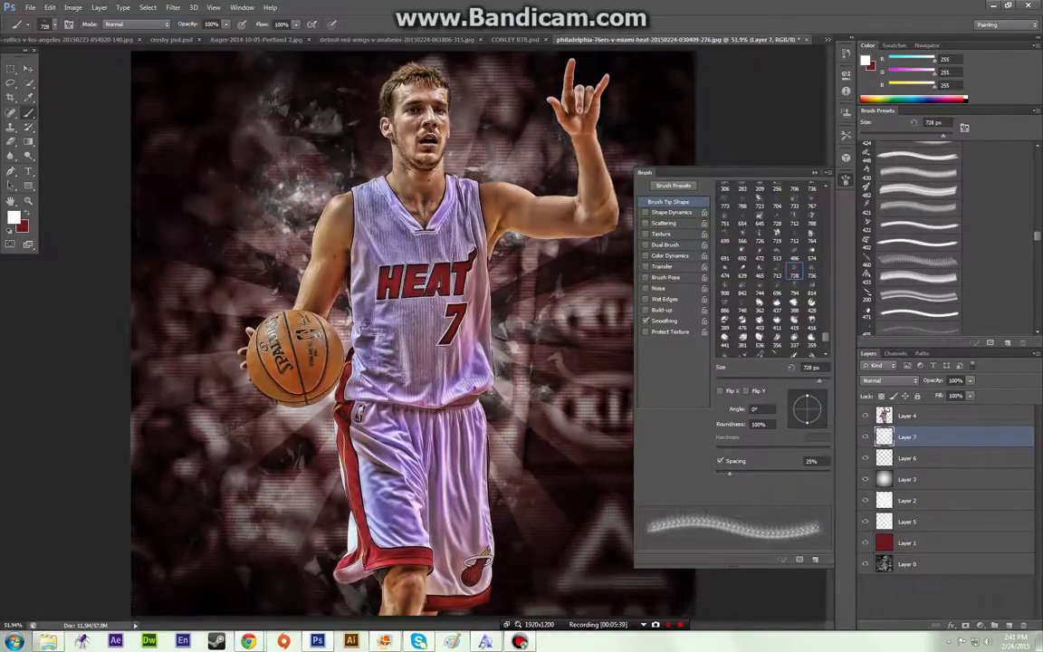
key(bracketright)
key(bracketright)
key(bracketright)
key(bracketright)
key(bracketright)
key(bracketright)
key(bracketright)
key(bracketright)
key(bracketright)
key(bracketright)
key(bracketright)
key(bracketright)
key(bracketright)
key(bracketright)
key(bracketright)
key(bracketright)
key(bracketright)
key(bracketright)
key(bracketright)
key(bracketright)
key(bracketright)
click(365, 313)
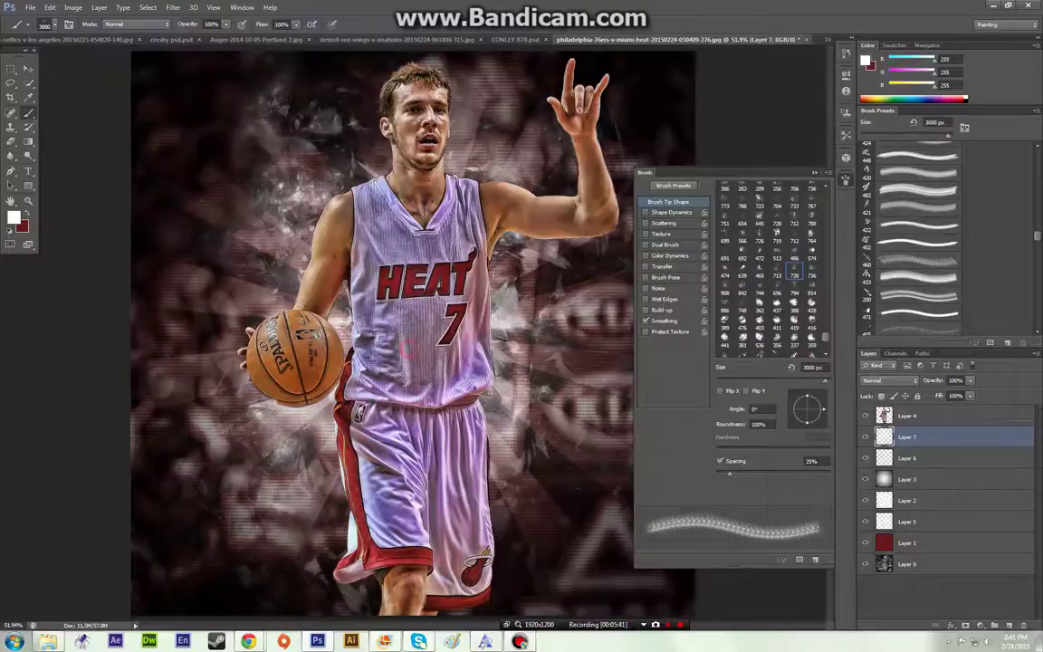
Enlarge the 713 brush tip to 2400 px and stamp white texture around the player's torso on Layer 7.
click(776, 273)
key(bracketright)
key(bracketright)
key(bracketright)
key(bracketright)
key(bracketright)
key(bracketright)
key(bracketright)
key(bracketright)
key(bracketright)
key(bracketright)
key(bracketright)
key(bracketright)
key(bracketright)
key(bracketright)
key(bracketright)
key(bracketright)
click(382, 307)
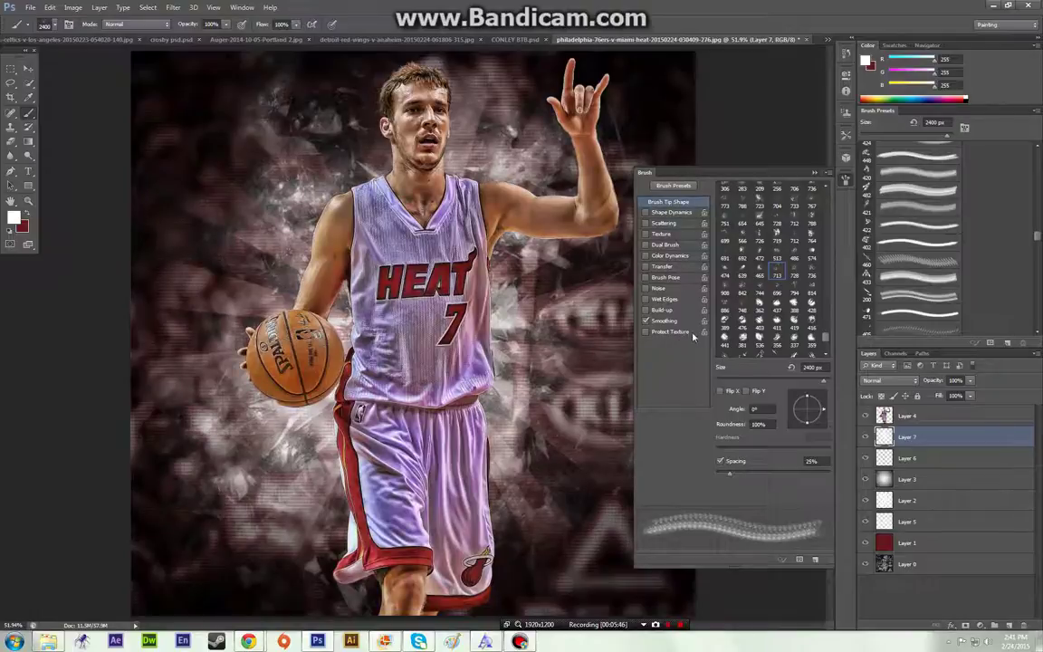
Enlarge the 886 brush tip to 2800 px and stamp another layer of white splatter behind the player on Layer 7.
click(726, 309)
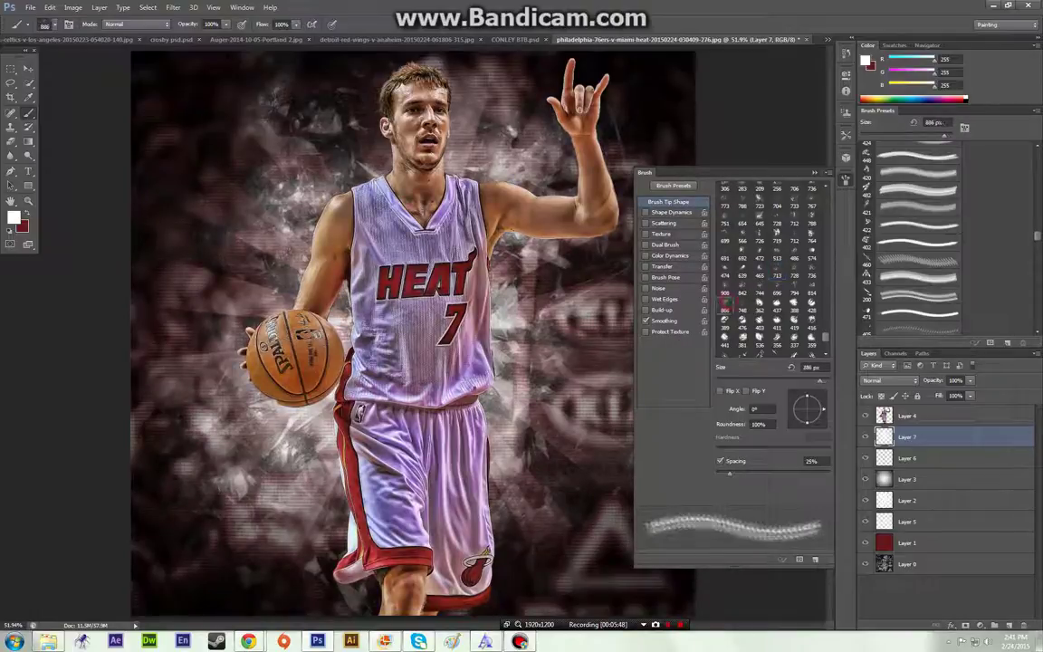
key(bracketright)
key(bracketright)
key(bracketright)
key(bracketright)
key(bracketright)
key(bracketright)
key(bracketright)
key(bracketright)
key(bracketright)
key(bracketright)
key(bracketright)
key(bracketright)
key(bracketright)
key(bracketright)
key(bracketright)
key(bracketright)
key(bracketright)
key(bracketright)
key(bracketright)
click(361, 333)
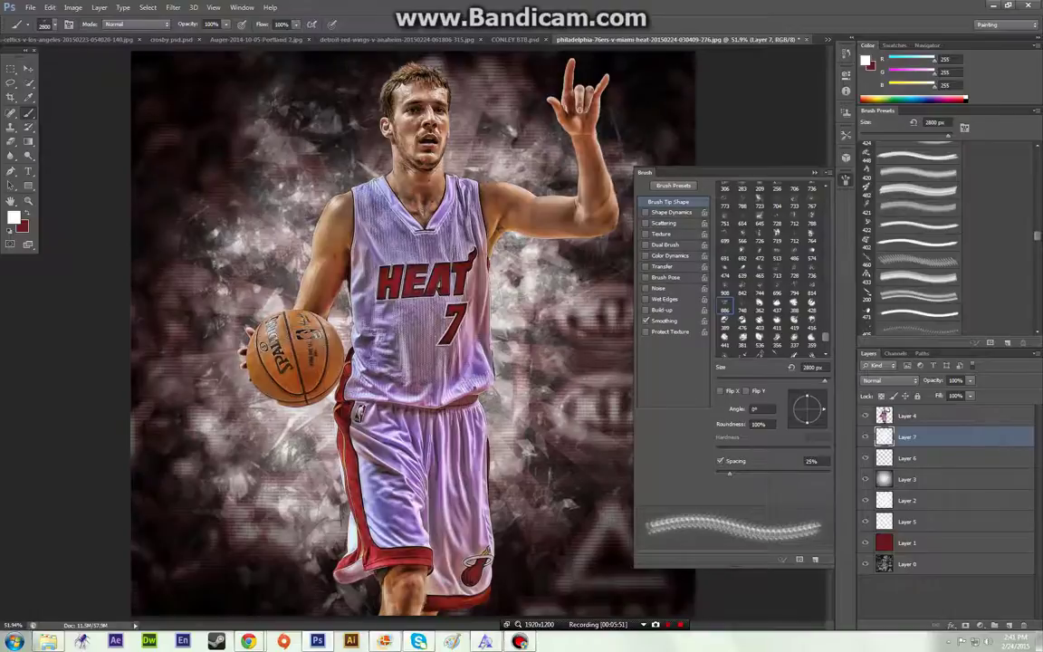
Swap to the dark red foreground colour, add Layer 8 above Layer 7, and stamp it with the 886 tip at 2700 px.
click(27, 213)
key(bracketleft)
key(ctrl+shift+alt+n)
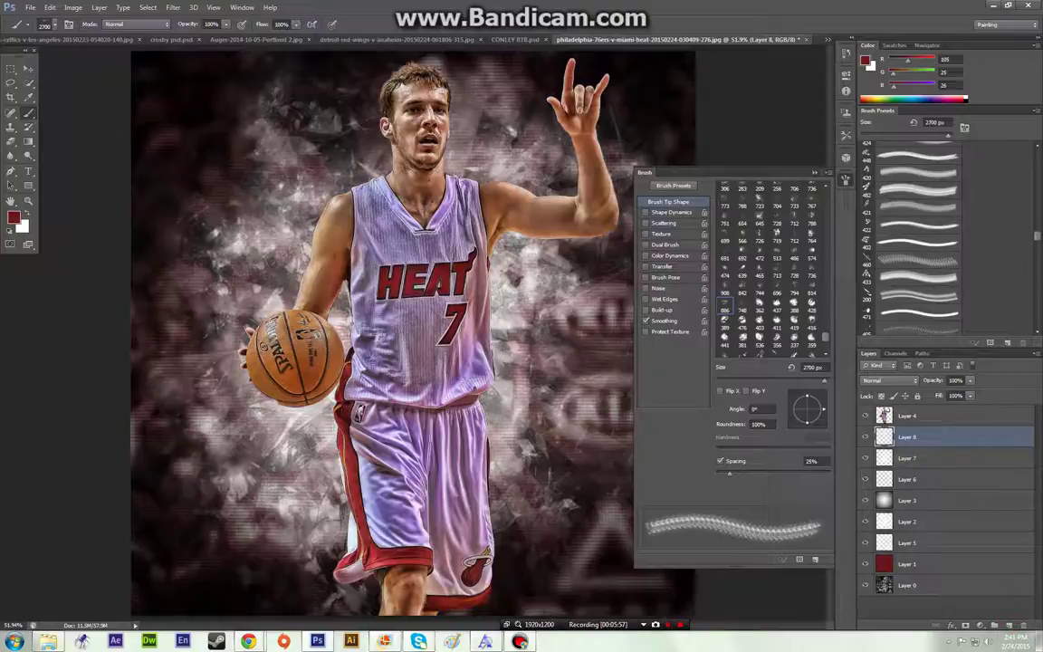
click(350, 322)
Stamp dark red texture behind the player on Layer 8 using the 744 tip at 2900 px and the 696 tip at 2800 px.
click(760, 292)
click(759, 291)
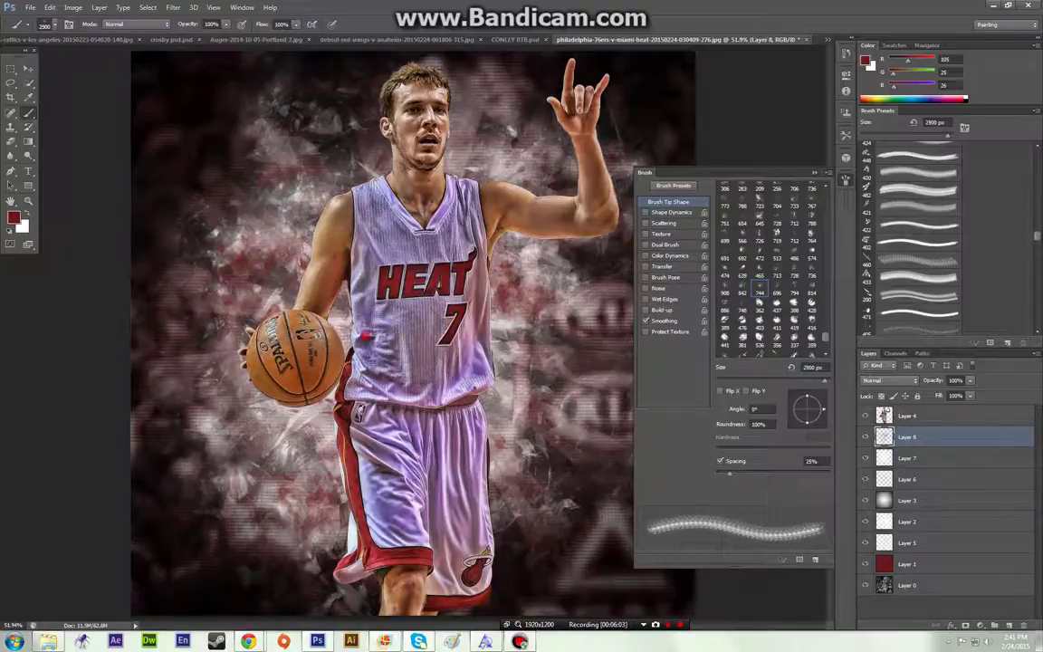
click(777, 291)
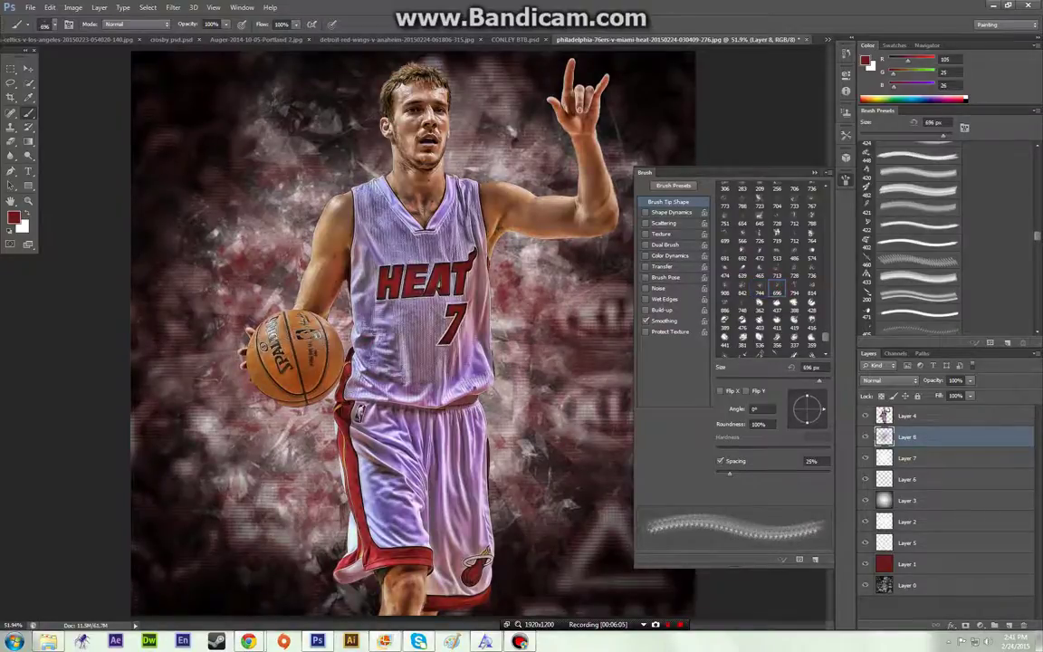
key(])
key(])
key(])
key(])
key(])
key(])
key(])
key(])
key(])
key(])
key(])
key(])
key(])
key(])
key(])
key(])
key(])
key(])
key(])
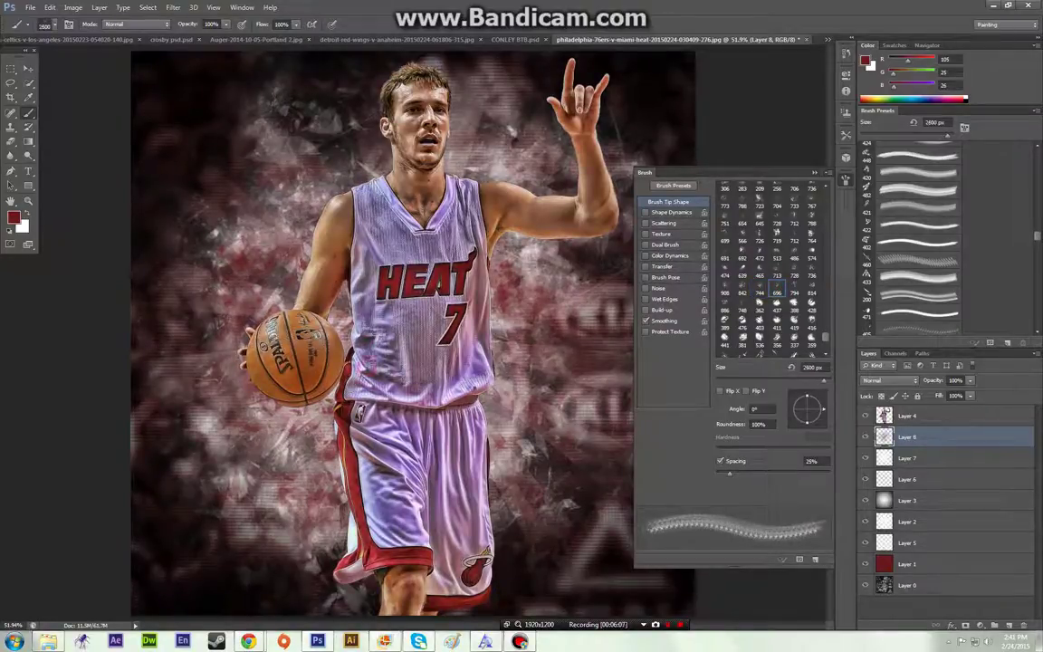
Enlarge the 814 brush tip to 2100 px and stamp dark red texture behind the player's waist on Layer 8.
click(811, 292)
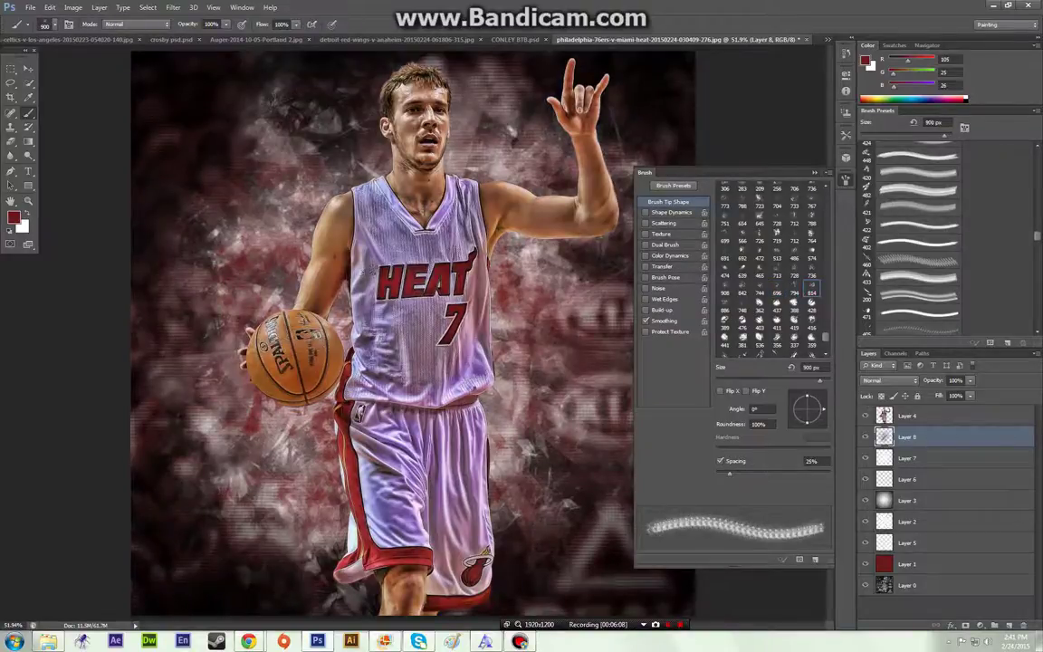
key(])
key(])
key(])
key(])
key(])
key(])
key(])
key(])
key(])
key(])
key(])
key(])
click(349, 365)
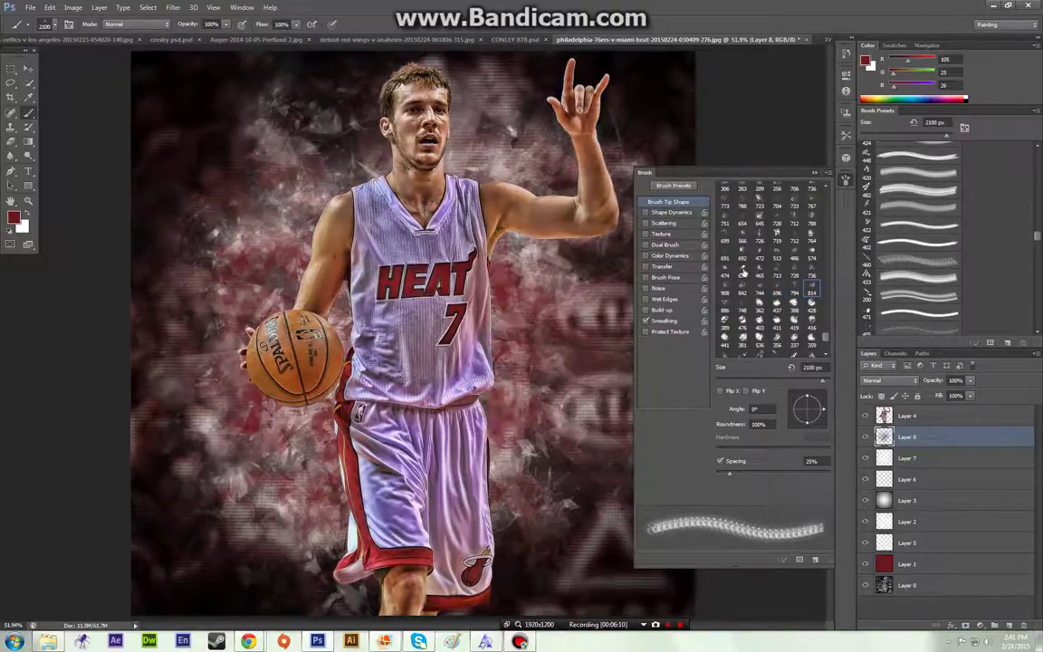
click(812, 260)
click(176, 119)
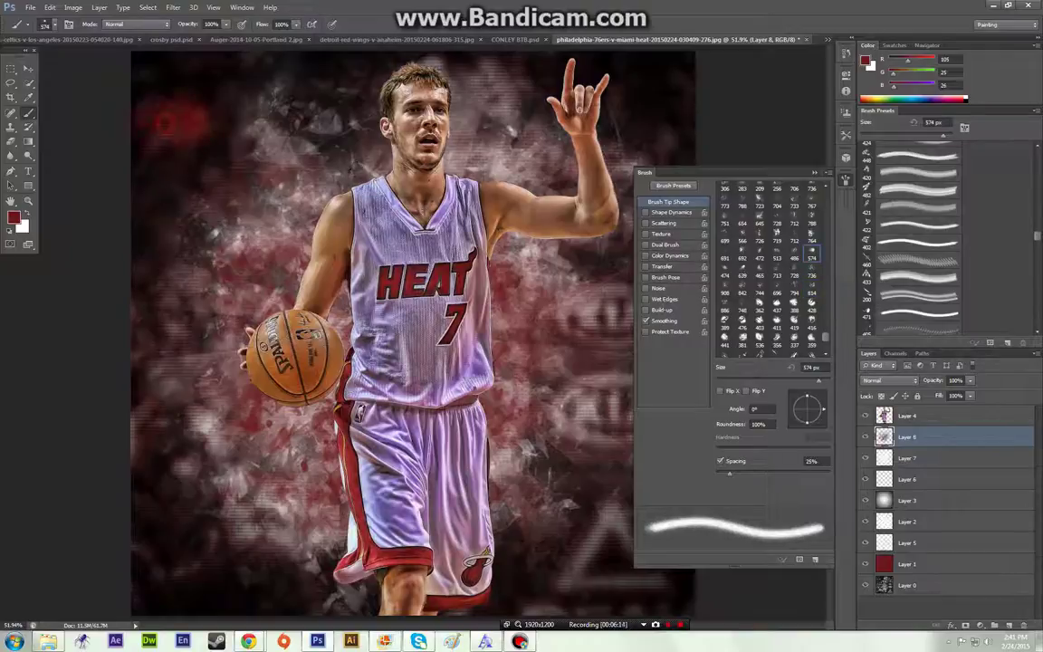
key(ctrl+z)
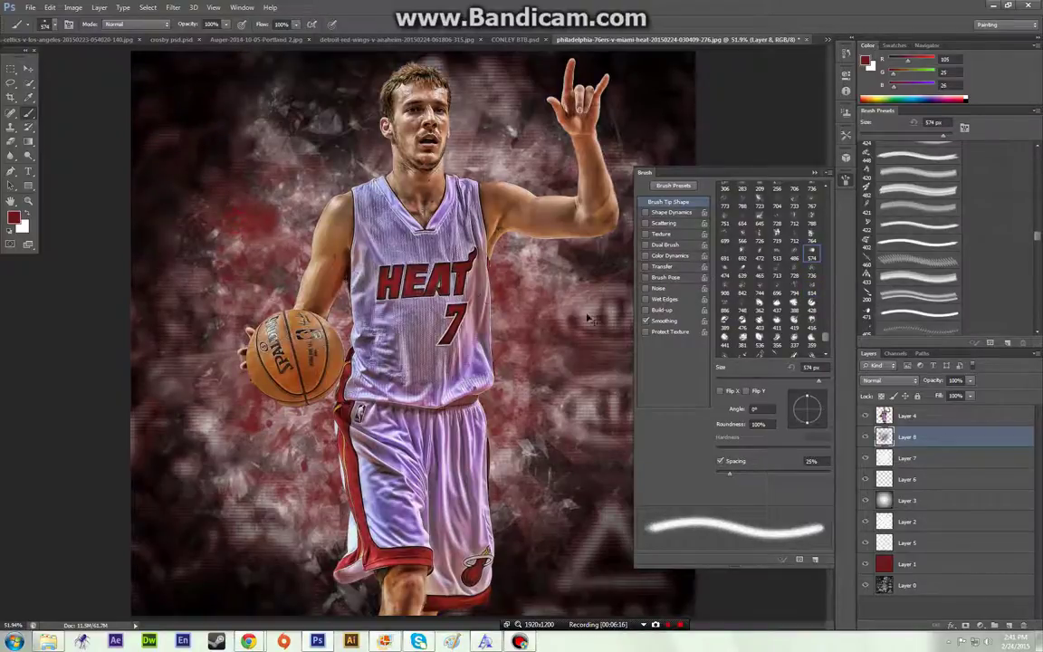
Stamp dark red texture beside the player's shoulder on Layer 8 with the 472 tip, and try a stamp with the 744 tip.
click(760, 257)
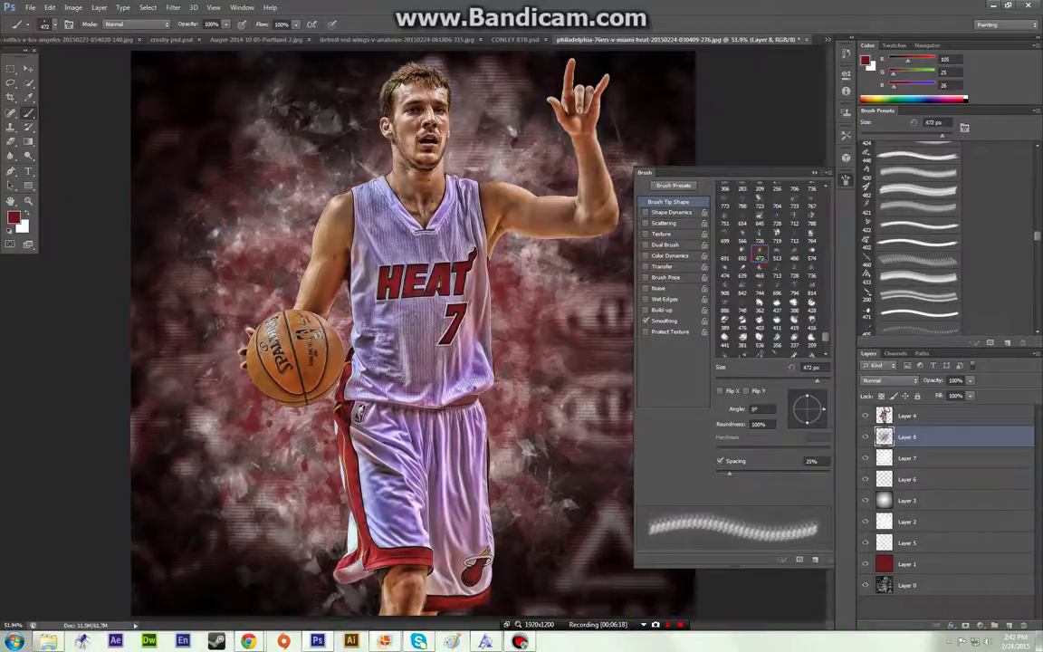
click(277, 197)
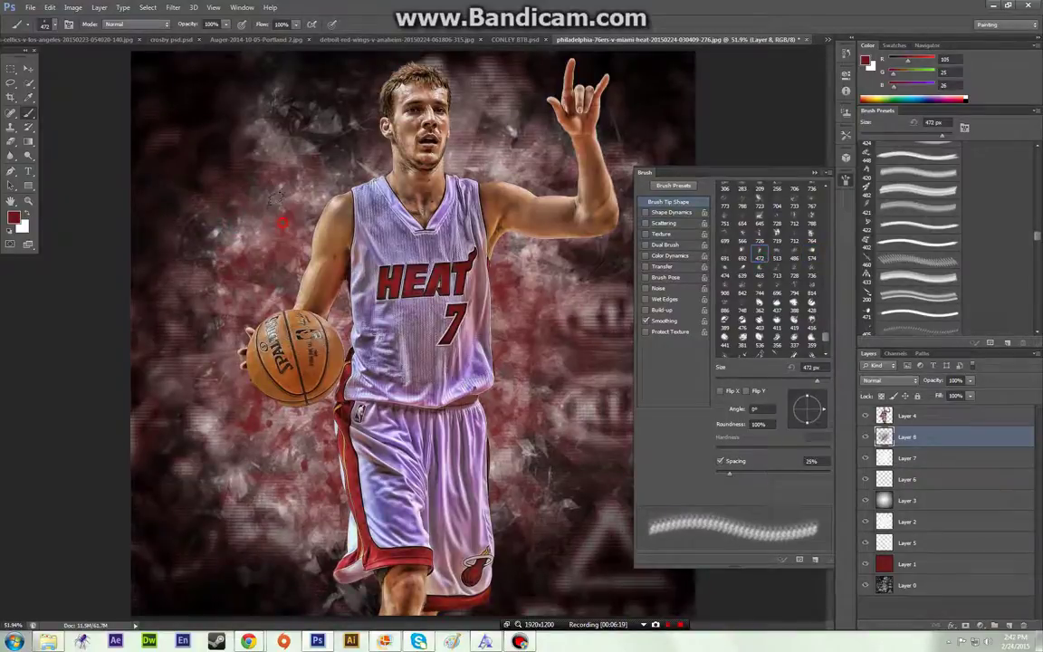
click(760, 291)
click(256, 203)
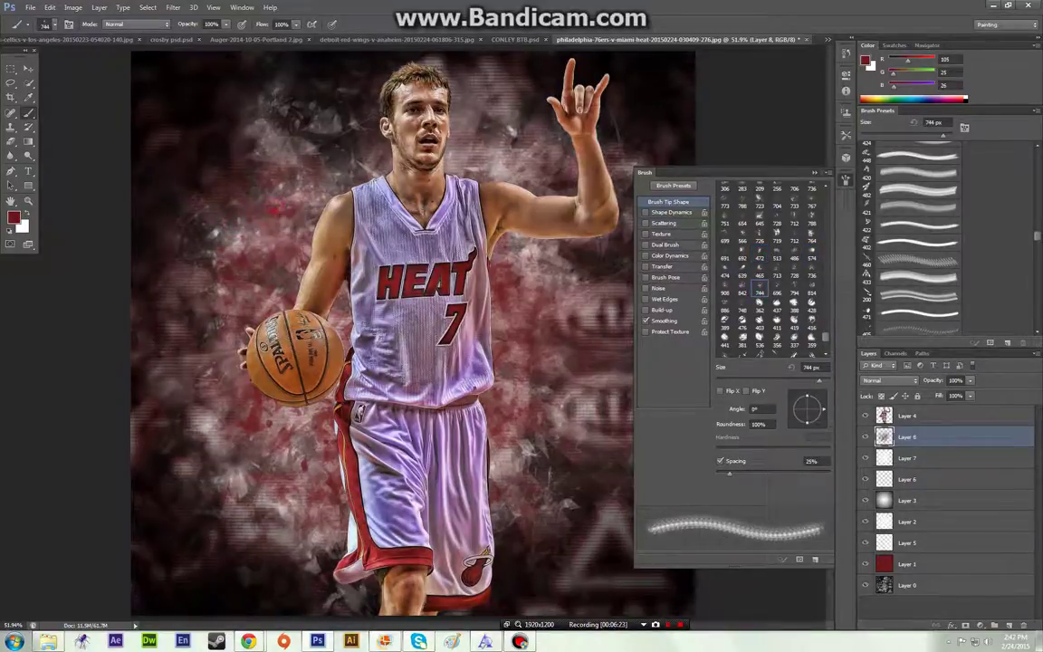
key(ctrl+z)
Enlarge the 744 brush tip to 2200 px and set Layer 8's blend mode to Hard Light.
key(bracketright)
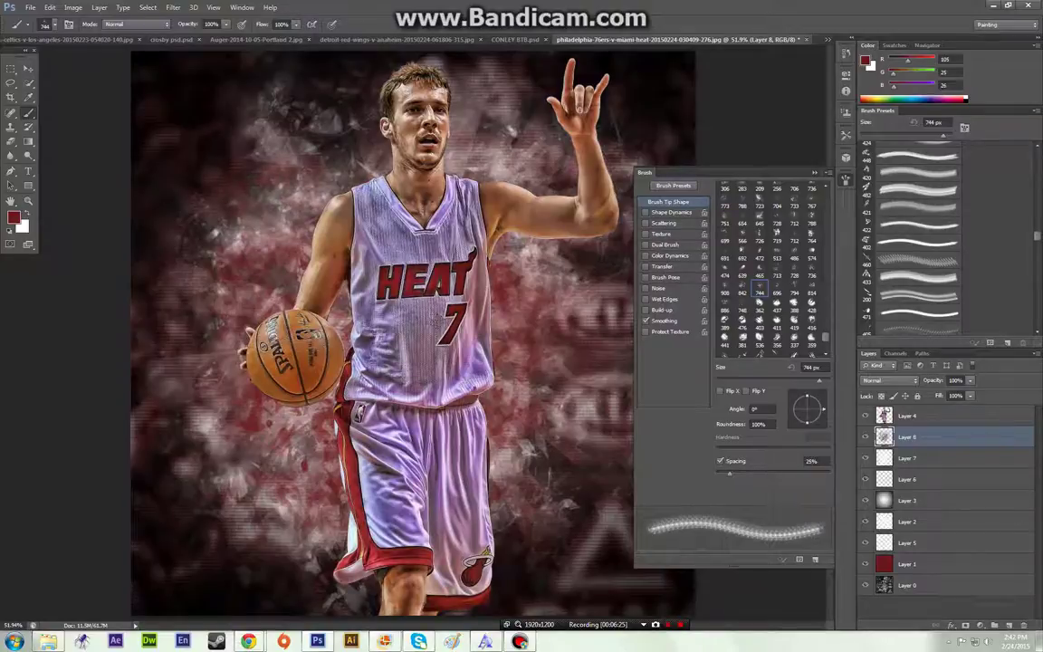
key(bracketright)
key(bracketright)
key(bracketright)
key(bracketright)
key(bracketright)
key(bracketright)
key(bracketright)
key(bracketright)
key(bracketright)
key(bracketright)
key(bracketright)
key(bracketright)
key(bracketright)
key(bracketright)
click(887, 380)
click(888, 250)
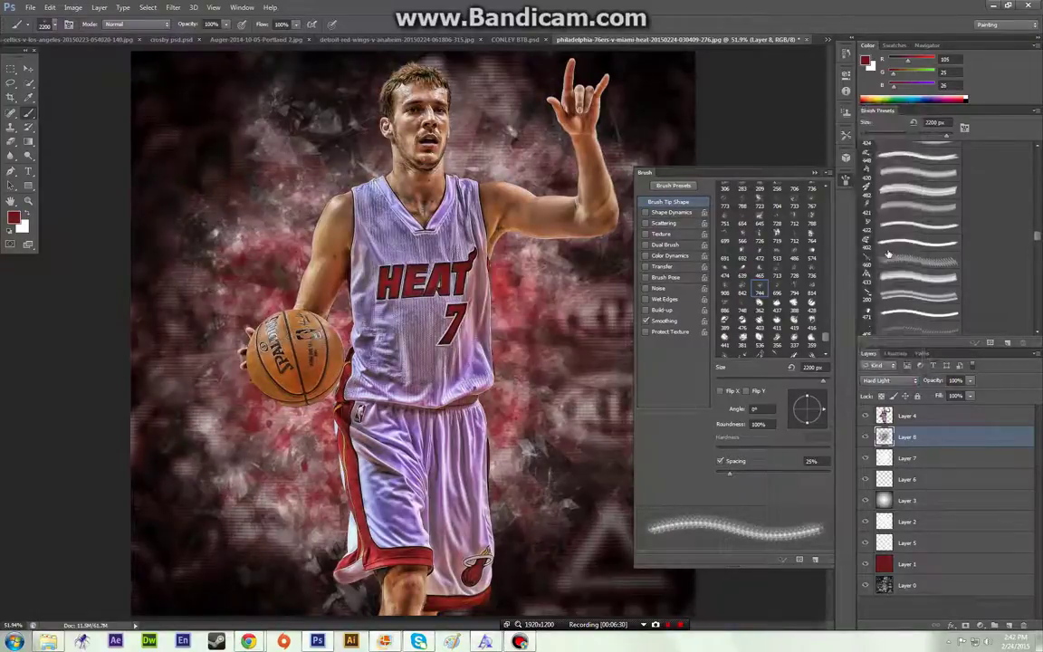
Duplicate Layer 7, move the copy above Layer 8 and set its blend mode to Soft Light.
click(927, 459)
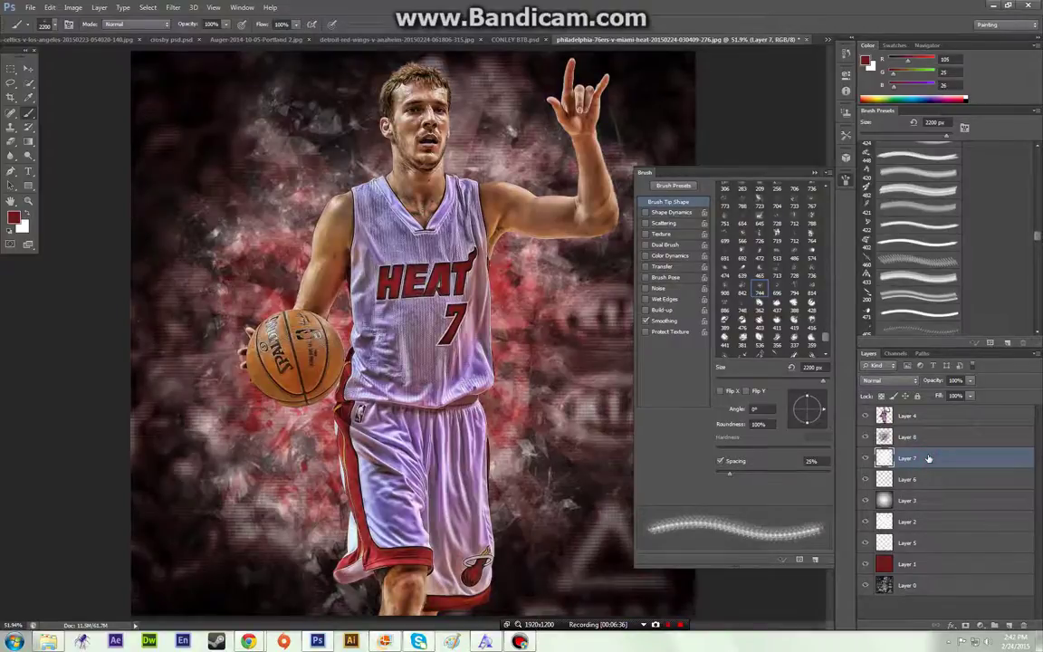
key(ctrl+j)
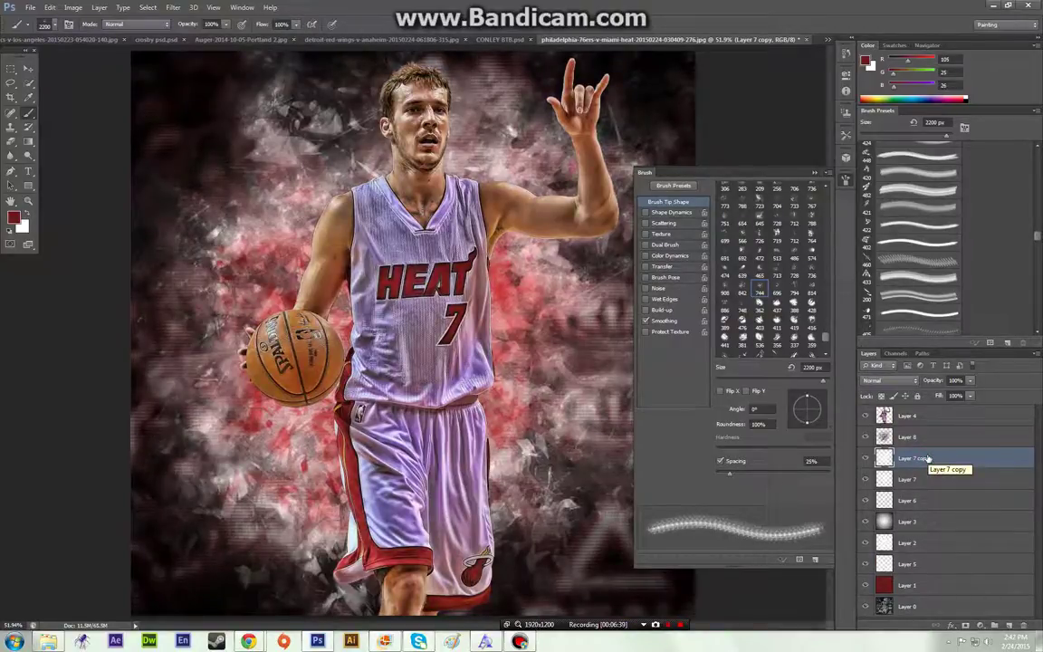
drag(925, 460, 925, 438)
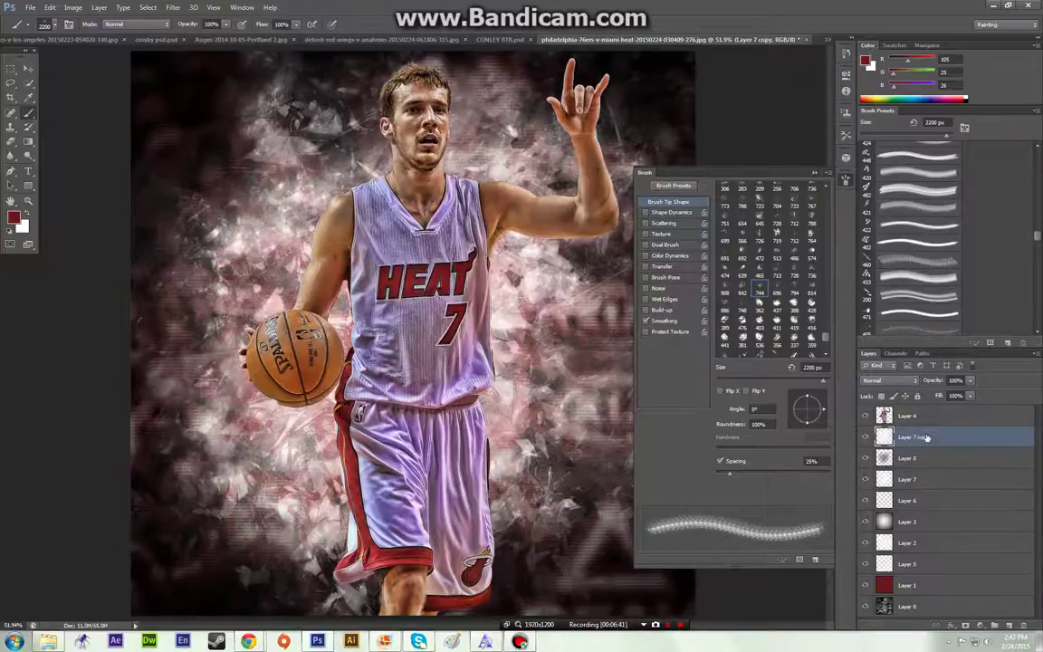
click(887, 380)
click(885, 240)
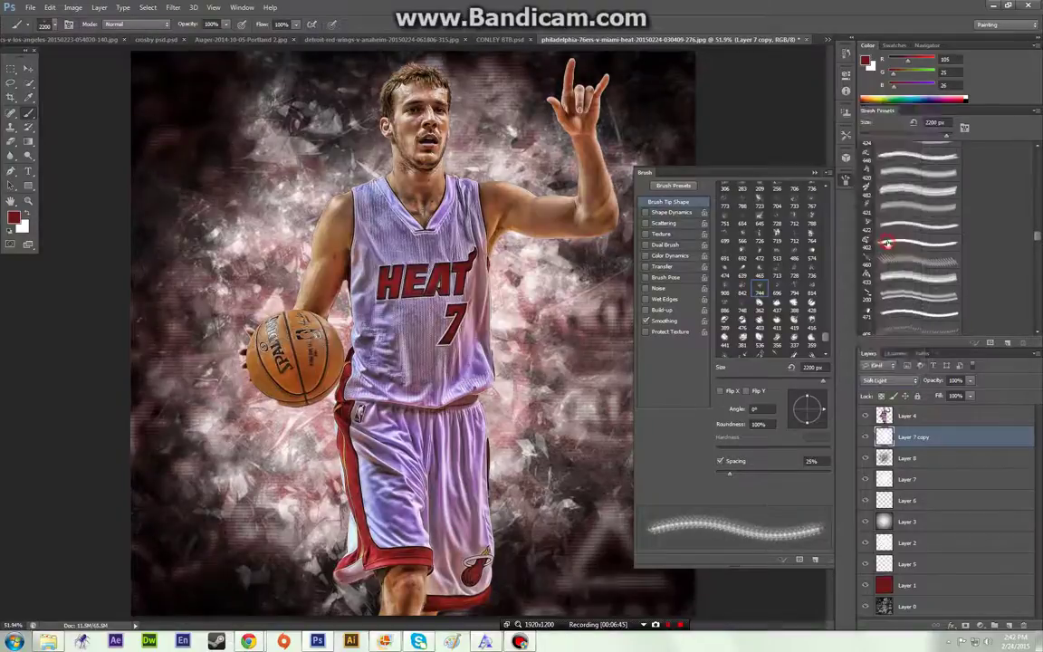
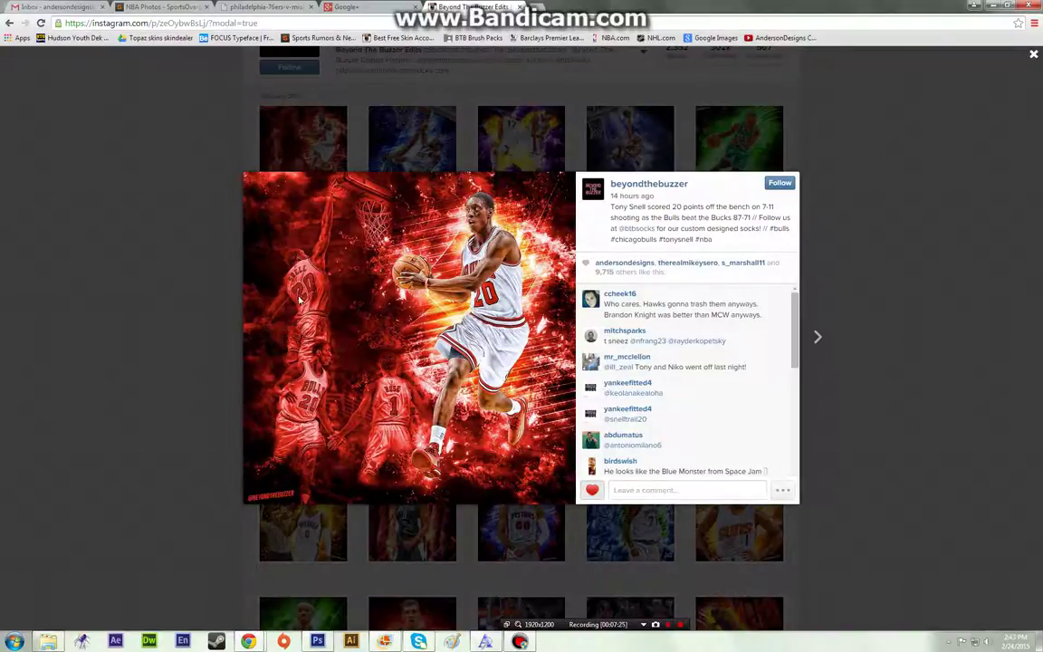
Go through the next beyondthebuzzer posts on Instagram and like the Stoudemire, Lakers, Richard Jefferson and Isaiah Thomas edits.
click(817, 339)
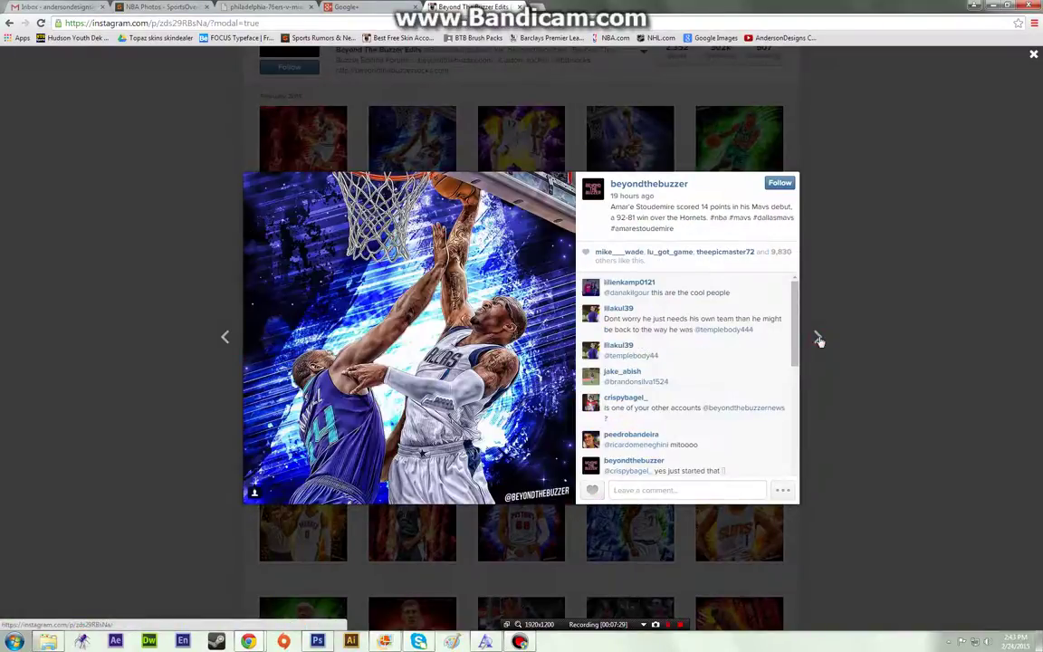
double_click(416, 347)
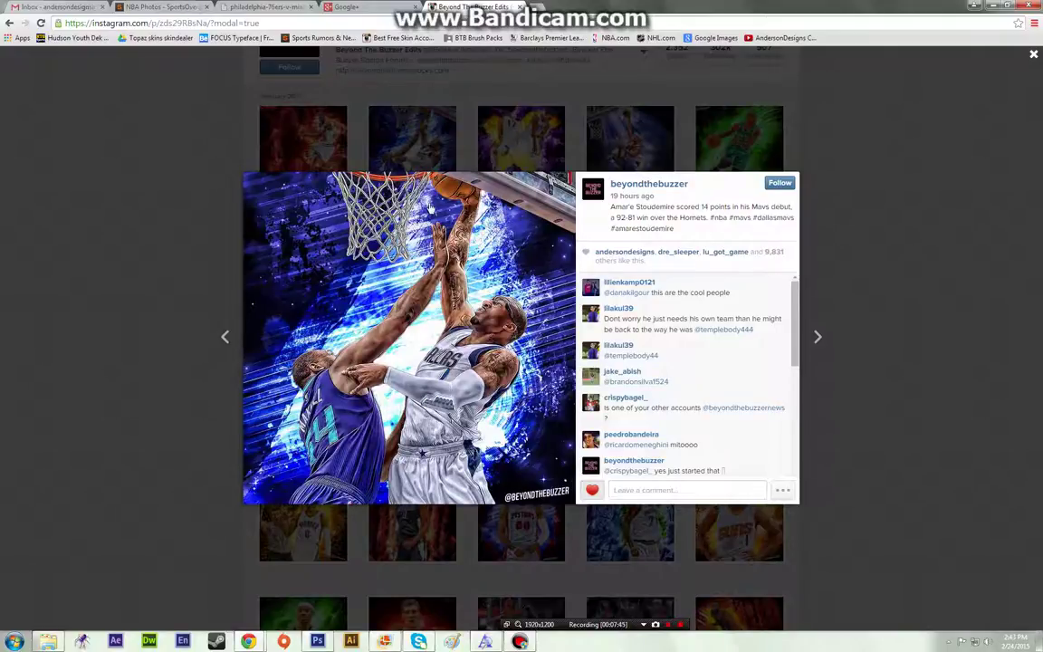
click(817, 340)
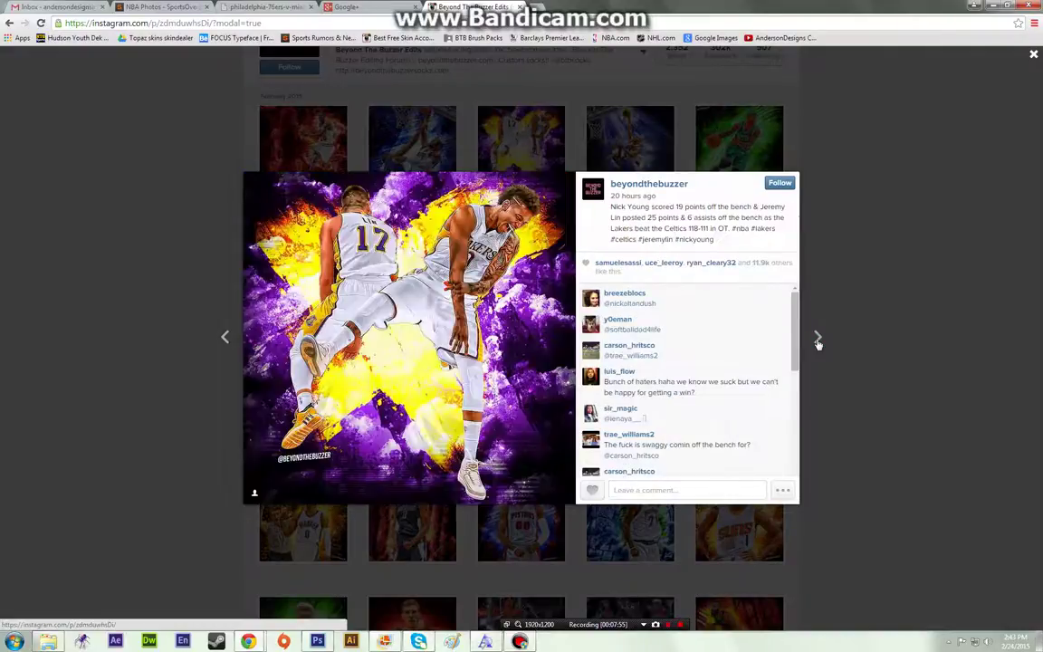
double_click(510, 371)
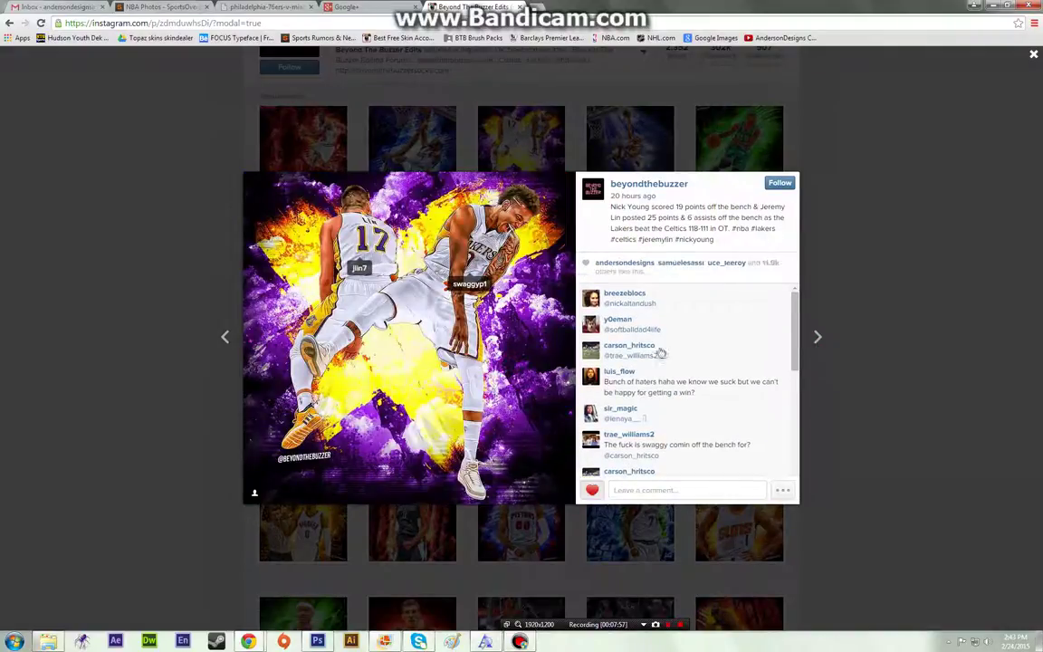
click(818, 335)
click(818, 335)
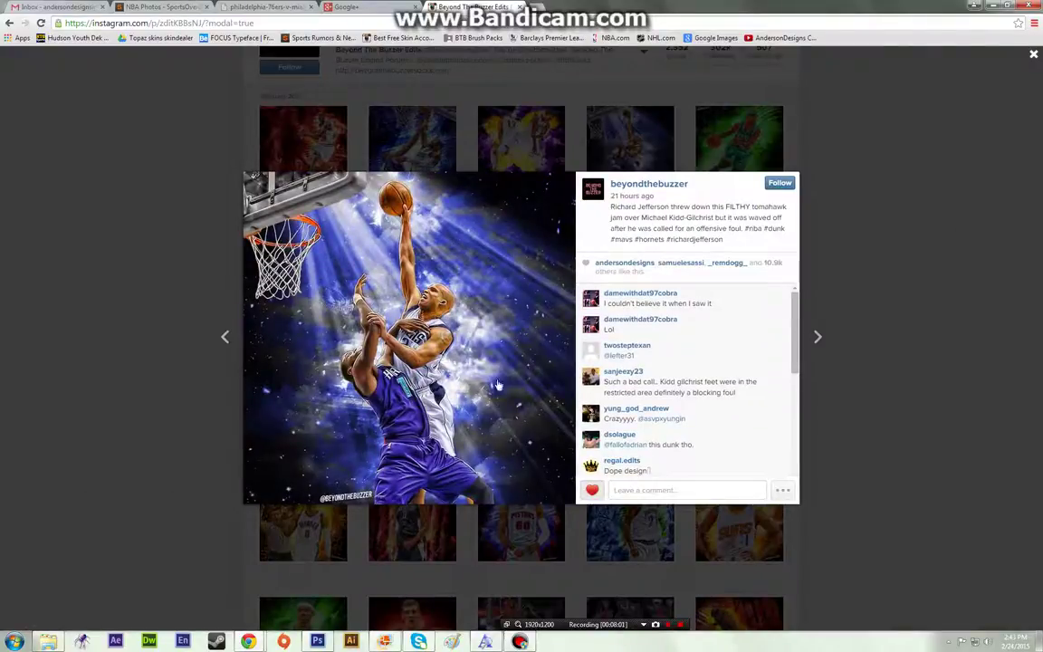
click(817, 339)
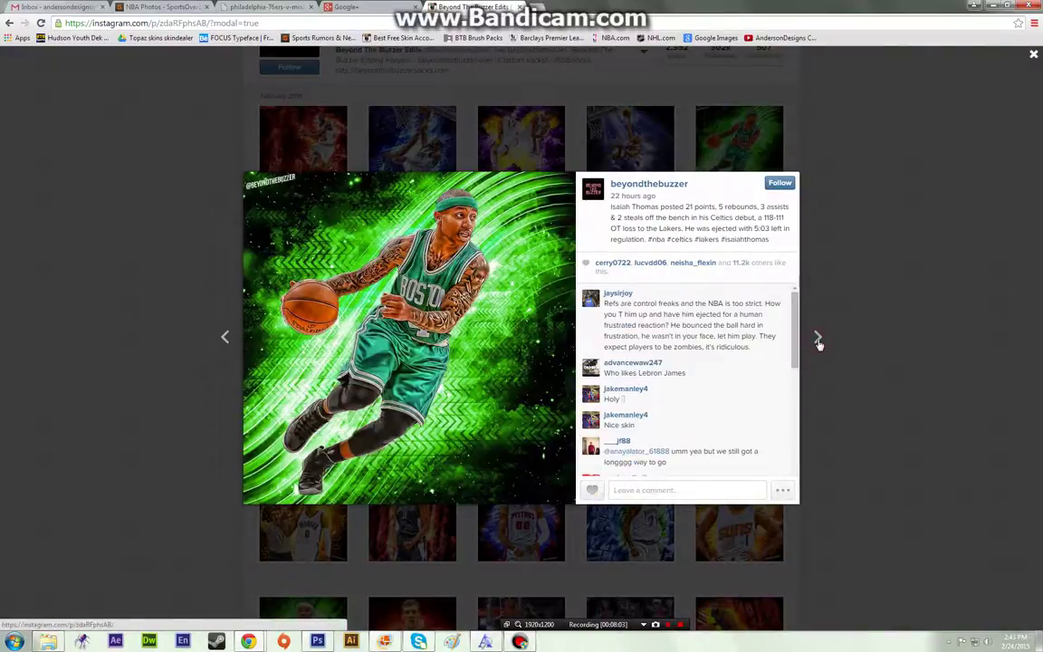
double_click(505, 363)
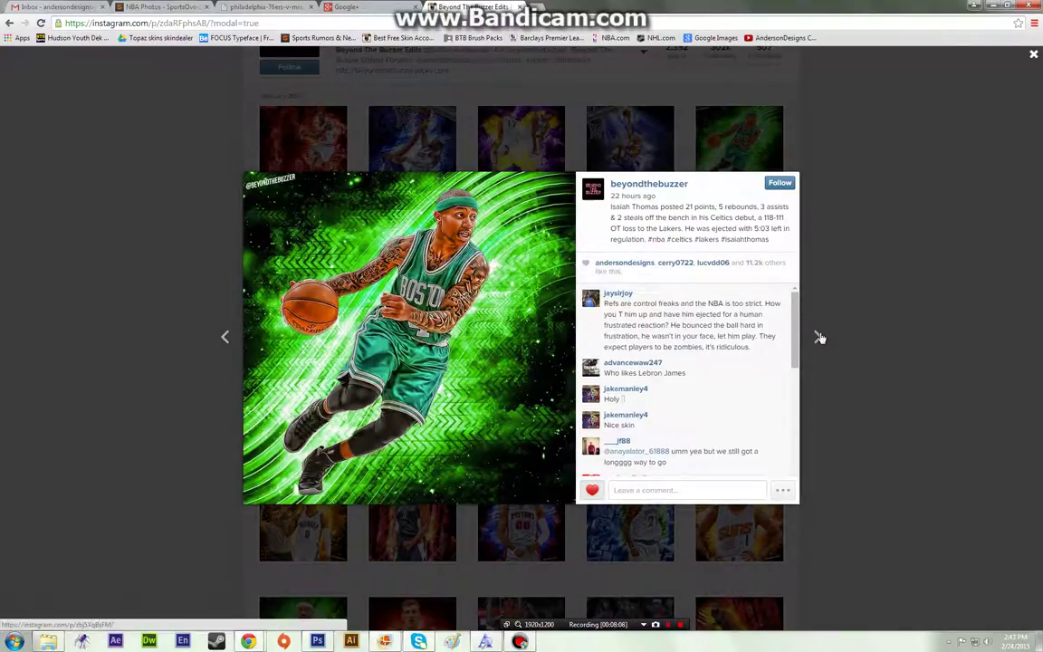
View and like the Chris Bosh Miami edit in the beyondthebuzzer gallery, and return to the gallery.
click(834, 413)
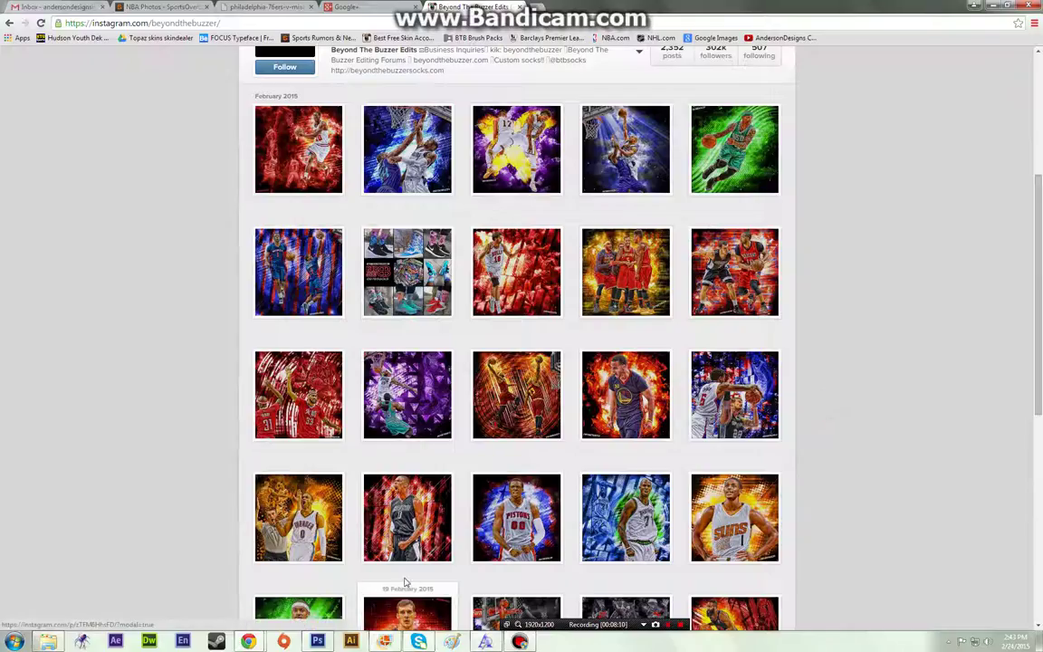
click(408, 529)
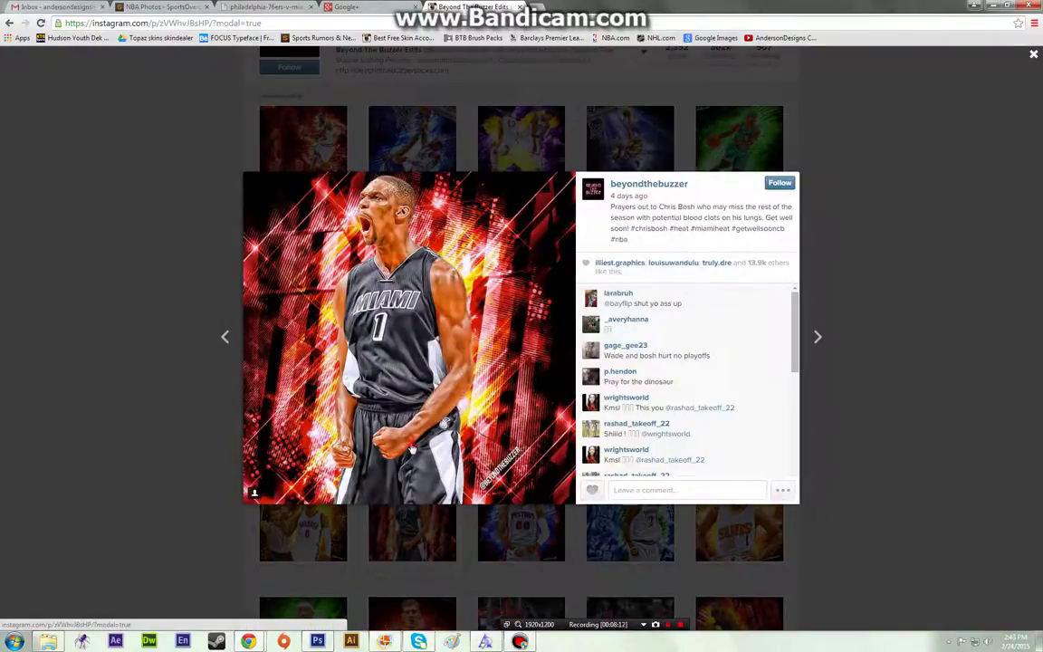
click(831, 412)
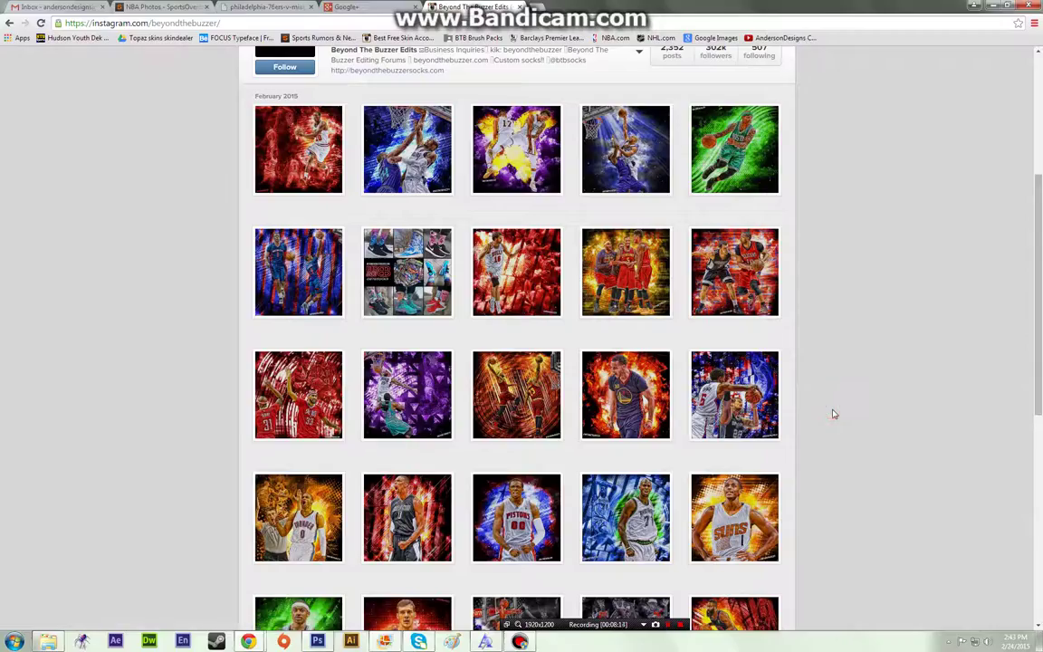
click(398, 512)
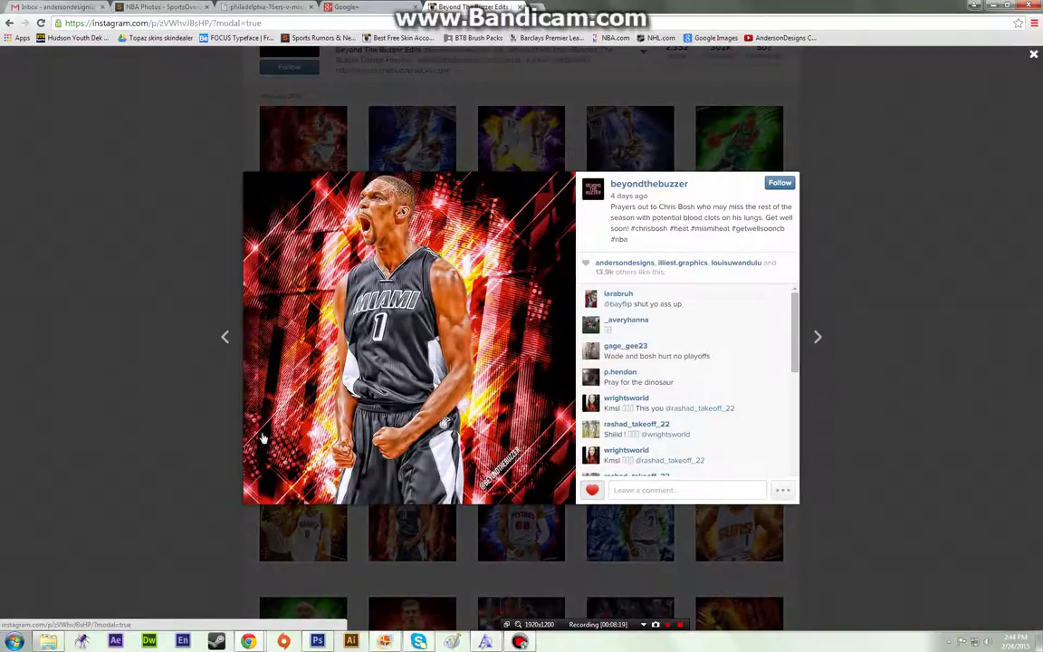
click(205, 440)
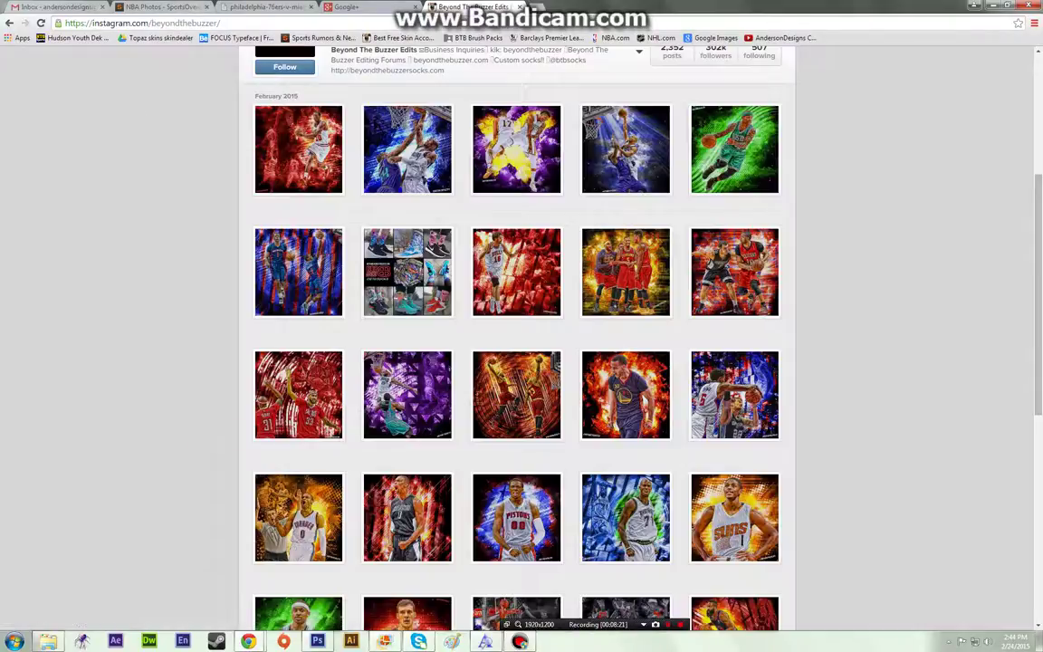
Try to open the Instagram profile at instagram.com/paramountgfx.
drag(196, 22, 151, 23)
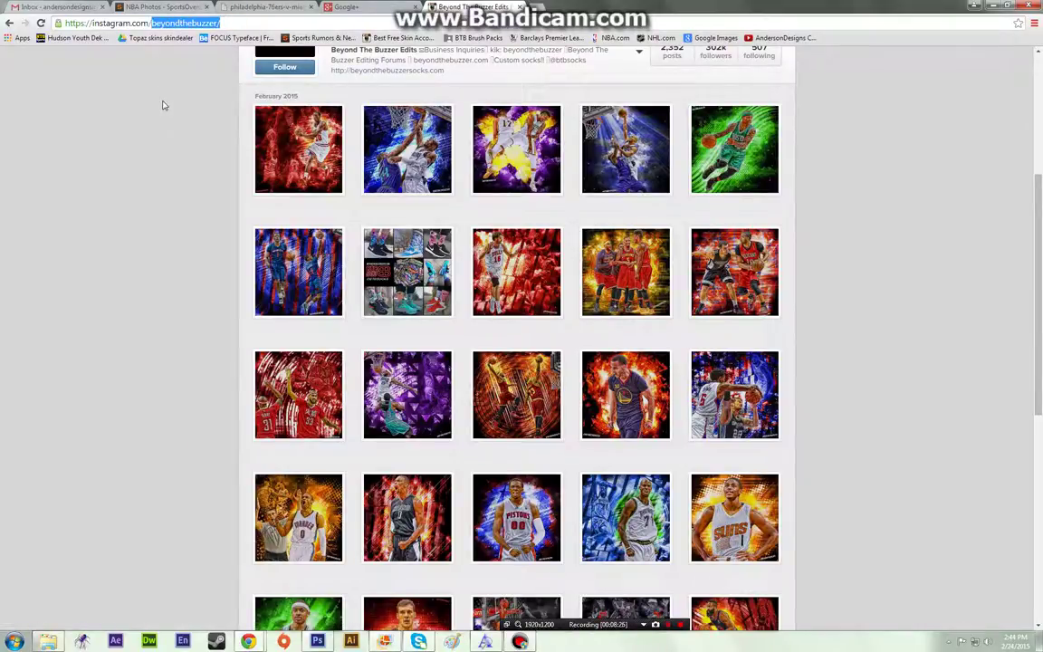
text(p)
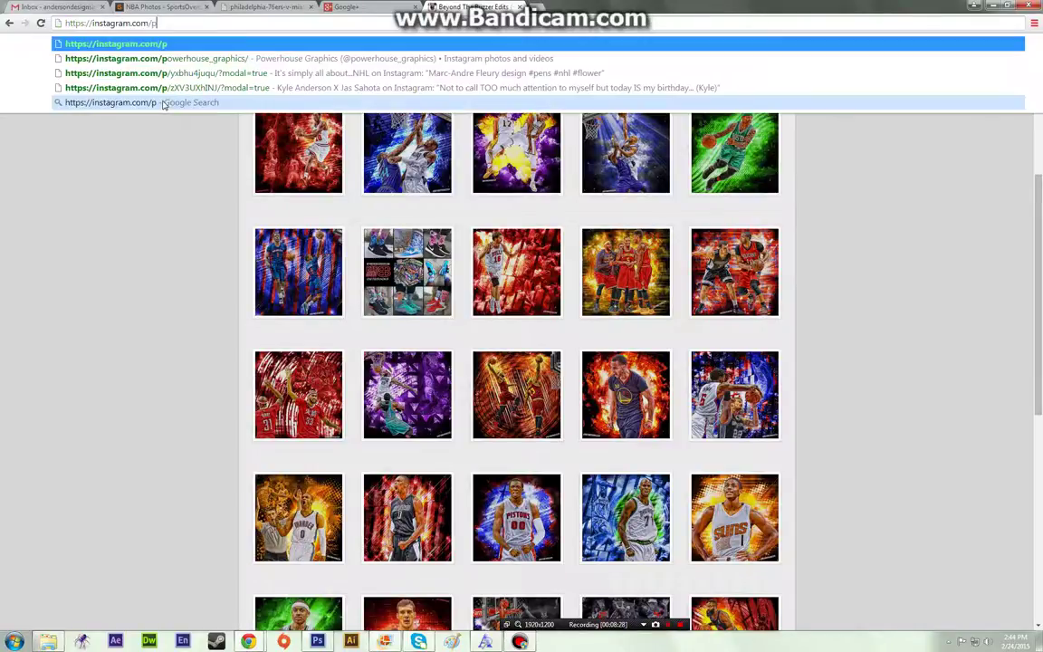
key(BackSpace)
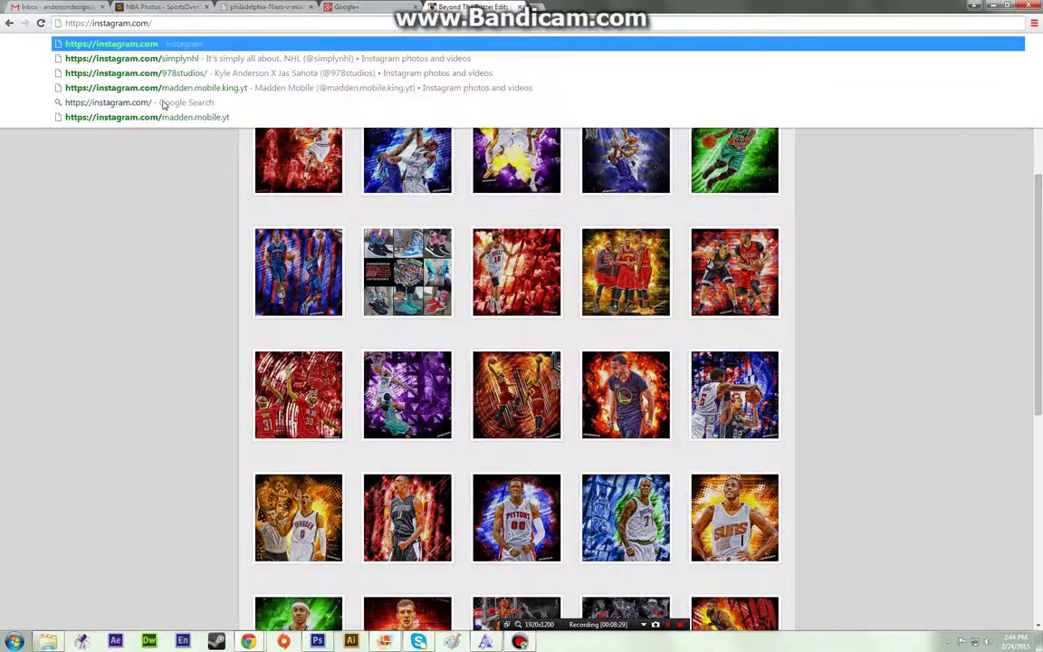
text(paramount)
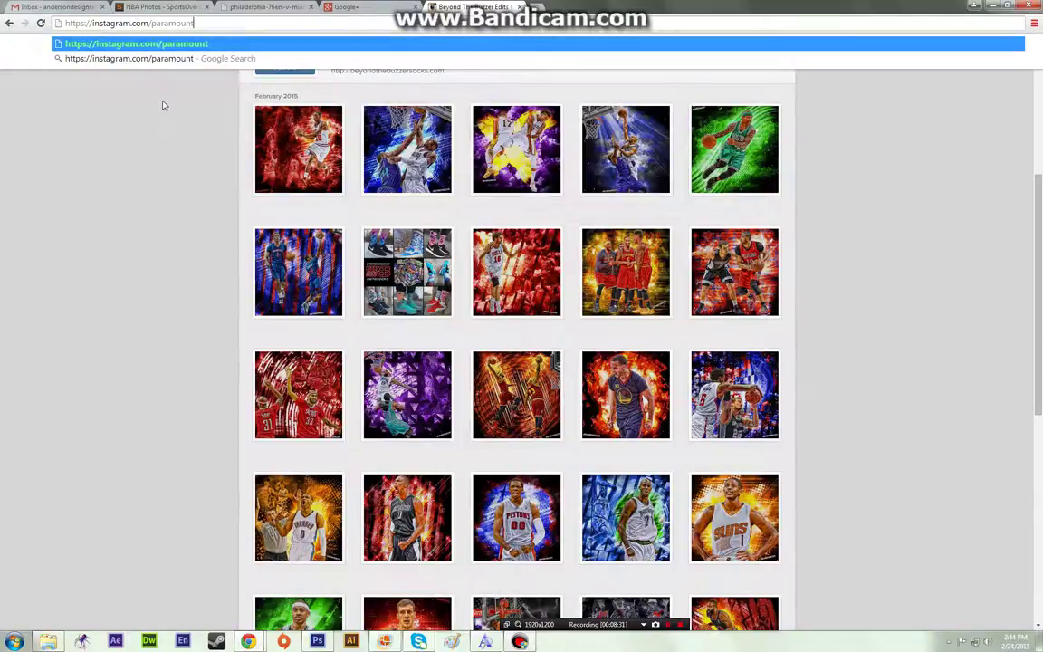
text(gfx)
key(Return)
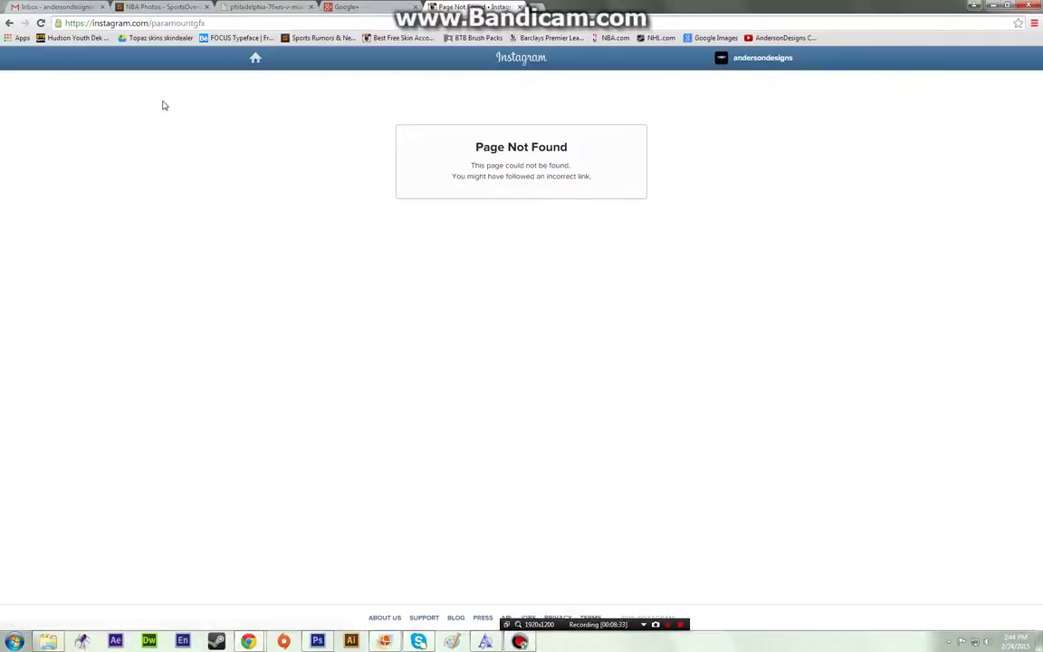
Open the Instagram profile at instagram.com/paramountgraffix and follow it.
click(201, 23)
double_click(201, 22)
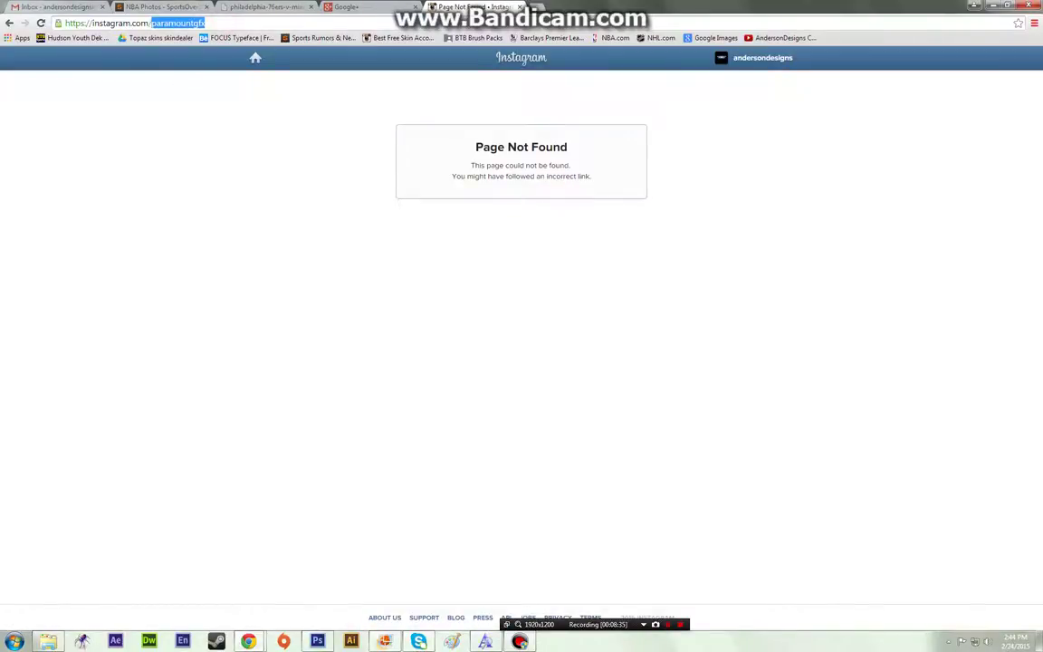
key(BackSpace)
text(param)
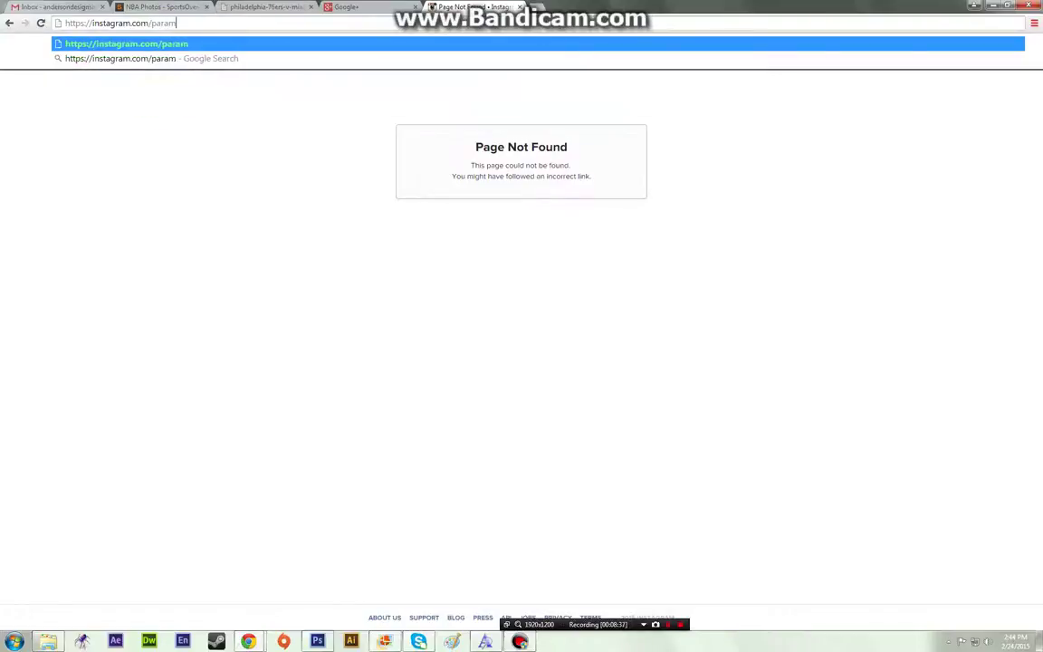
text(ountgraffix)
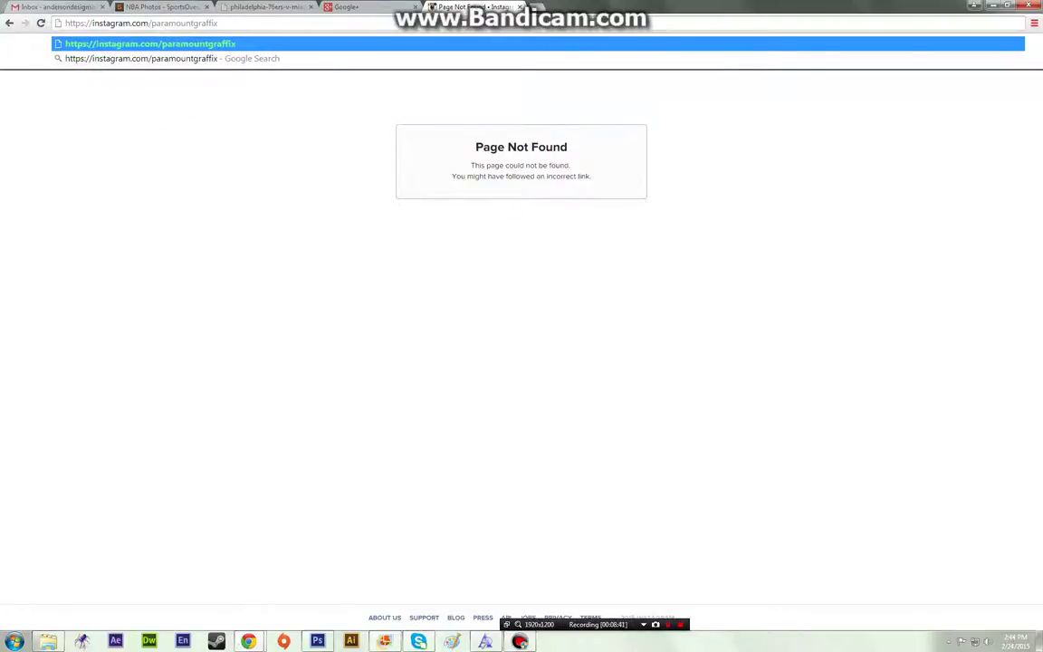
key(Return)
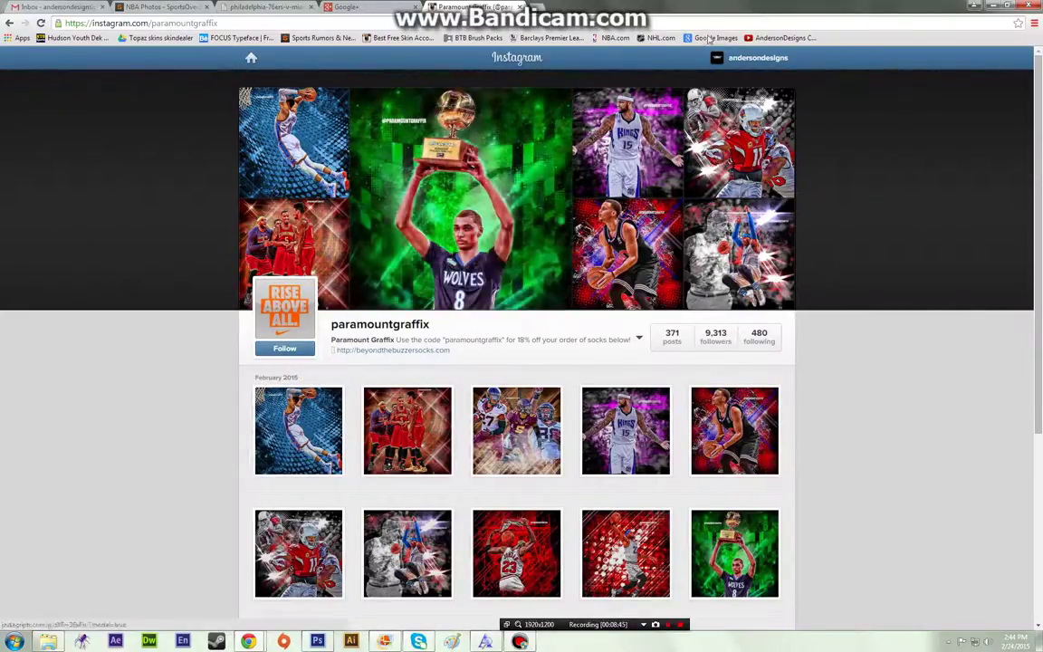
click(291, 348)
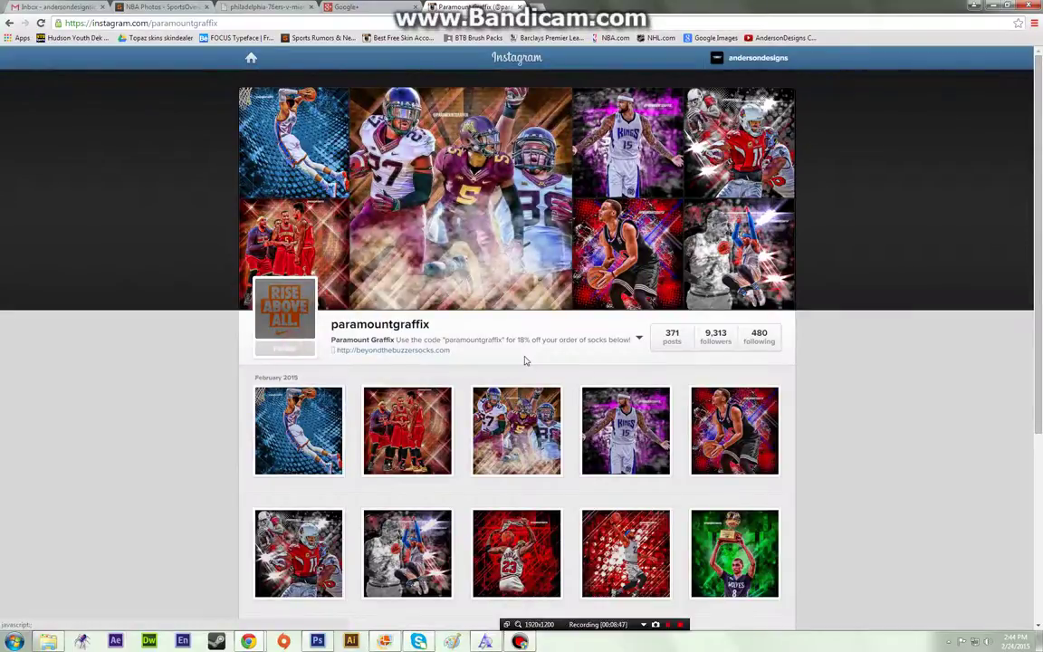
scroll(523, 360, down, 3)
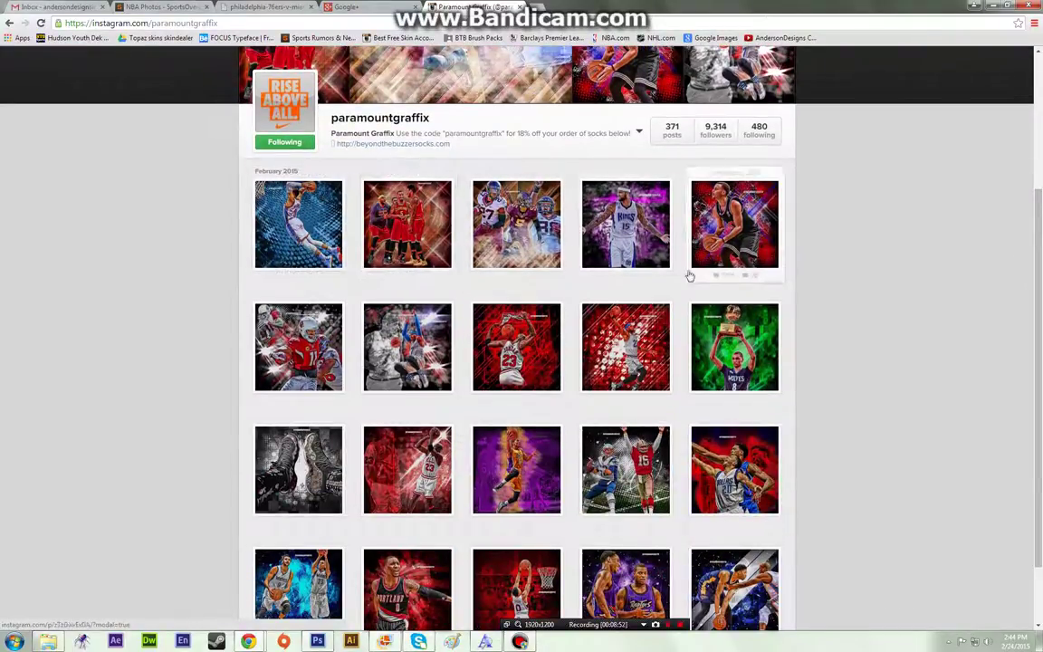
View the LeBron All-Star and Stephen Curry edits in the paramountgraffix gallery, returning to the gallery after each.
click(596, 355)
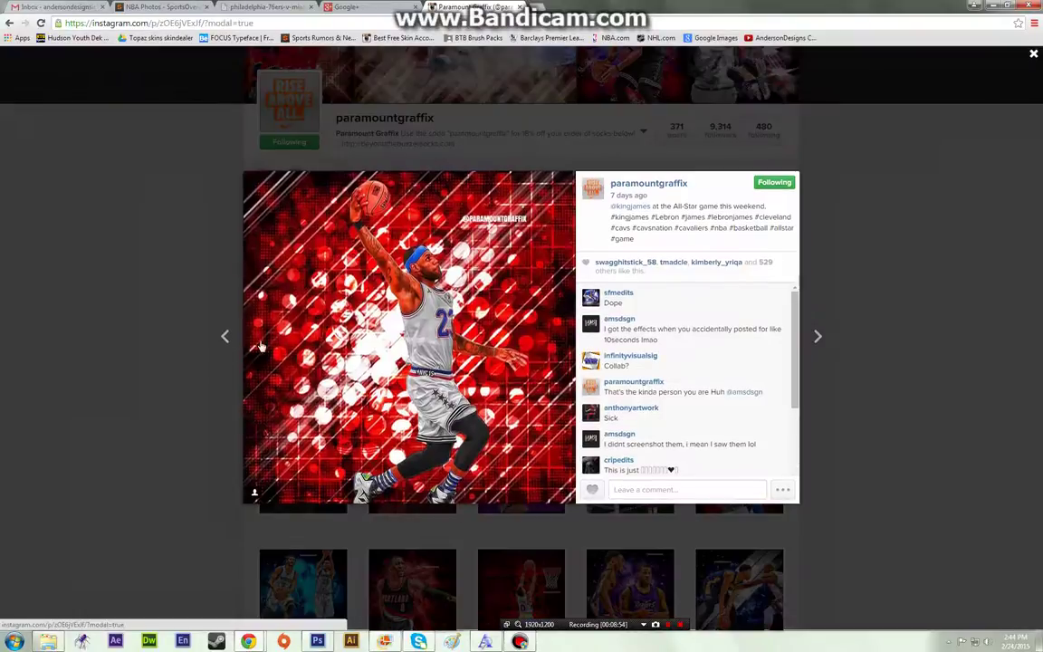
click(194, 374)
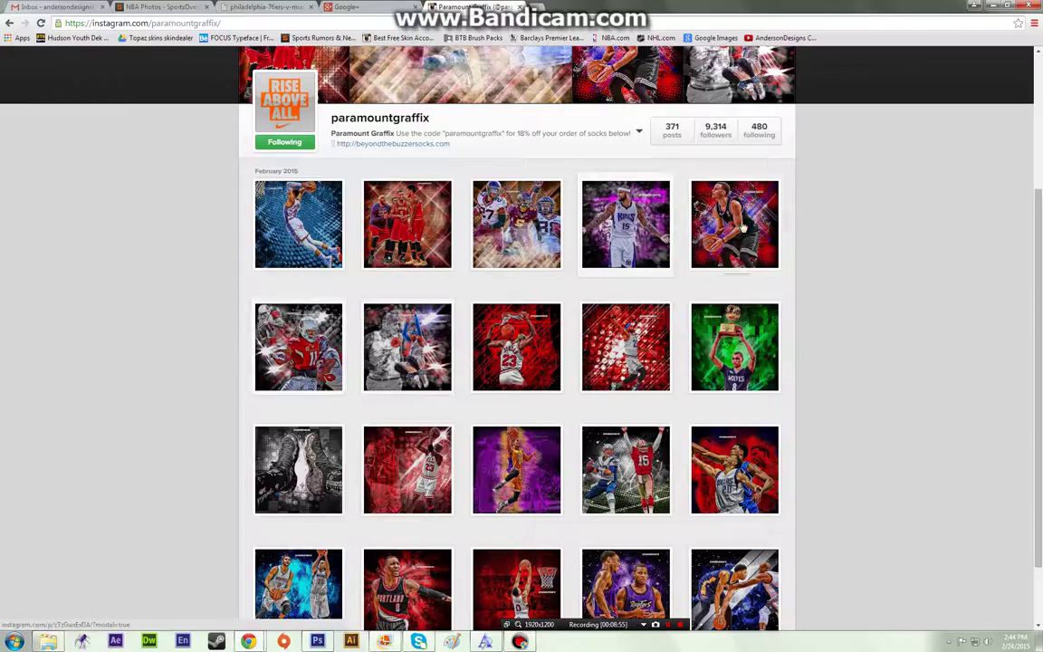
click(724, 256)
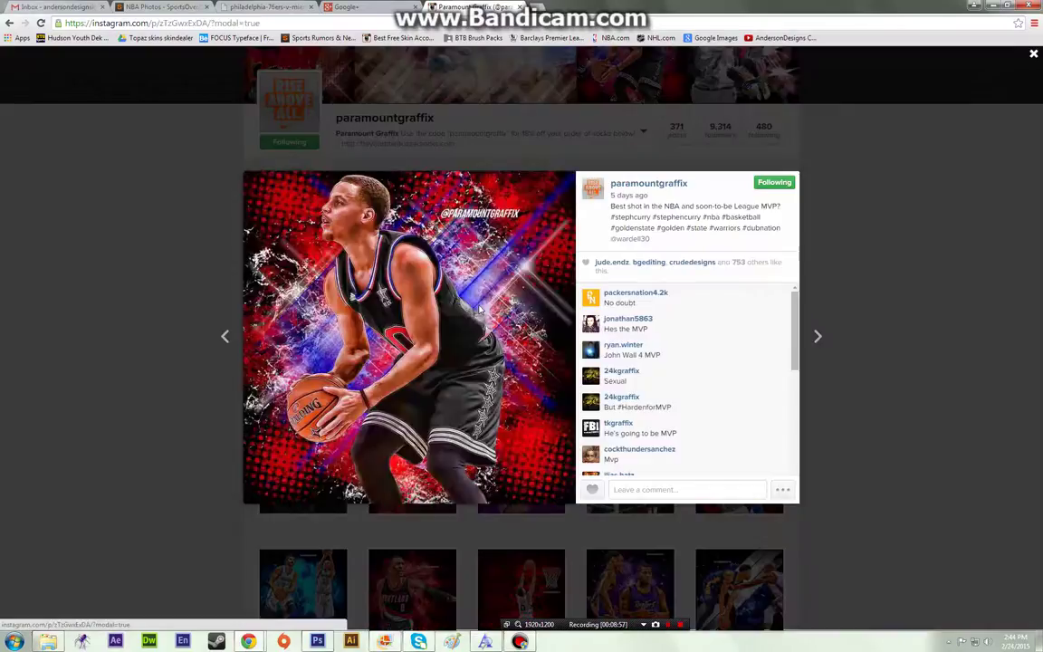
click(852, 405)
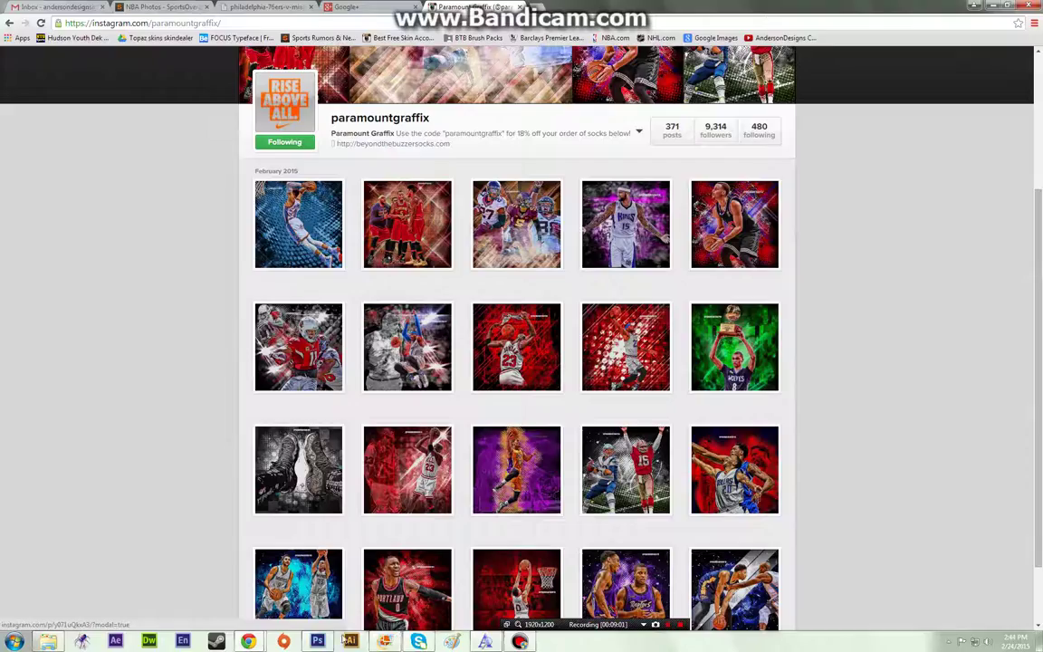
Switch to Photoshop, add a new layer directly above Layer 2, and ready the Brush tool with white as the foreground colour.
click(317, 640)
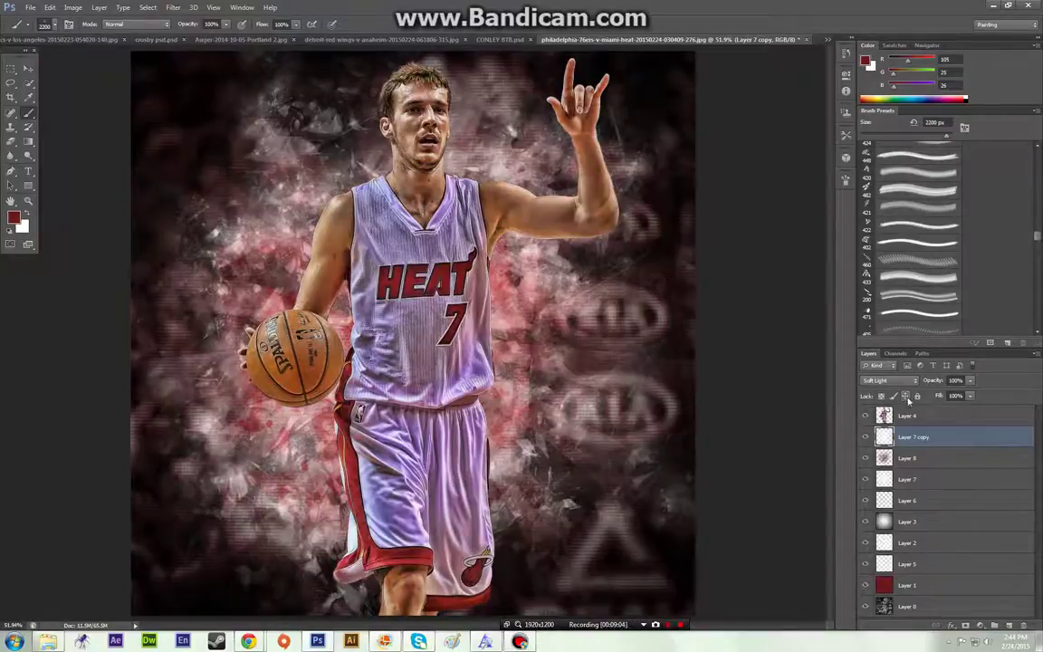
click(28, 171)
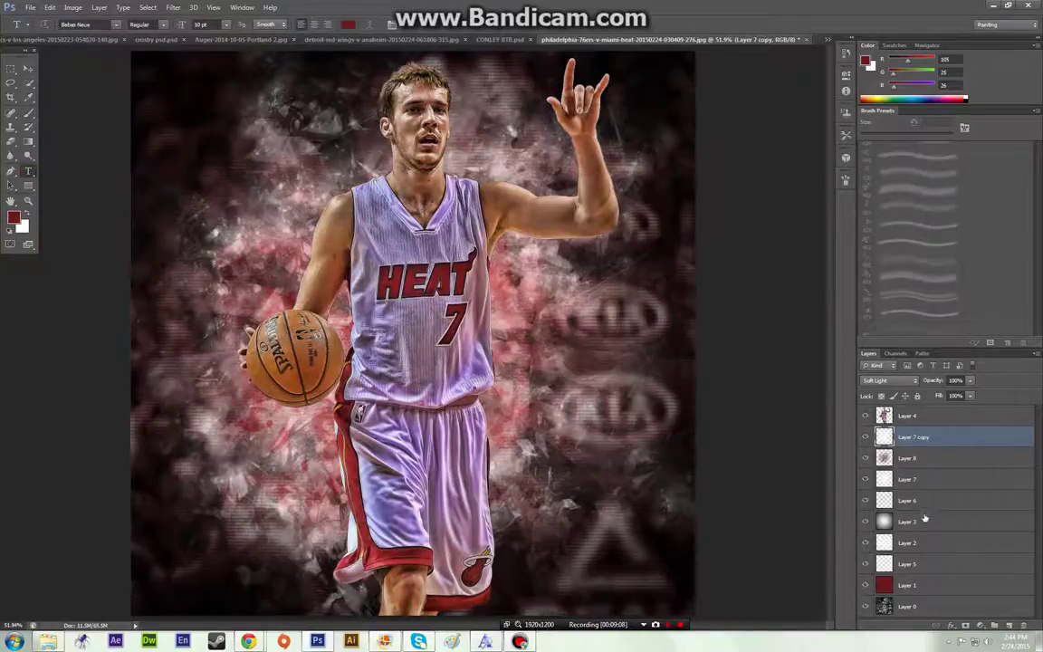
click(908, 543)
key(ctrl+shift+alt+n)
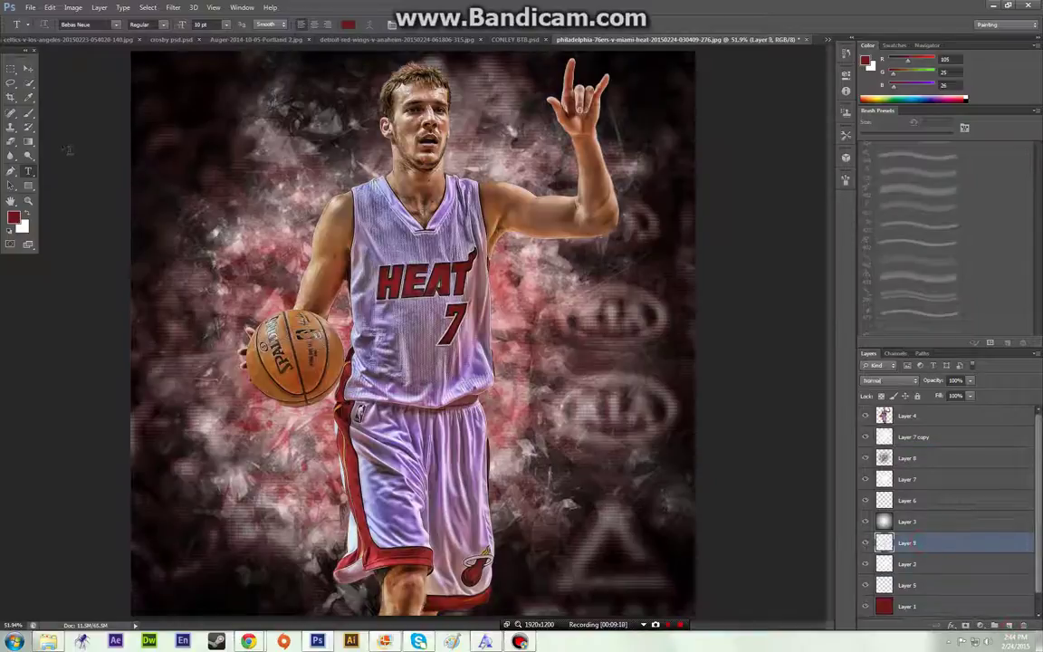
click(28, 113)
key(x)
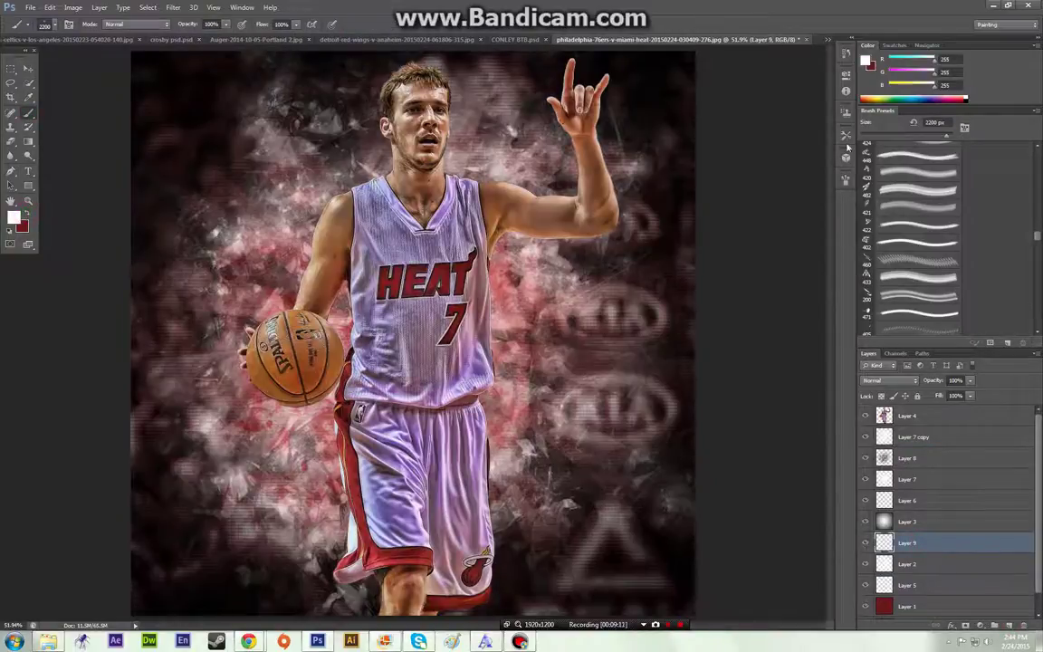
Choose the 986 px streak brush tip and move the new layer above Layer 3.
click(845, 181)
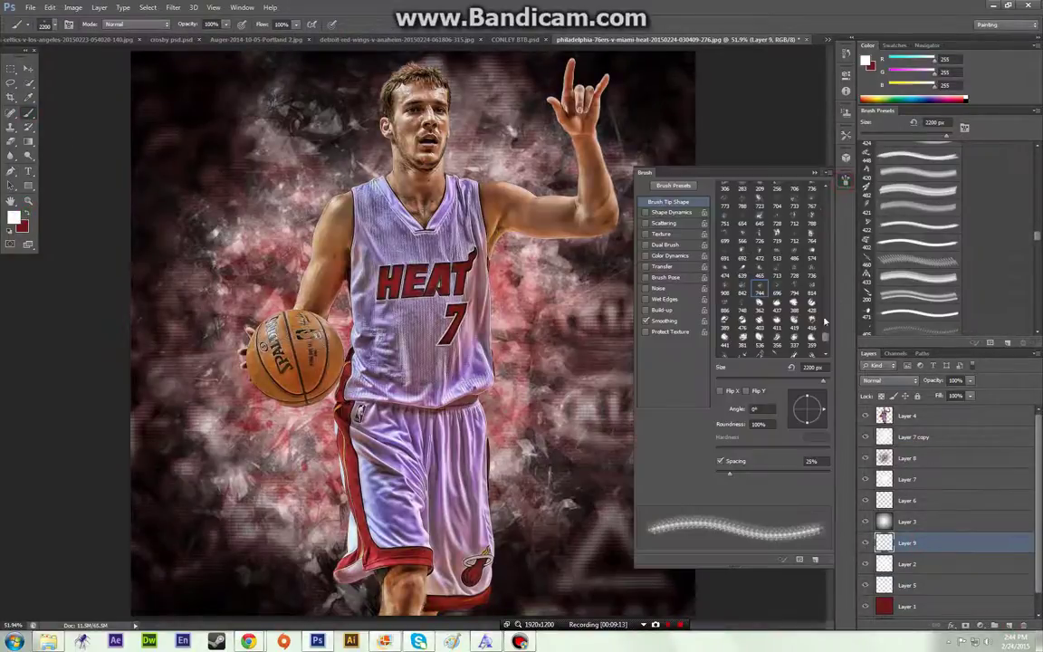
scroll(819, 320, down, 5)
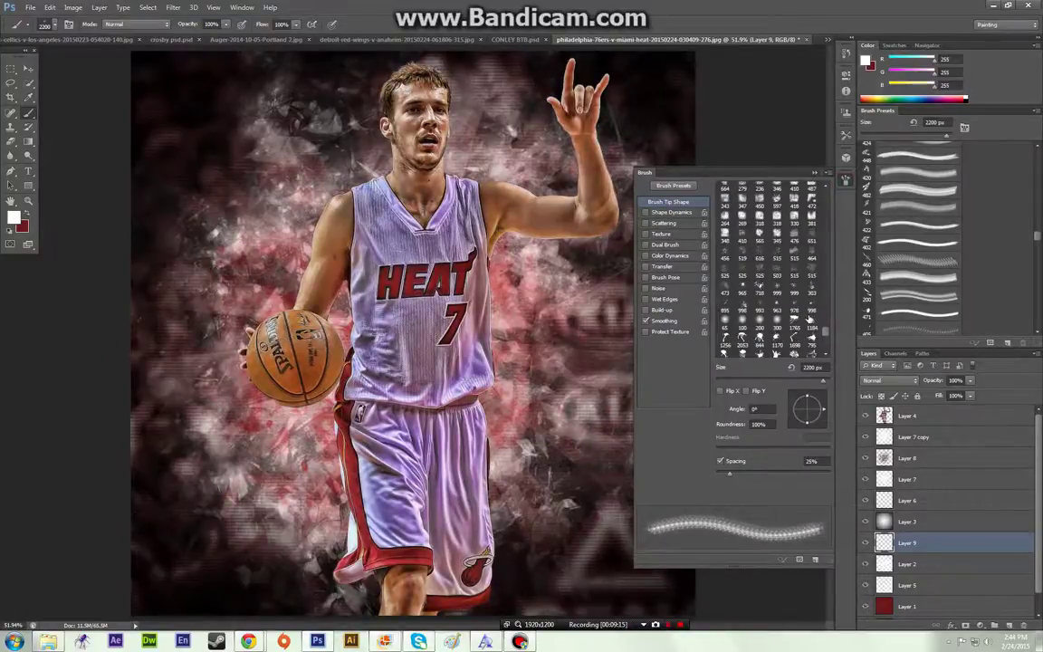
scroll(809, 318, down, 8)
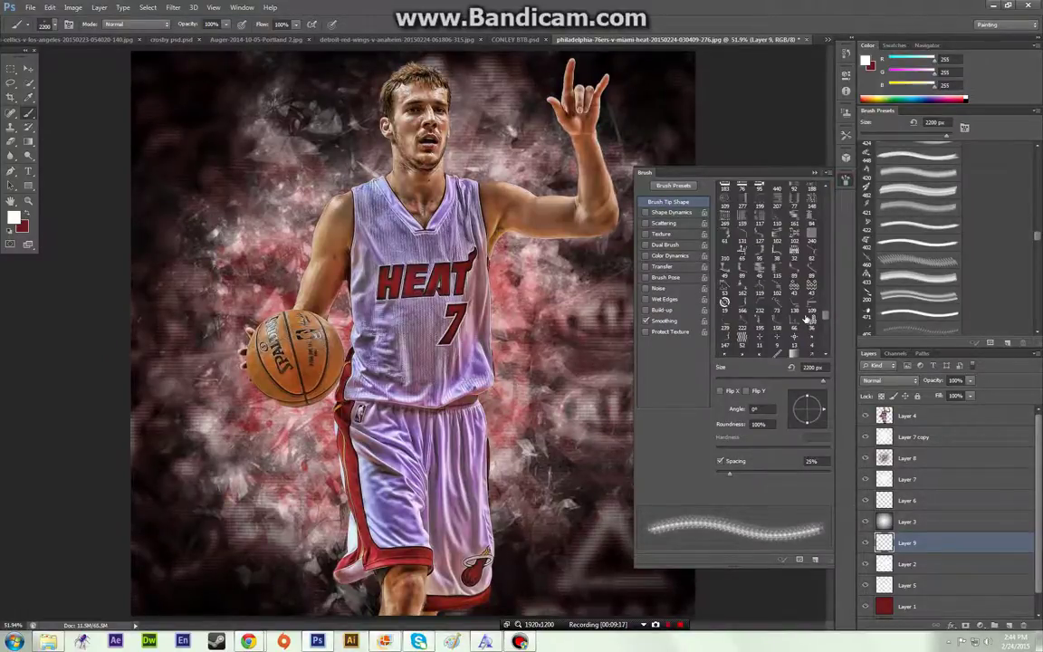
scroll(807, 319, down, 8)
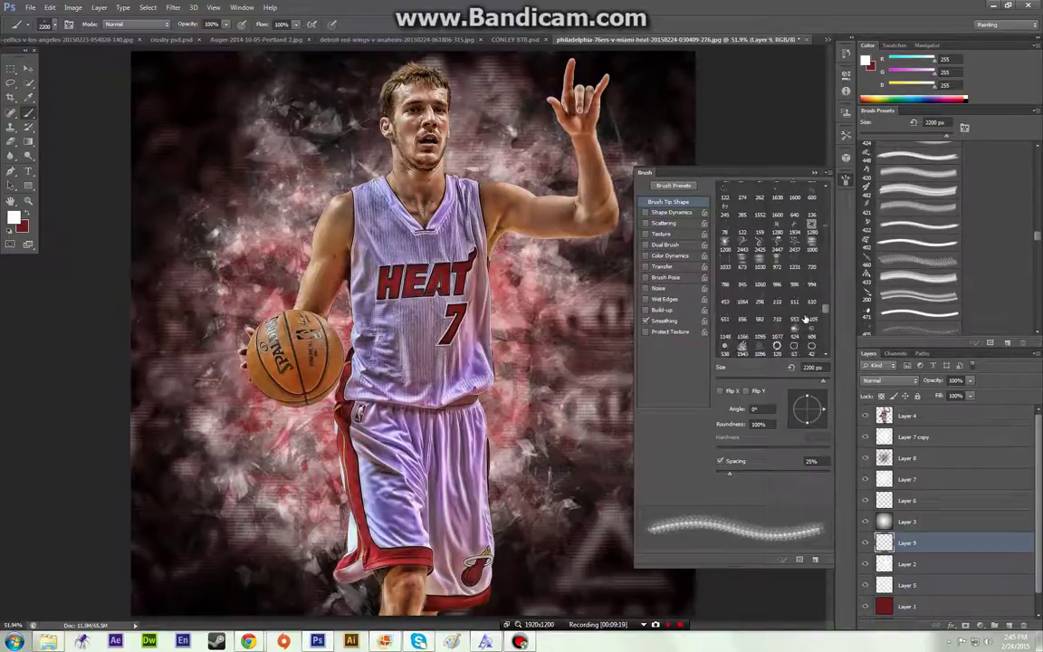
click(794, 284)
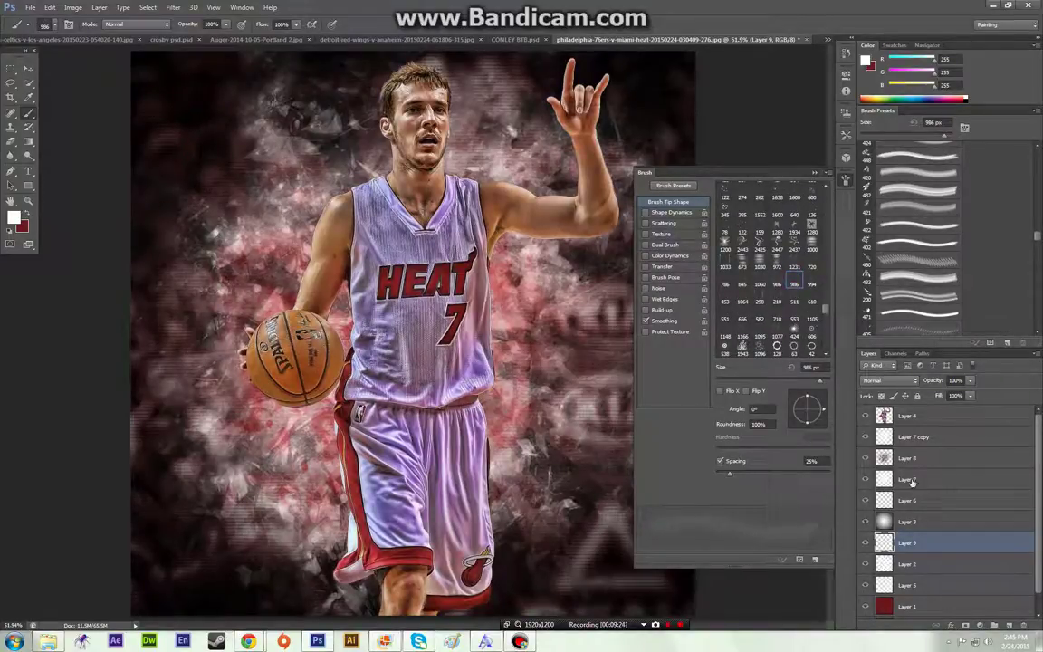
key(ctrl+bracketright)
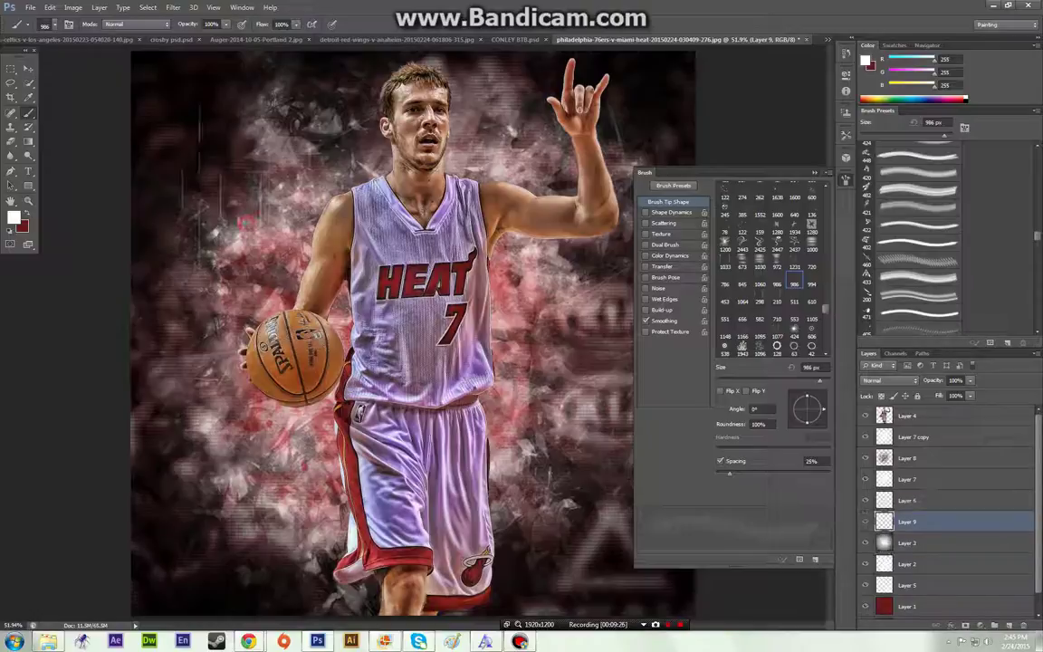
Set the brush tip angle to -57° and try a 3100 px white streak stamp across the player, undoing the stamp.
drag(823, 410, 815, 423)
key(bracketright)
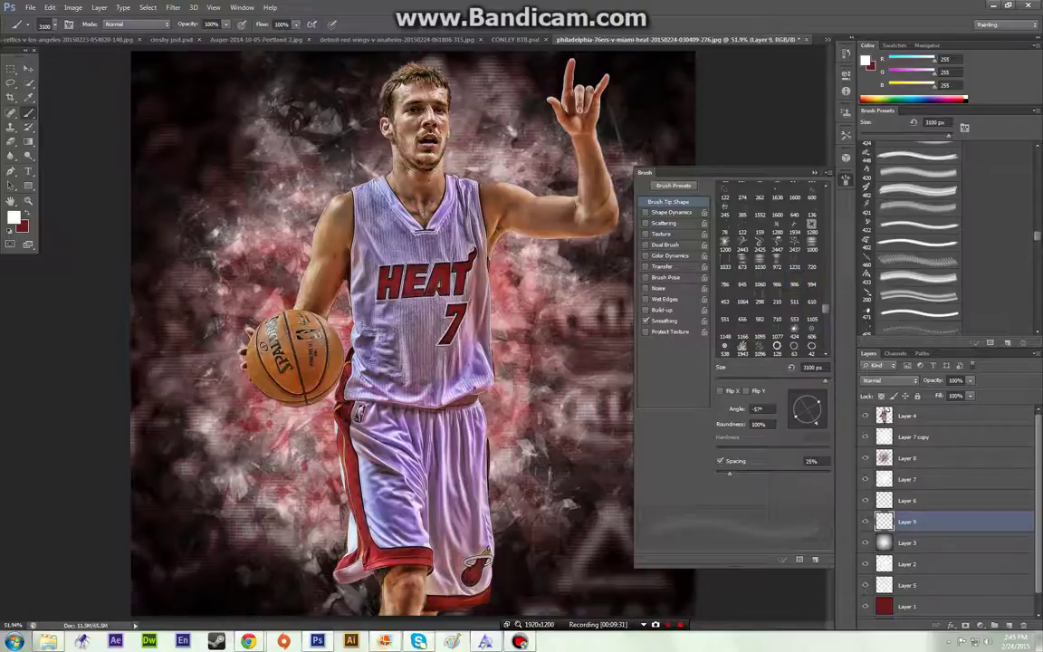
click(359, 290)
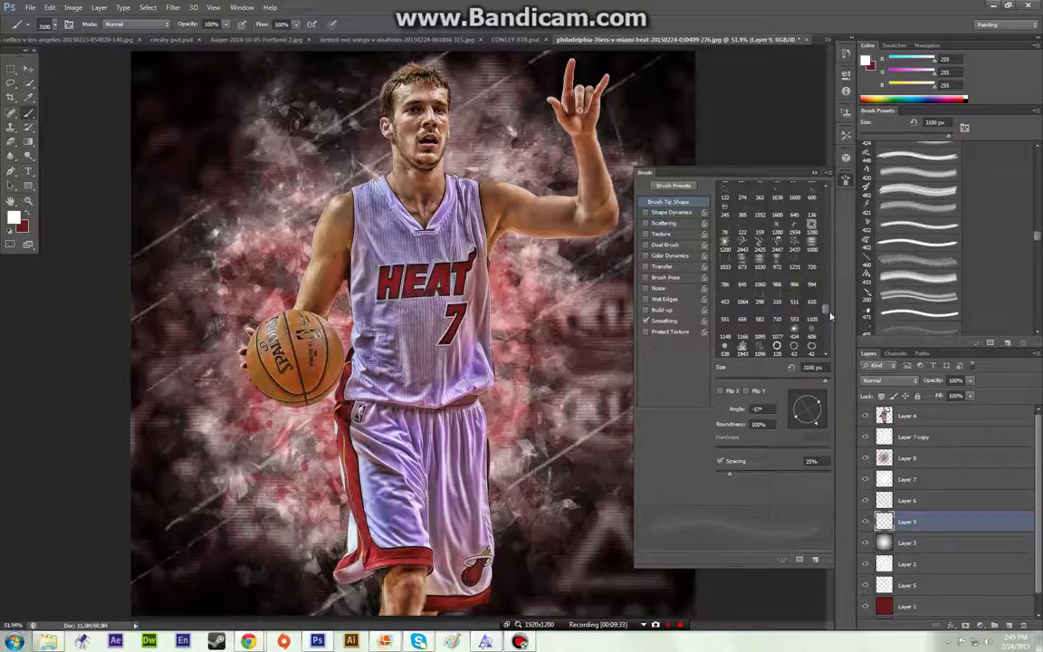
key(ctrl+z)
key(bracketleft)
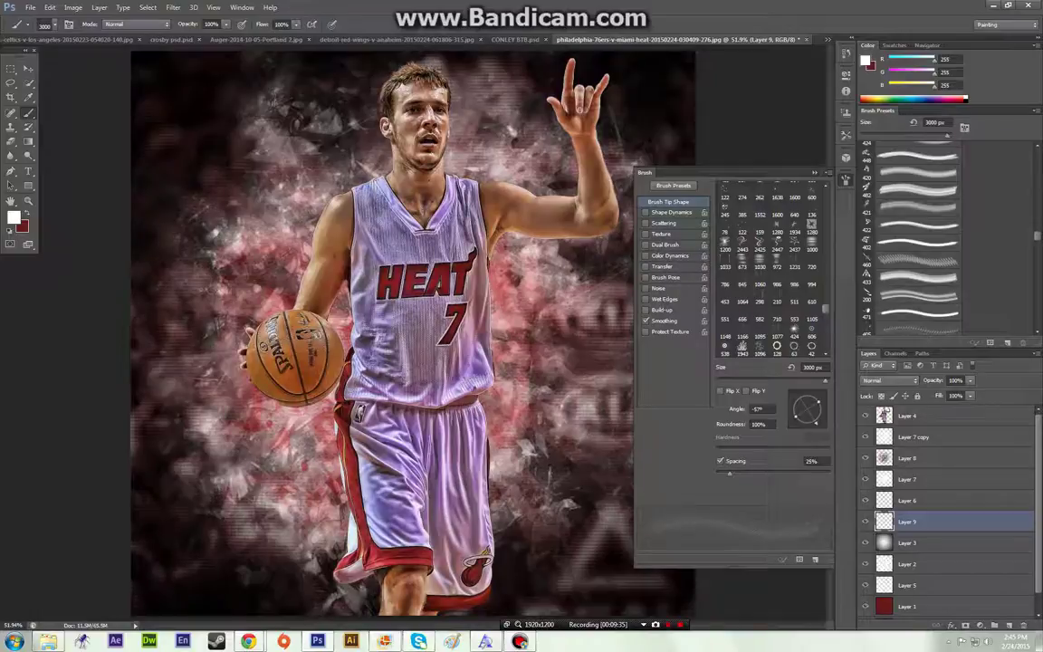
Stamp white diagonal streaks around the player on Layer 9 with the brush at 1200 px.
click(411, 194)
click(471, 321)
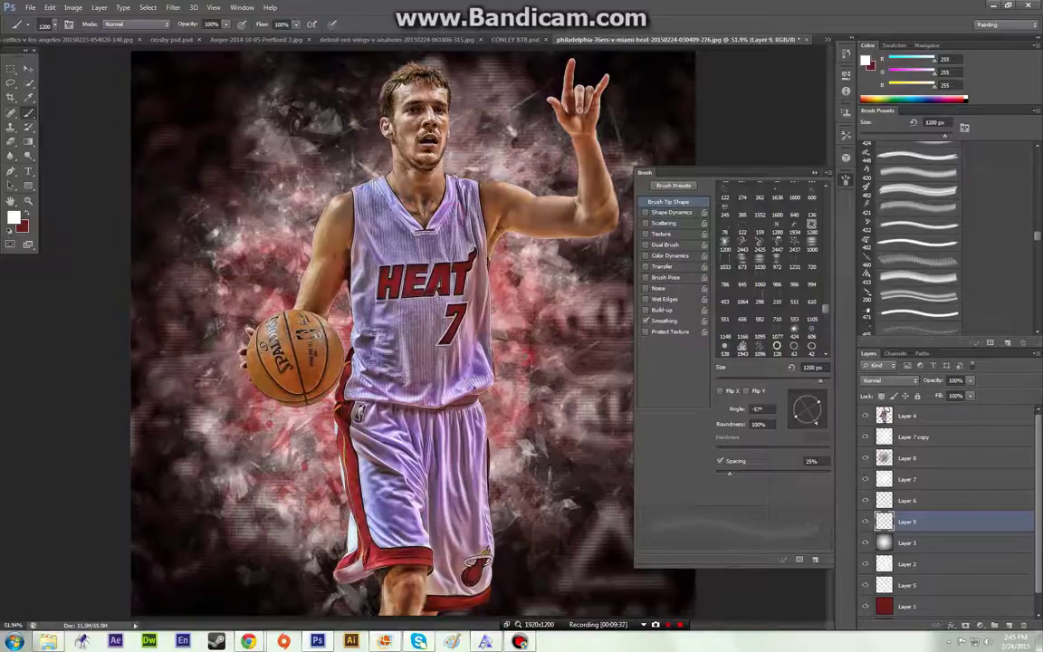
click(305, 425)
click(156, 301)
click(222, 432)
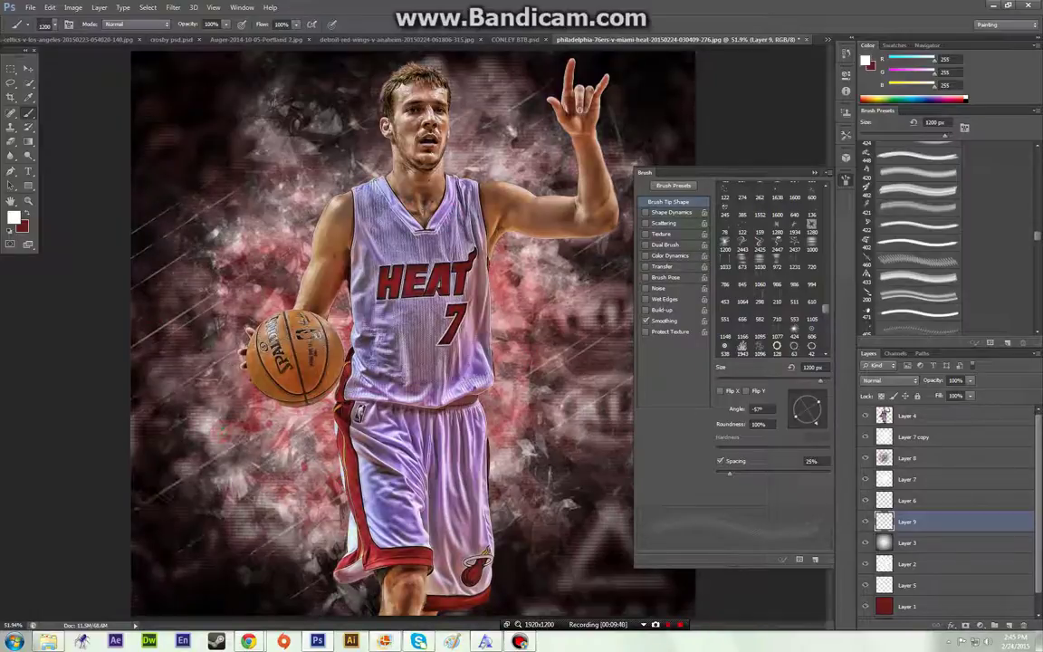
click(164, 340)
click(580, 142)
key(ctrl+z)
Set the brush angle to -158° and stamp crossing white streaks around the player at 1143 px.
drag(813, 422, 777, 425)
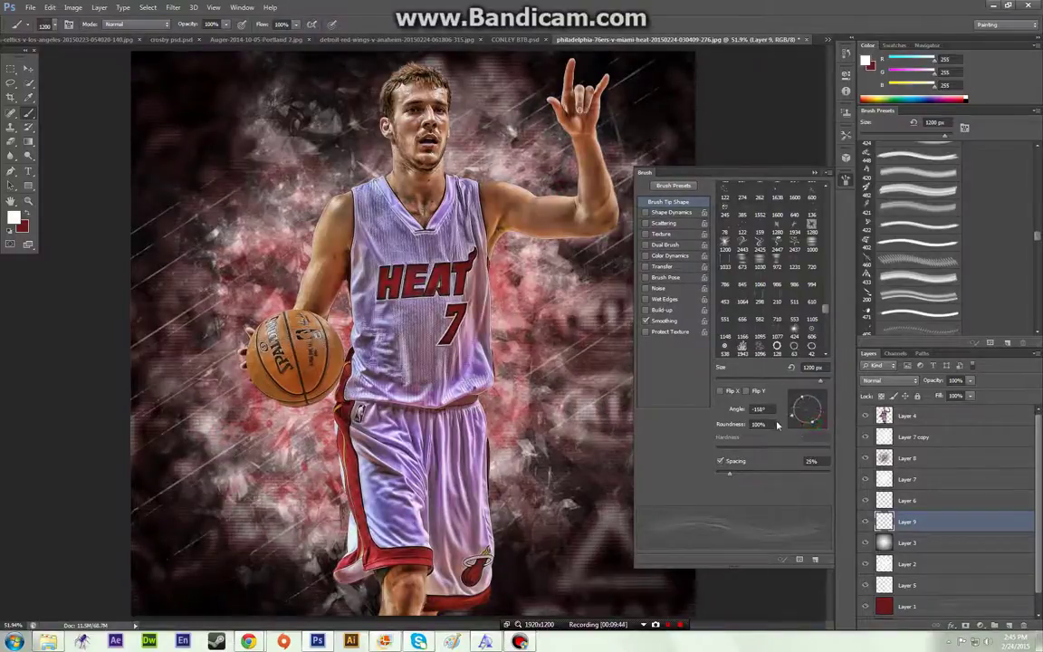
click(190, 137)
click(419, 326)
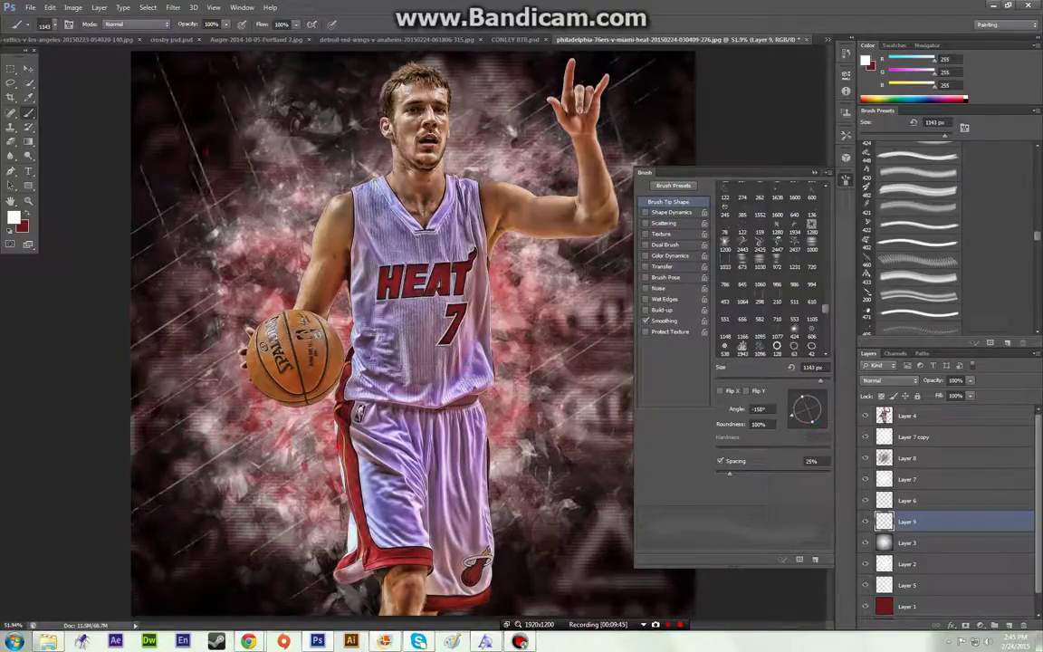
click(379, 119)
click(612, 335)
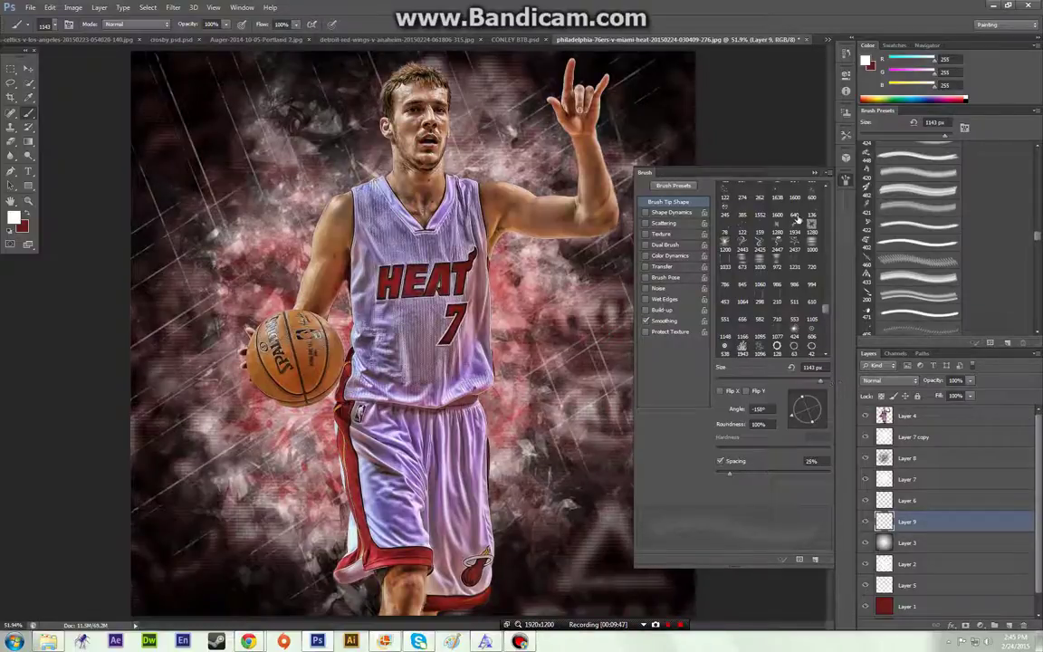
Set the streak layer's blend mode to Overlay and duplicate the layer.
click(885, 380)
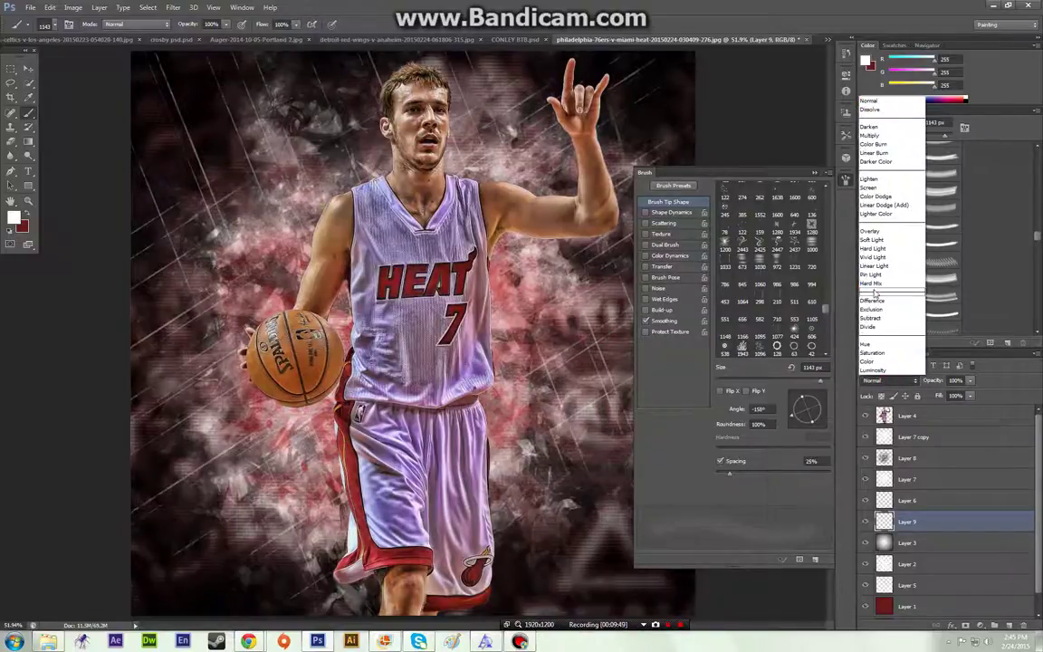
click(872, 234)
key(ctrl+j)
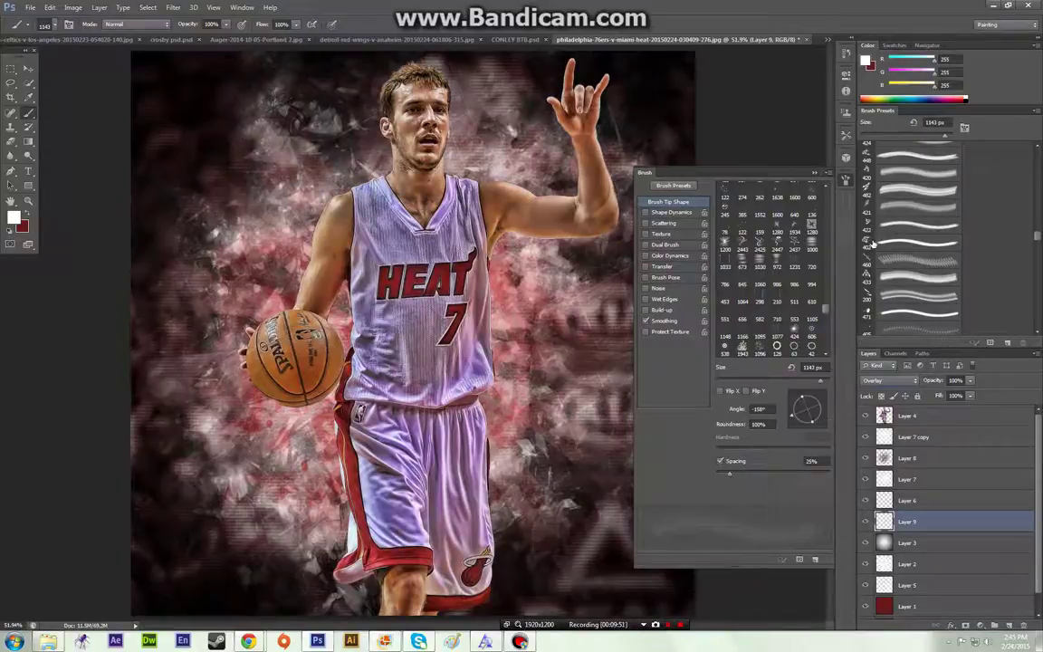
click(872, 243)
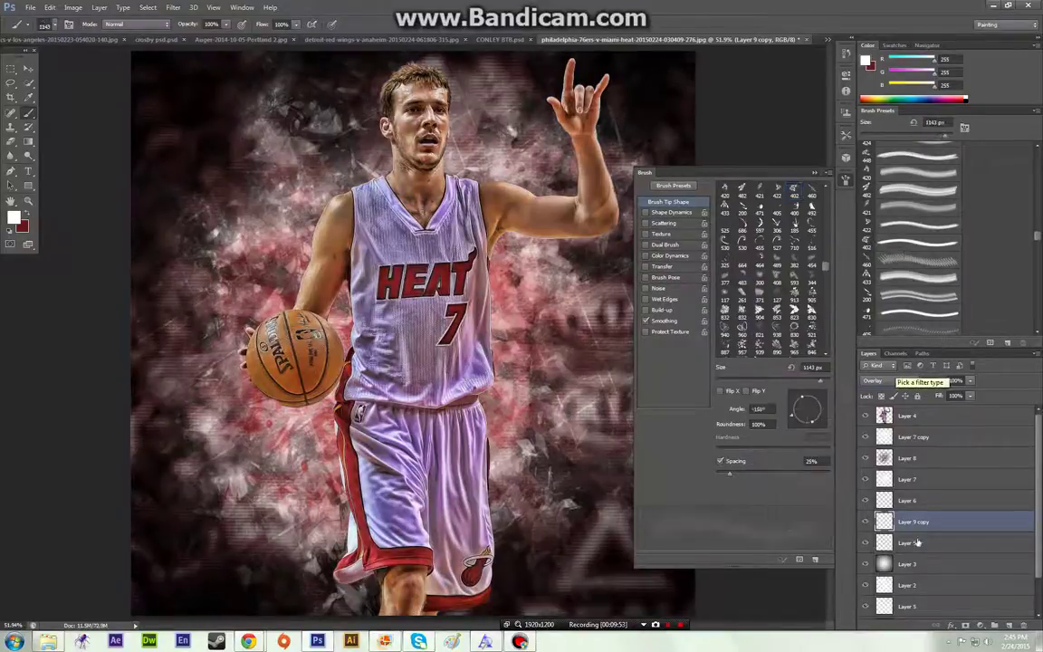